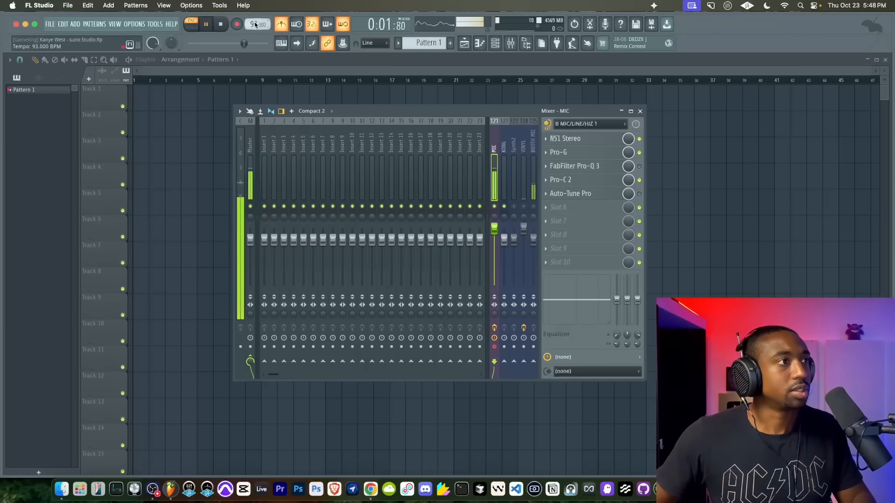
Stop playback, hide the mixer and record a short microphone rhythm take at 93 BPM
key(space)
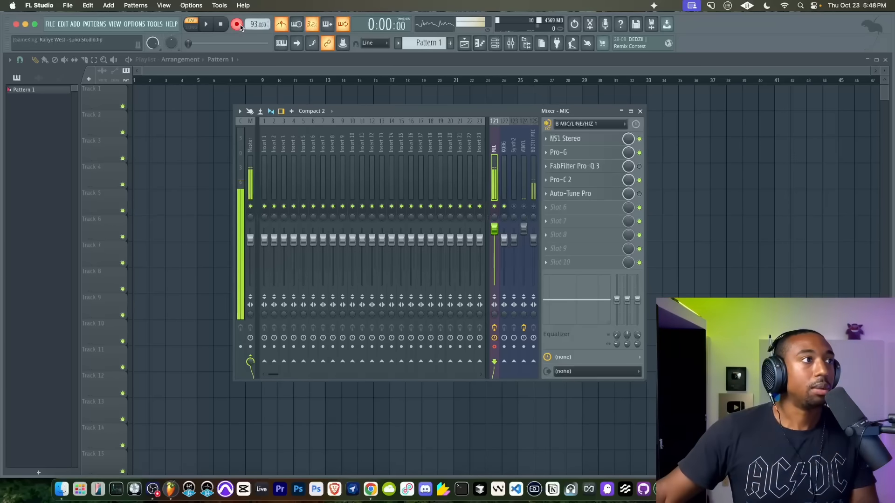
key(F9)
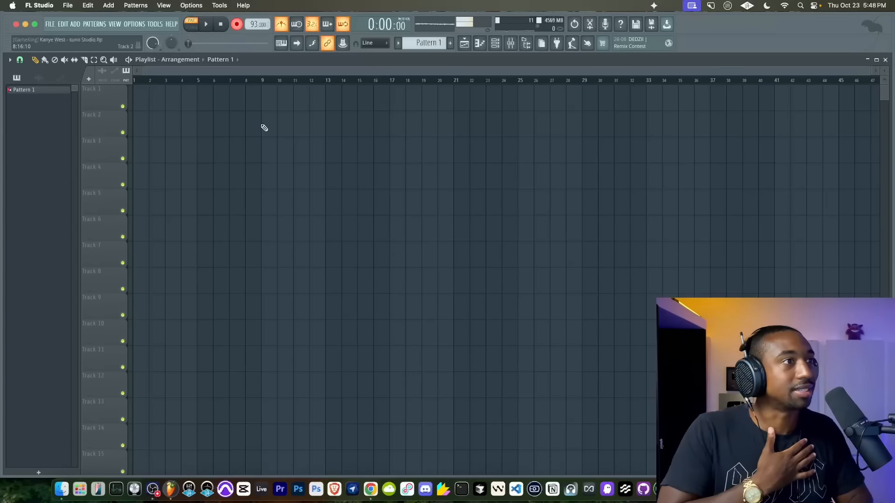
key(space)
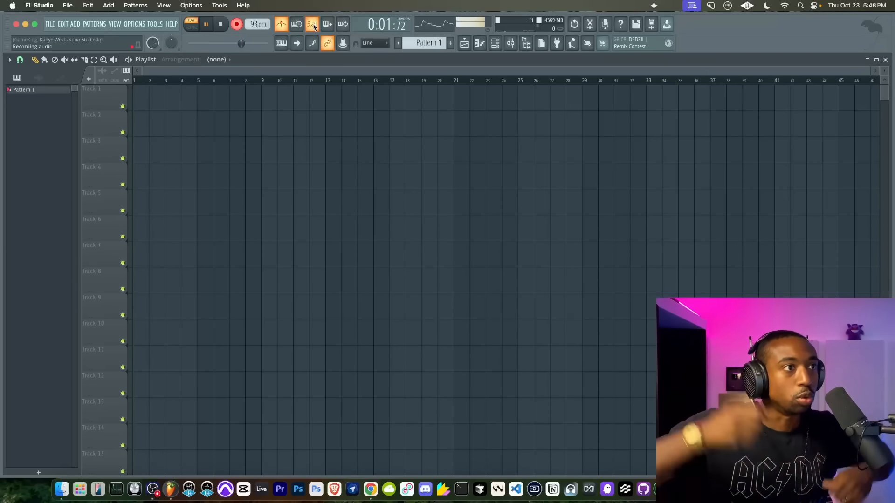
key(space)
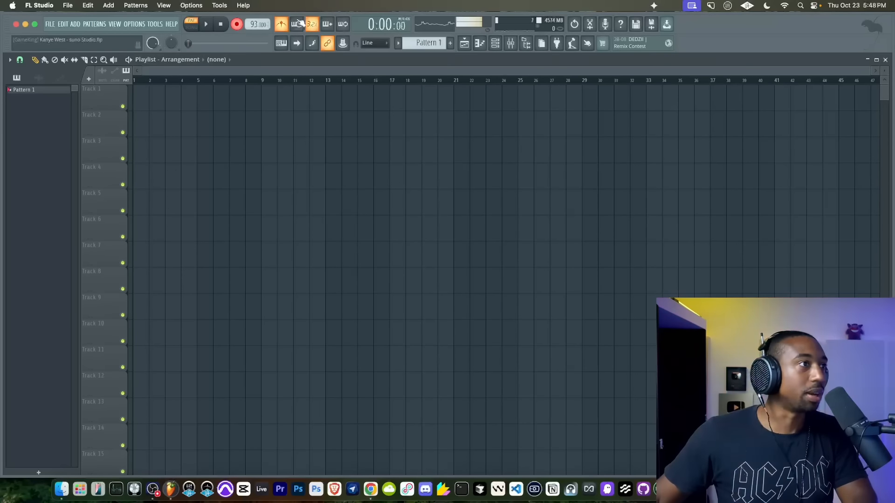
Place the recorded microphone take at the start of Track 1 as an audio clip
click(38, 78)
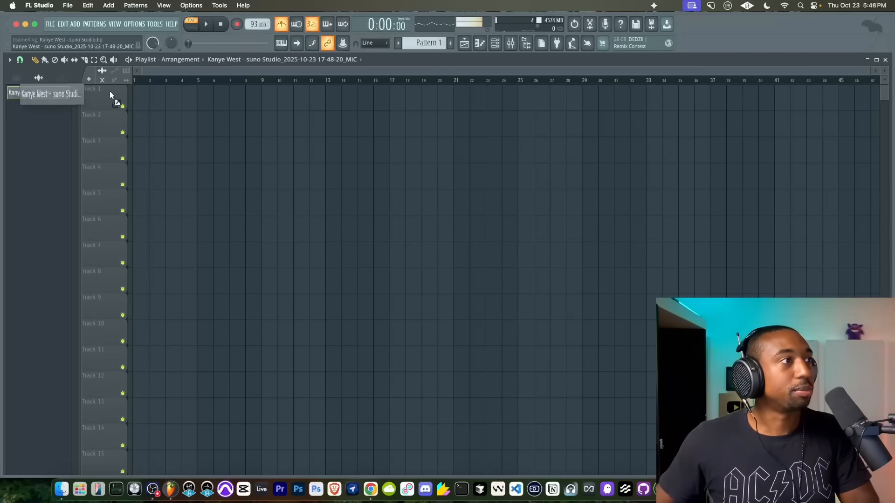
drag(110, 91, 140, 95)
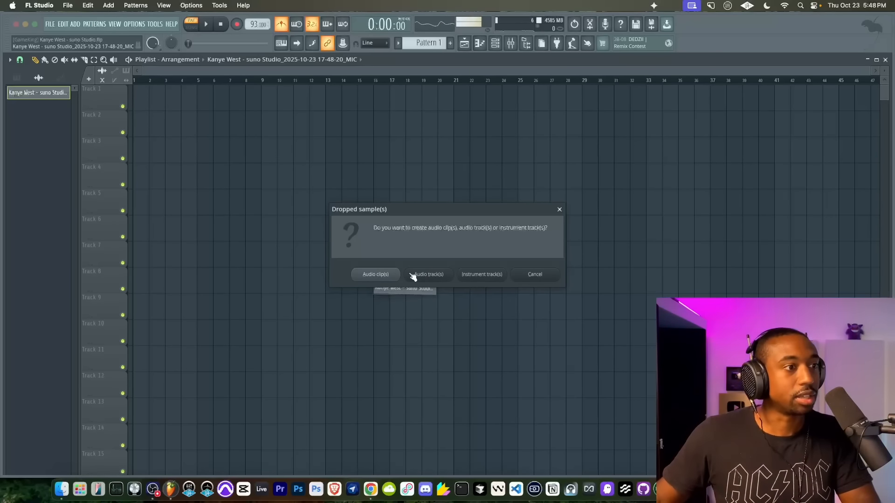
click(376, 275)
scroll(154, 138, up, 3)
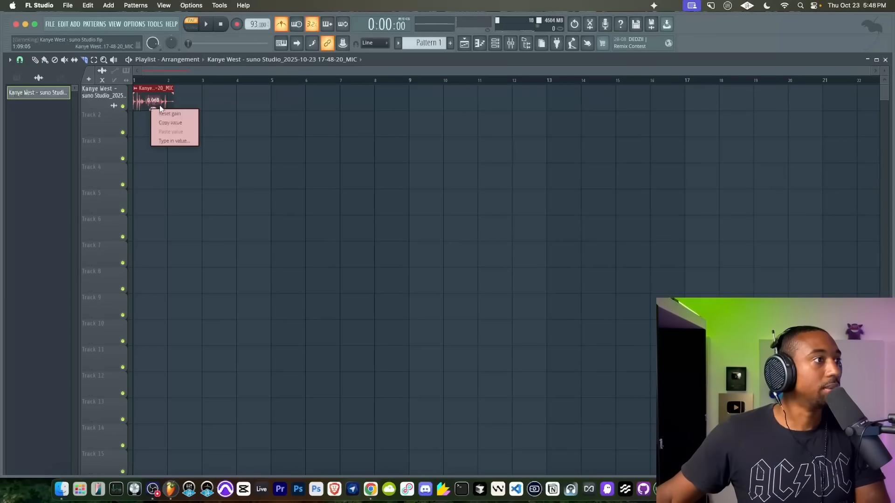
Trim the audio clip to one bar, duplicate it into bar 2 and play the loop back
click(152, 175)
mouse_move(178, 137)
mouse_down()
mouse_move(173, 93)
mouse_move(197, 94)
mouse_move(187, 95)
mouse_up()
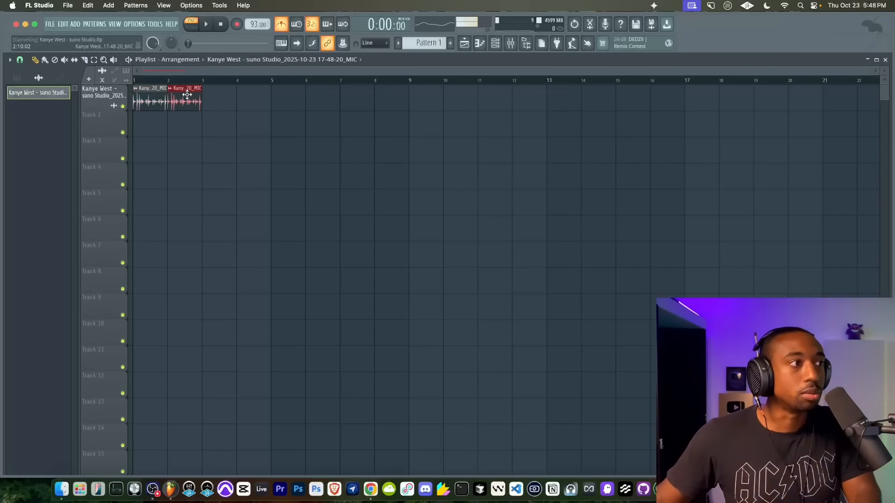
click(213, 30)
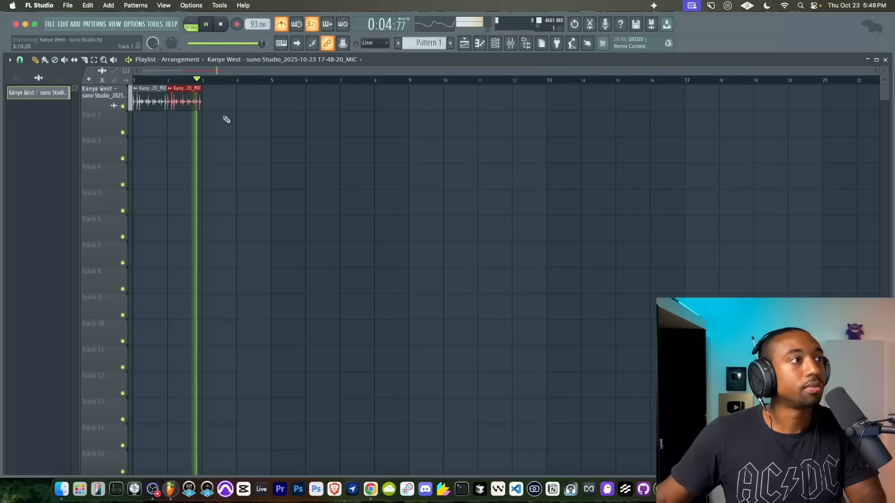
key(space)
Duplicate the one-bar clips repeatedly along the first track until they fill bars 1 to 16
click(119, 100)
drag(118, 99, 222, 100)
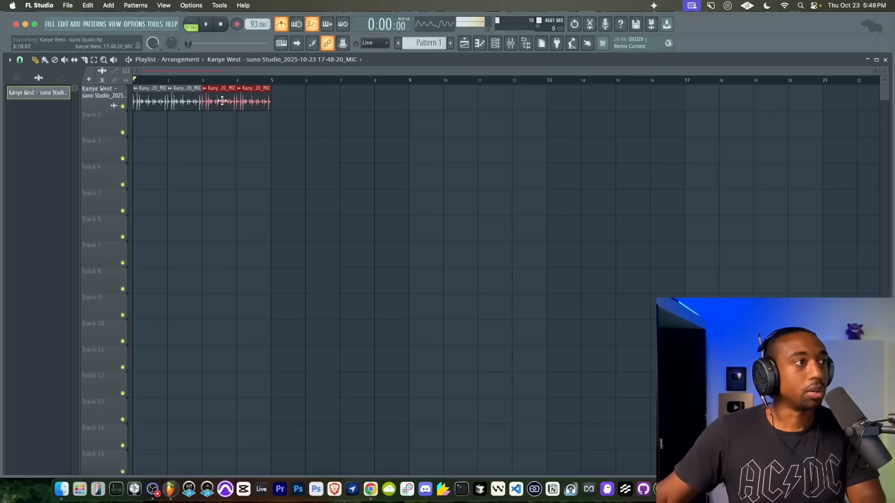
mouse_move(282, 99)
mouse_down()
mouse_move(152, 98)
mouse_move(322, 99)
mouse_move(289, 99)
mouse_up()
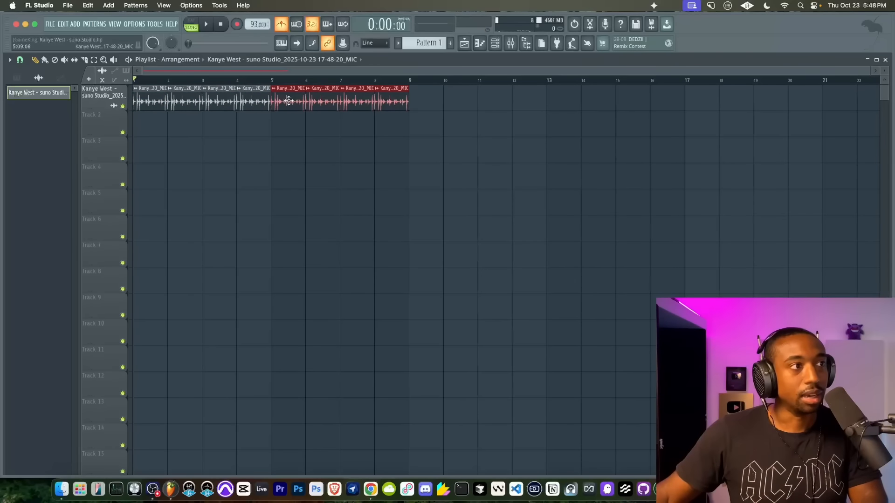
drag(142, 89, 426, 90)
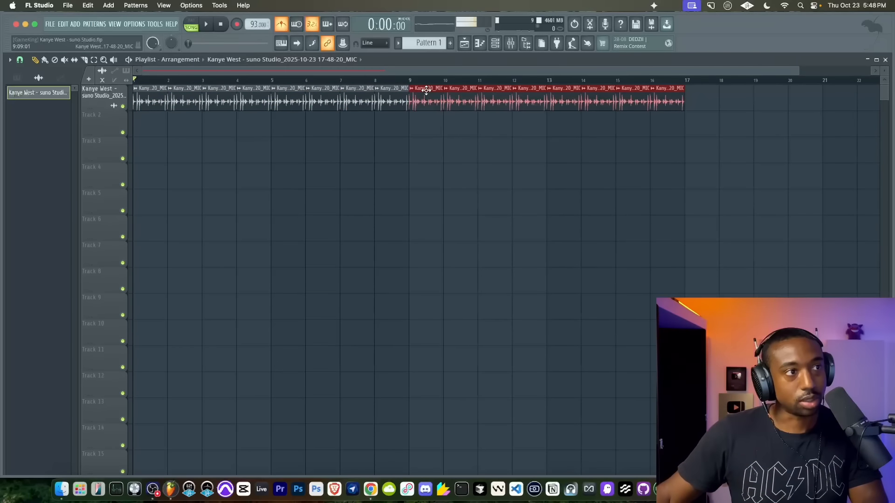
click(413, 175)
Play back the looped rhythm and check the levels in the mixer
key(space)
key(F9)
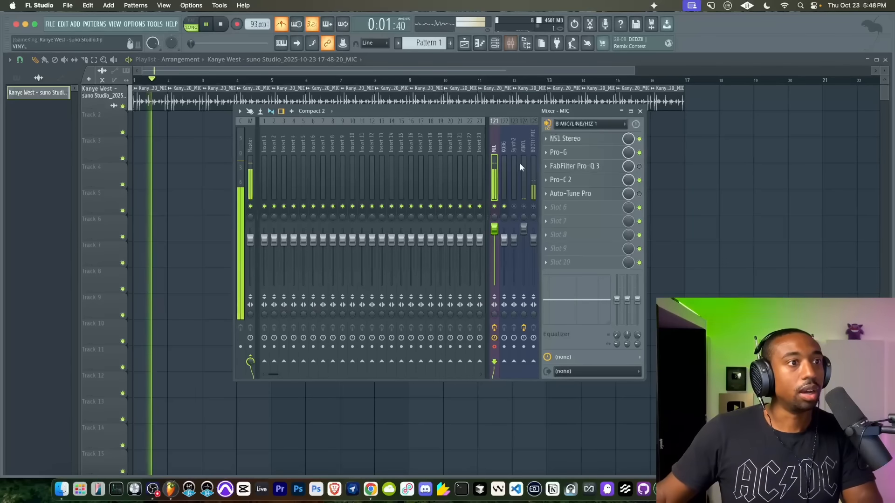
key(space)
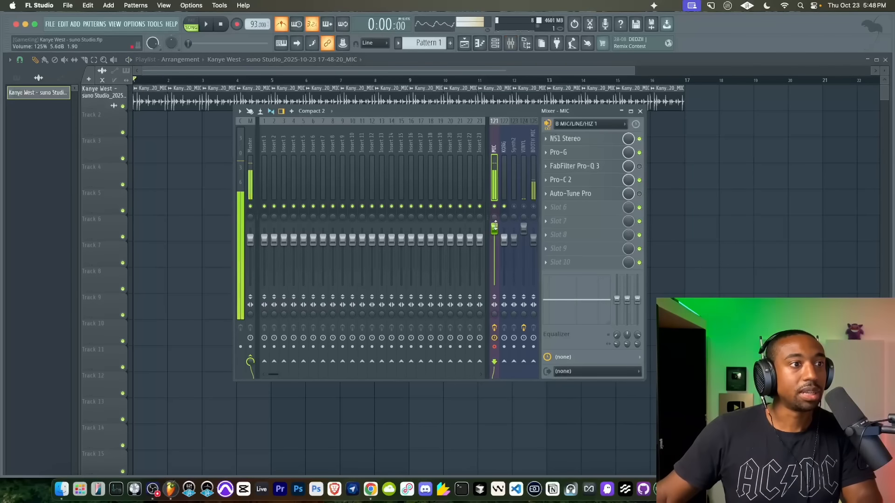
Name the first playlist track "Rhythm"
double_click(104, 94)
text(Rhythm)
key(Return)
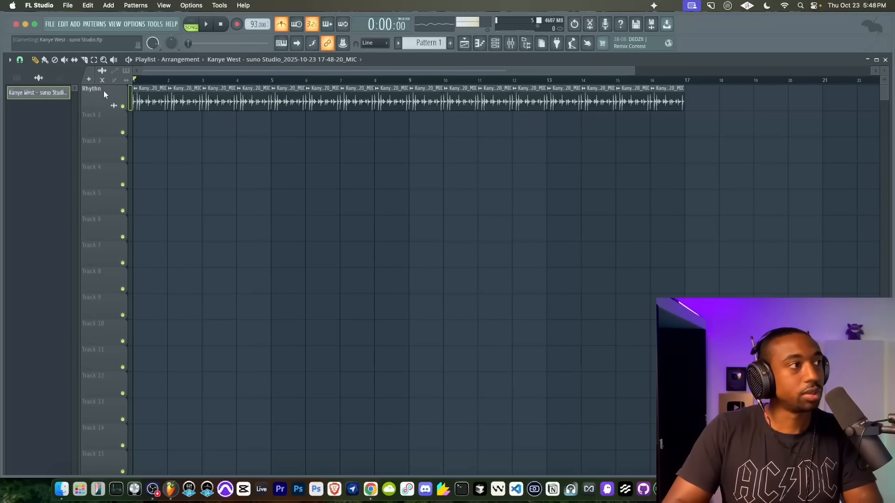
right_click(104, 91)
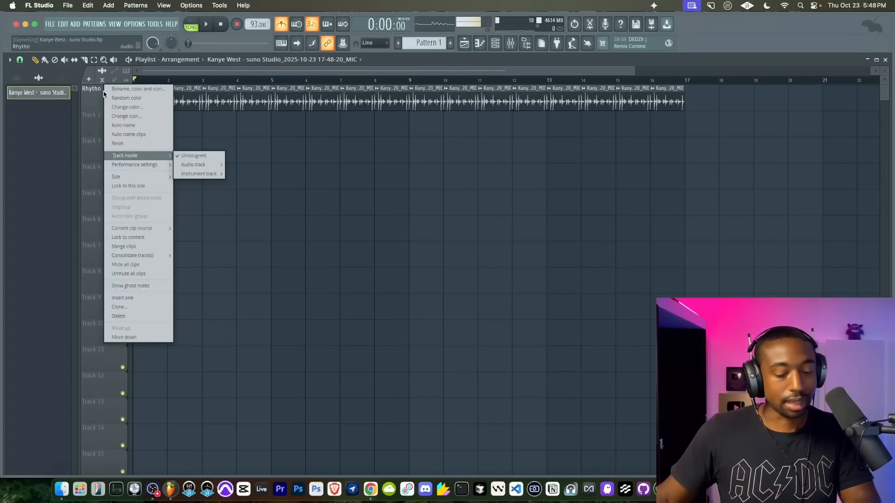
click(122, 89)
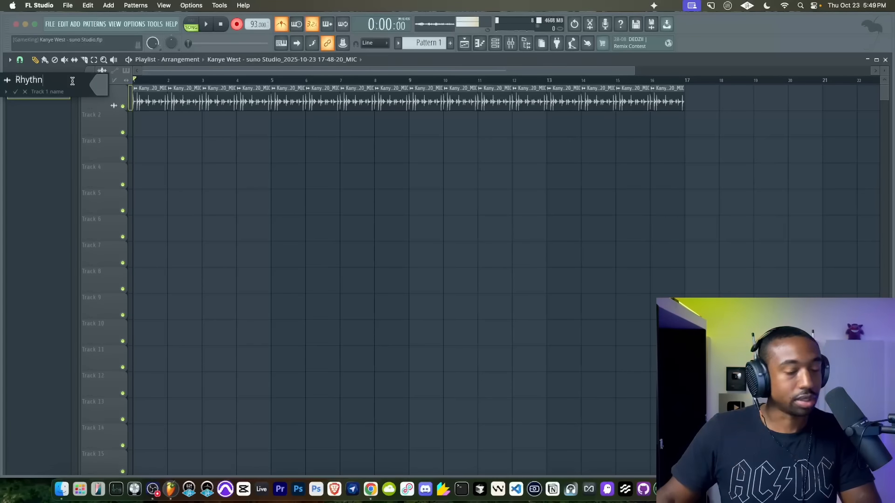
key(Return)
right_click(90, 91)
key(u)
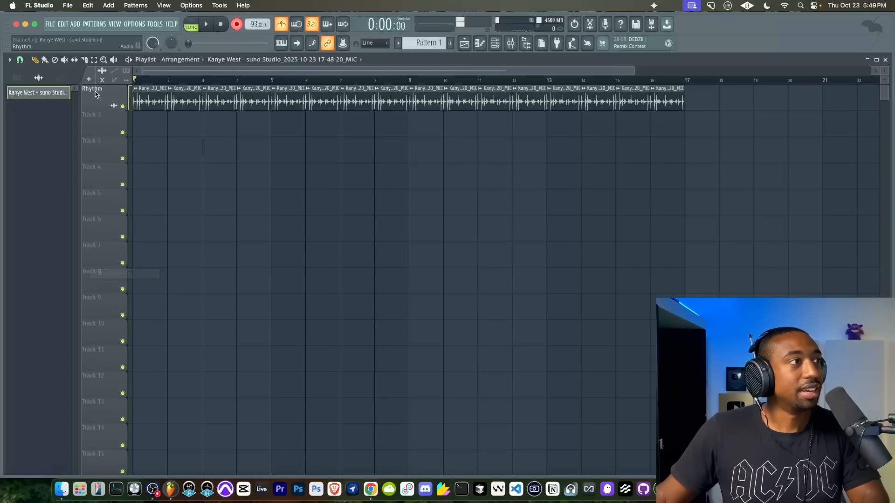
Insert three empty tracks above the Rhythm track
right_click(98, 95)
key(i)
right_click(99, 95)
key(i)
right_click(99, 95)
key(i)
Name the first empty track "Topline"
right_click(97, 97)
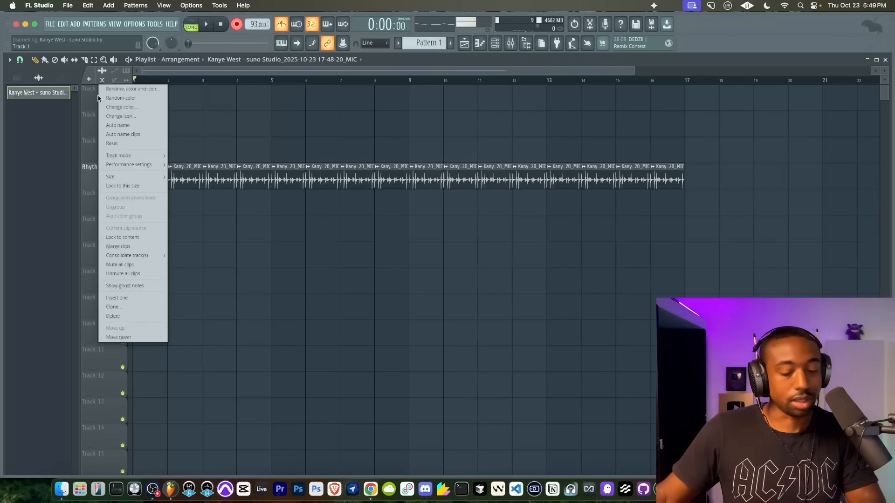
key(t)
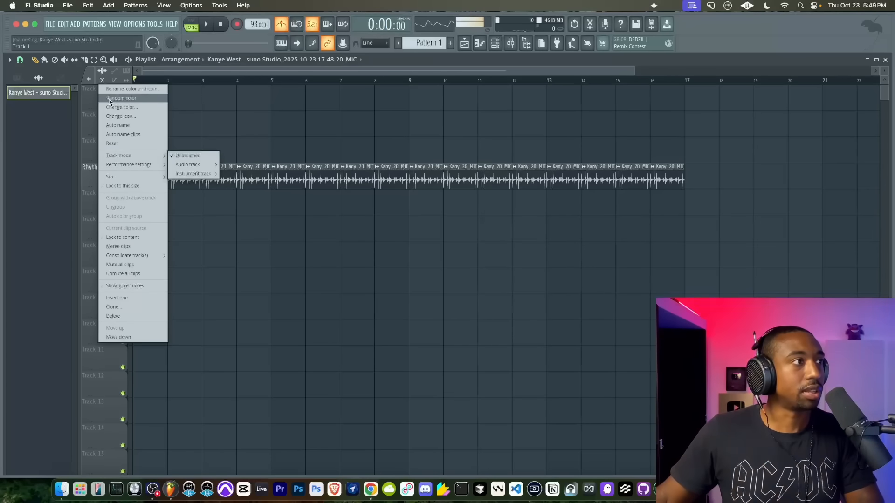
click(115, 89)
text(Topline)
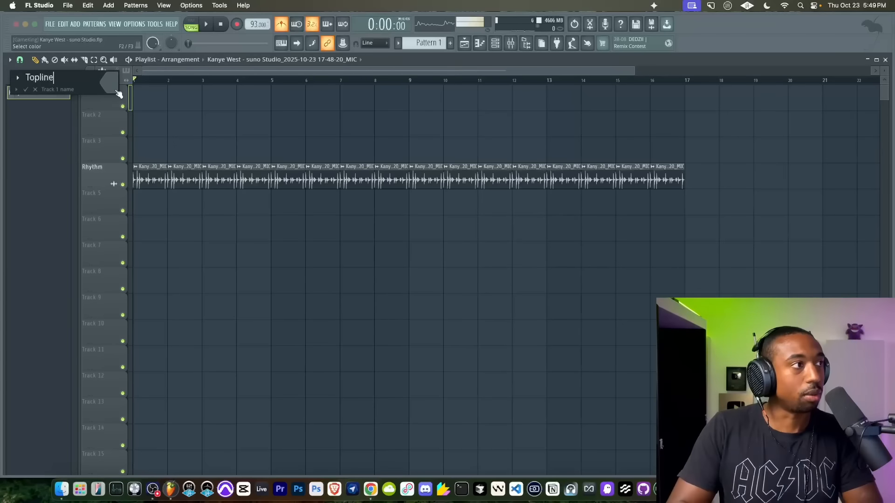
key(Return)
Name the second track "Harmony" and the third track "Contrast"
key(F2)
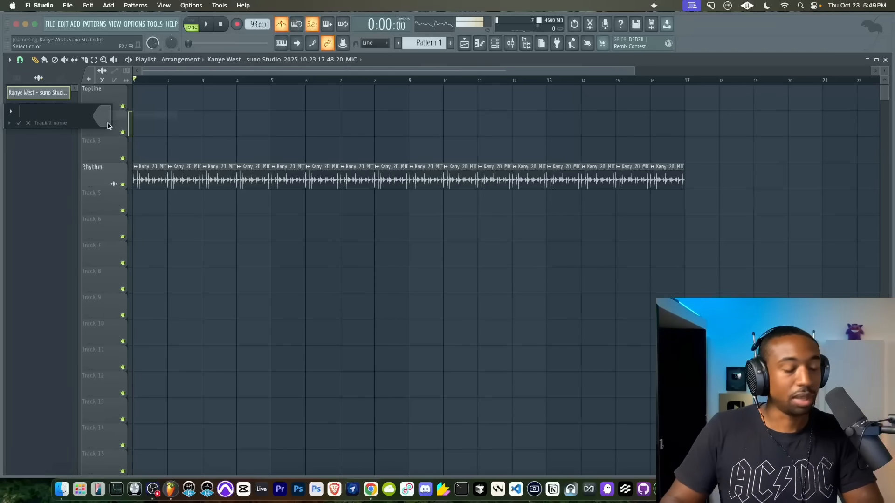
text(Harmony)
key(Return)
right_click(104, 139)
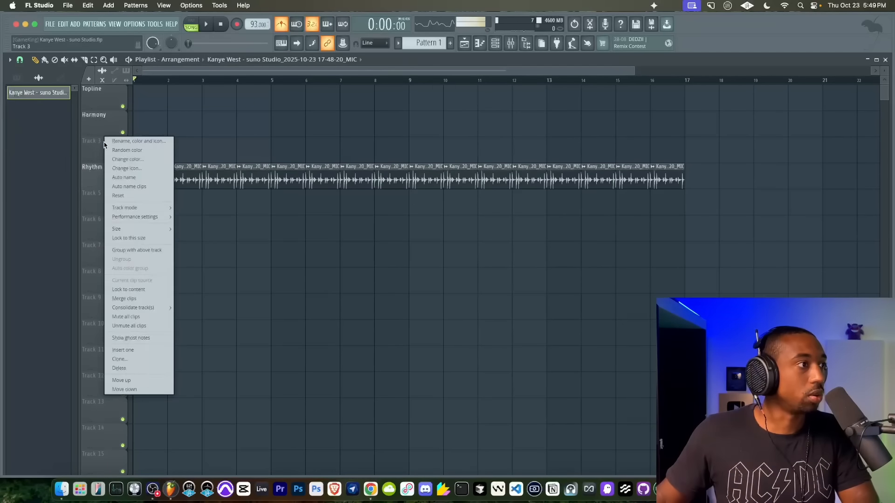
click(104, 144)
key(Return)
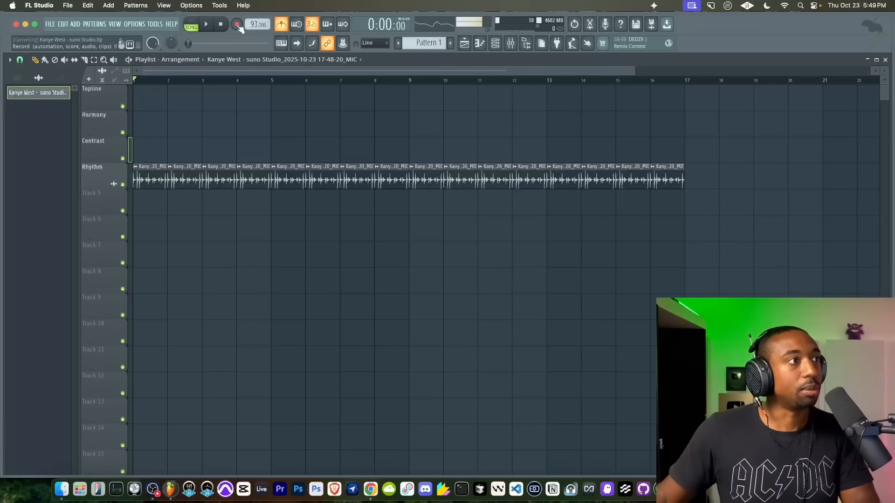
Record a microphone take over the 16-bar rhythm and move its clip down to the Contrast track
key(space)
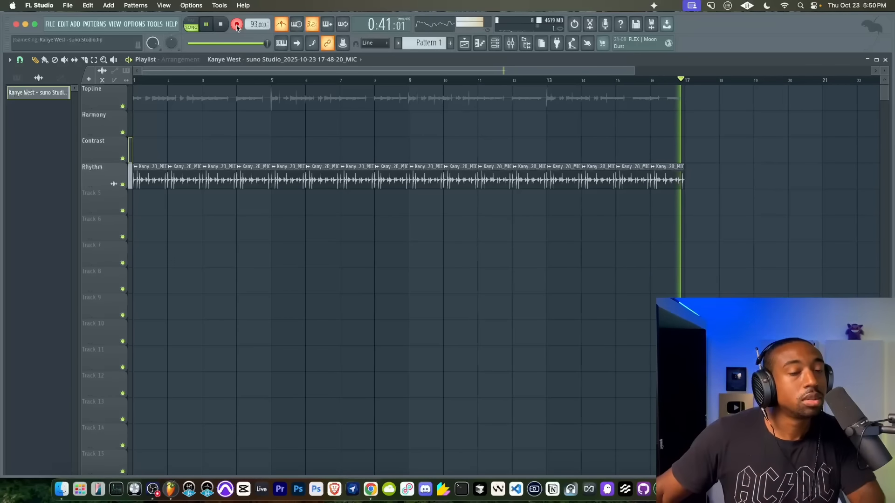
key(space)
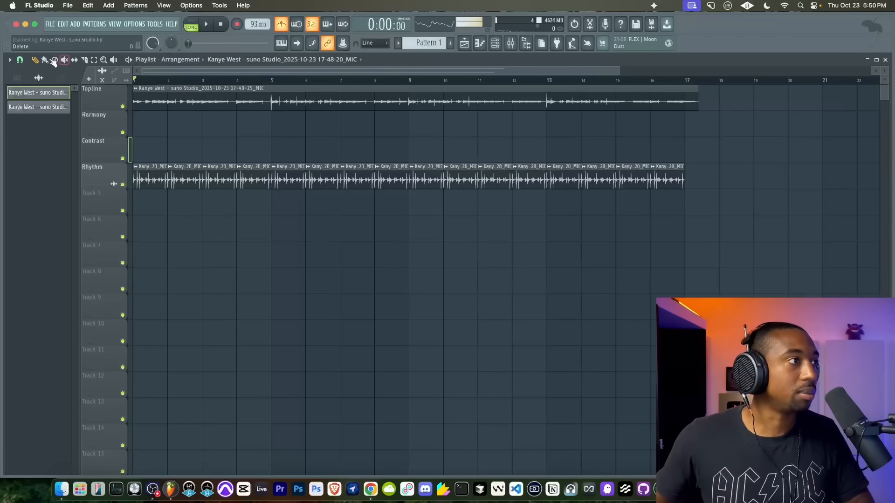
drag(130, 88, 175, 133)
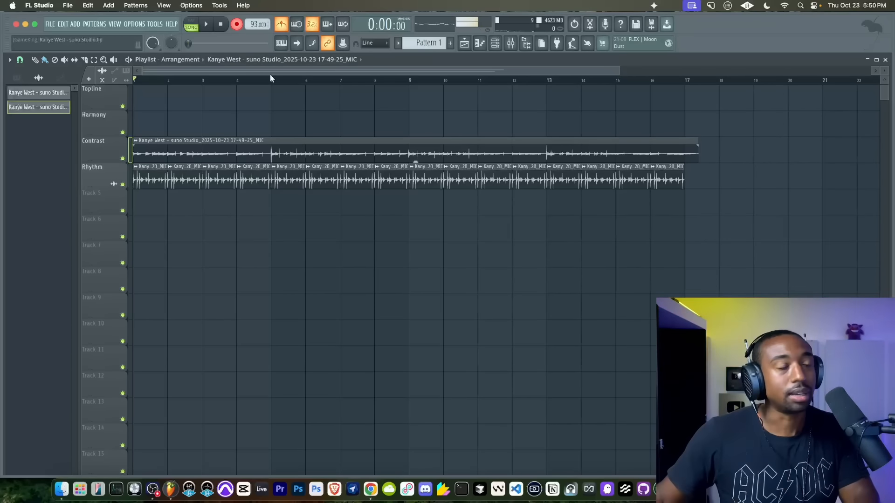
Try recording another microphone take over the first four bars
key(space)
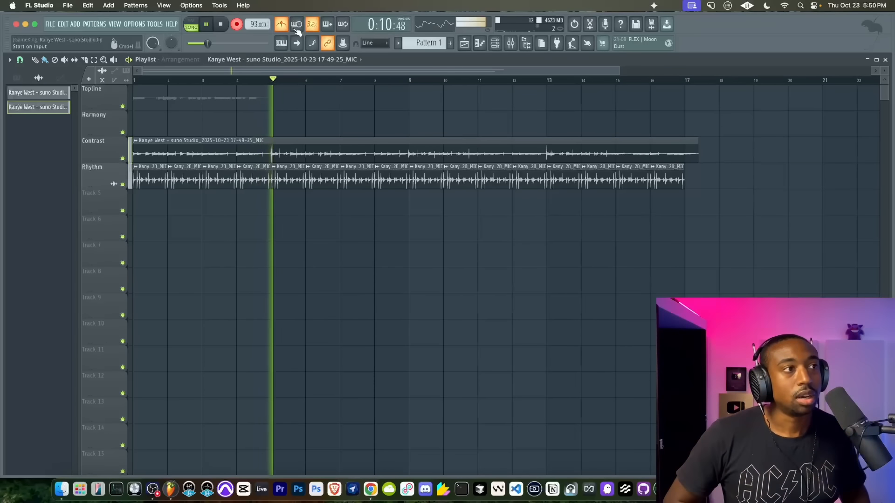
key(space)
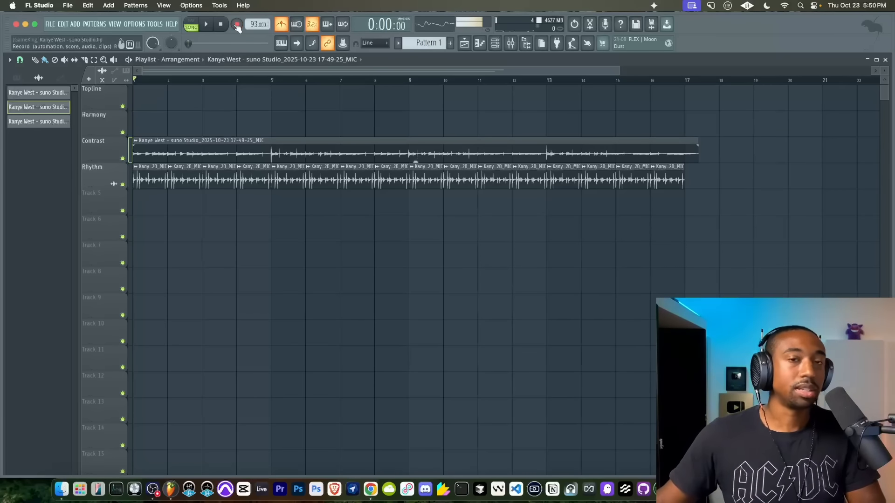
Select all the Rhythm clips, consolidate the track into a single audio clip and clear the selection
drag(723, 214, 133, 164)
right_click(103, 176)
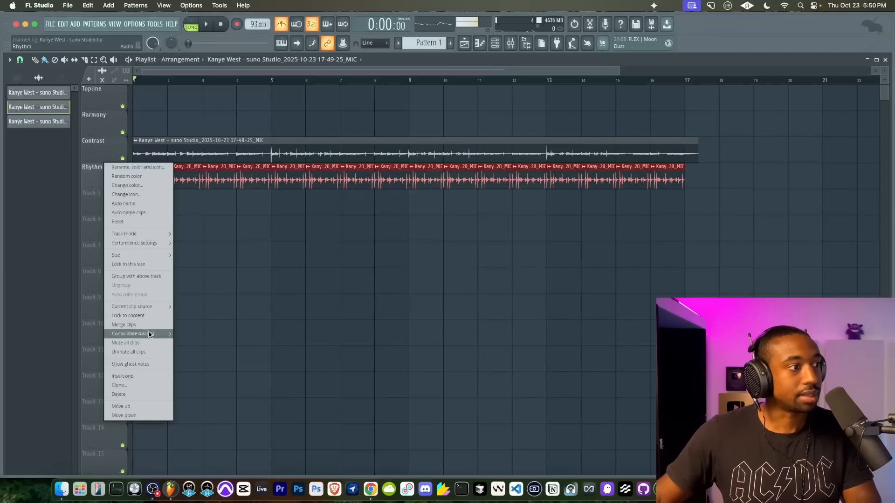
mouse_move(150, 334)
click(202, 335)
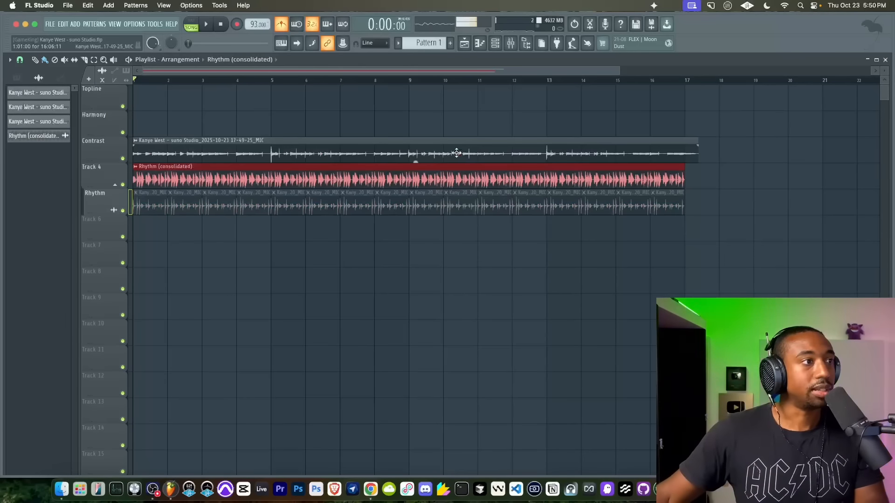
super+click(299, 104)
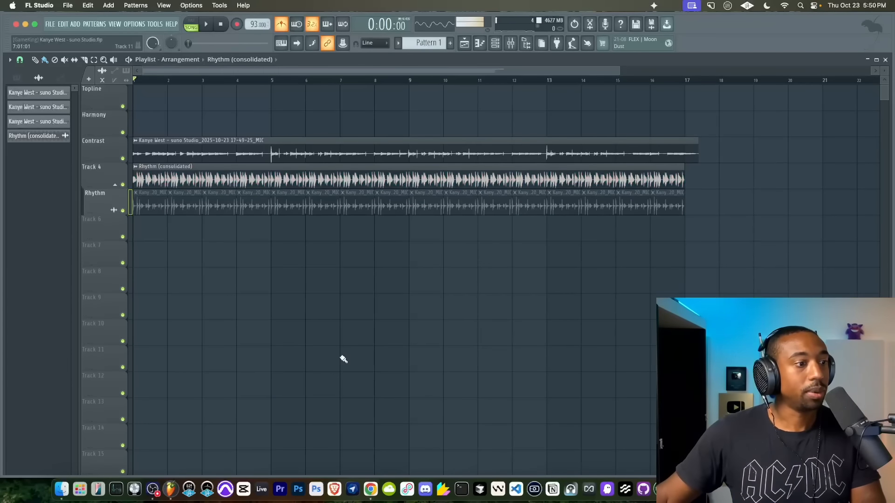
Locate the Rhythm (consolidated).wav file on disk from the clip's sample settings, and switch to Suno Studio in Chrome
double_click(261, 167)
right_click(182, 237)
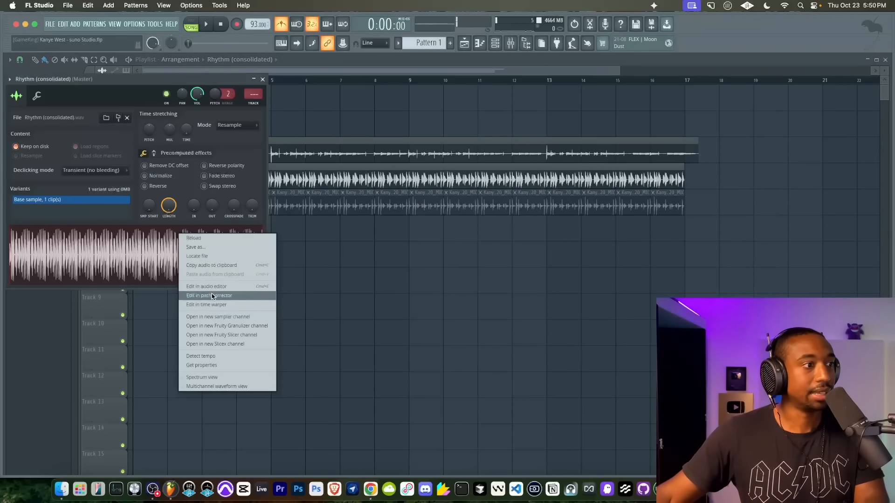
click(206, 256)
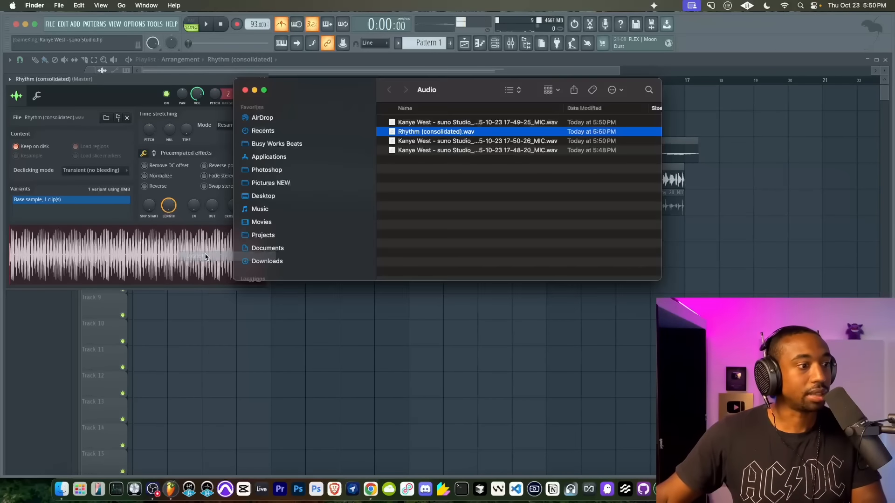
click(371, 489)
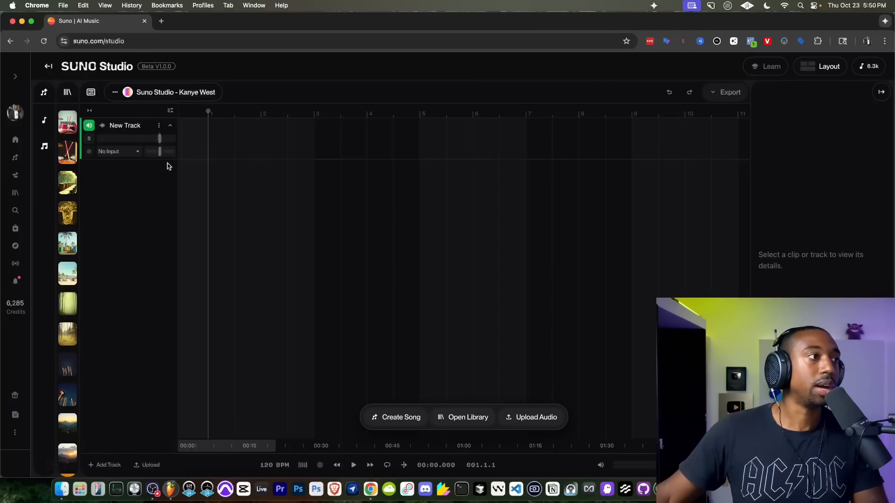
Rename the empty track as "Original - Drums"
click(158, 125)
click(188, 200)
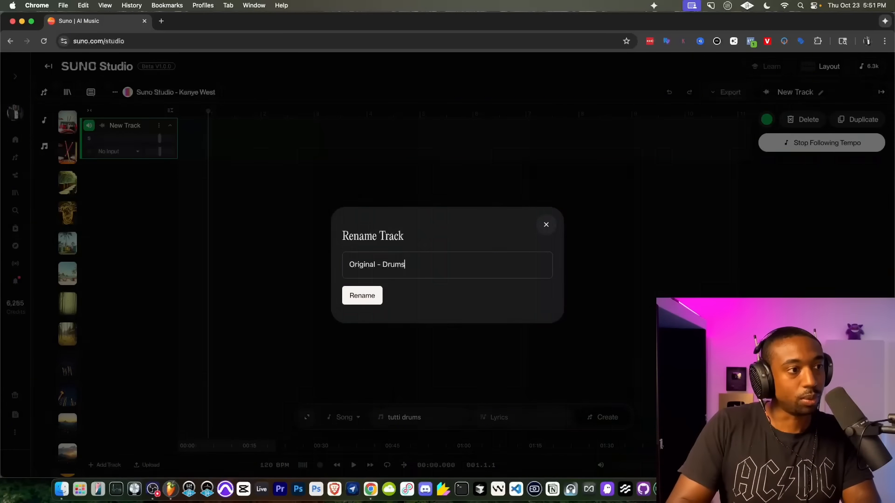
text(Original - Drums)
key(Return)
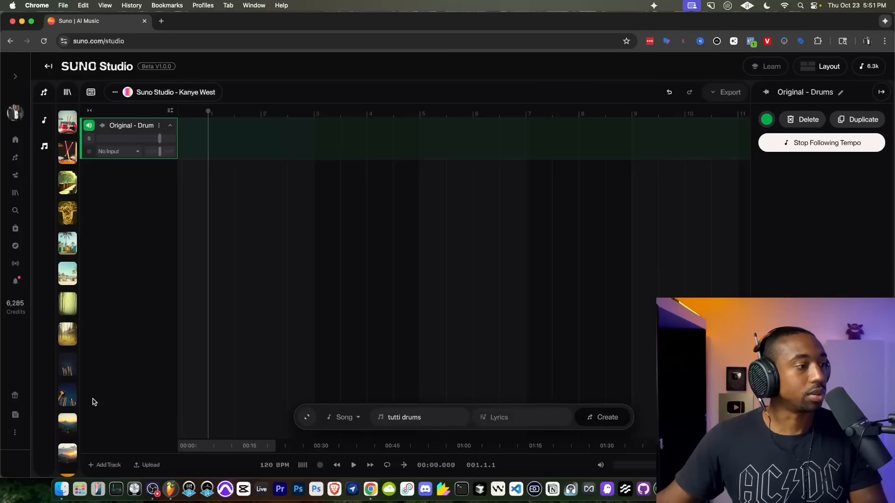
Bring Rhythm (consolidated).wav from the Finder Audio folder onto the Original - Drums track so that it starts at bar 1
click(61, 484)
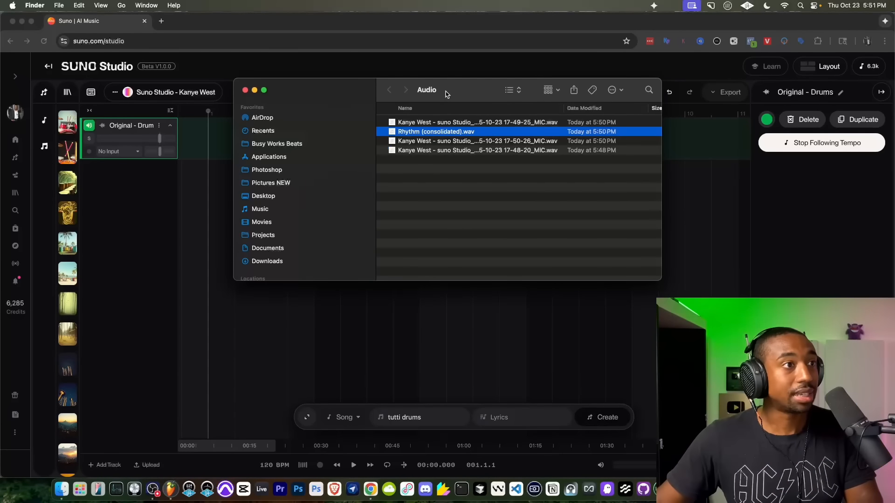
drag(446, 94, 600, 161)
drag(573, 202, 214, 133)
scroll(200, 120, up, 4)
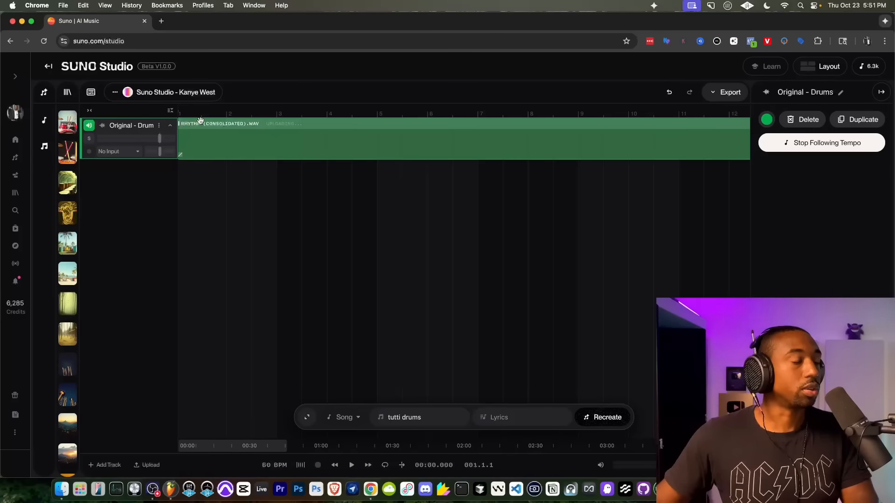
scroll(200, 120, left, 2)
scroll(231, 121, up, 4)
scroll(204, 124, up, 2)
scroll(200, 125, left, 2)
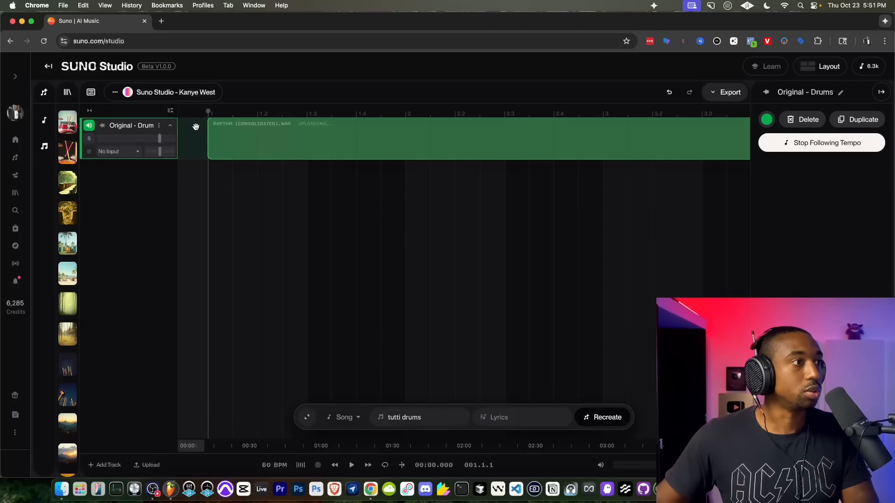
scroll(208, 123, down, 1)
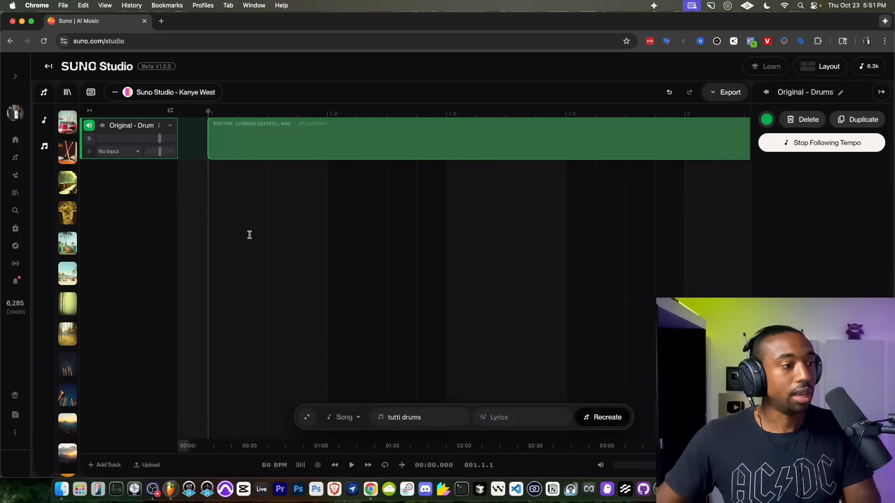
Switch the project tempo from following the track to a manual 93 BPM and briefly play back the rhythm clip
click(269, 465)
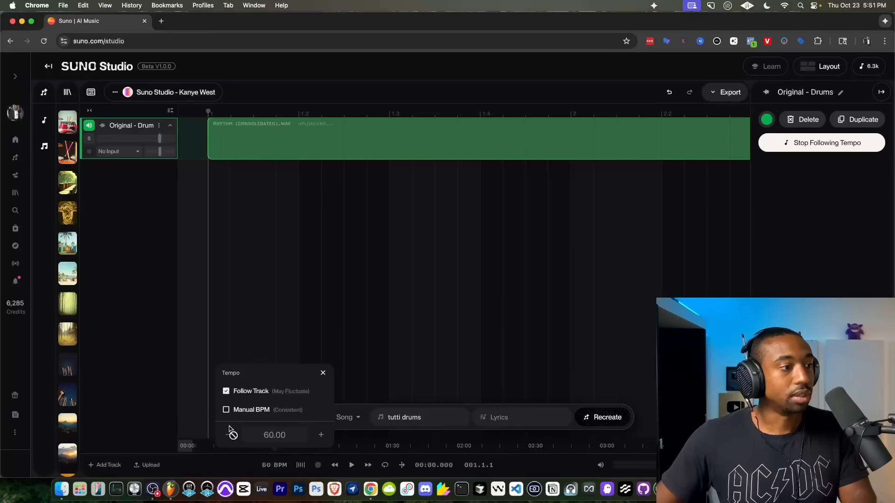
click(227, 410)
click(270, 436)
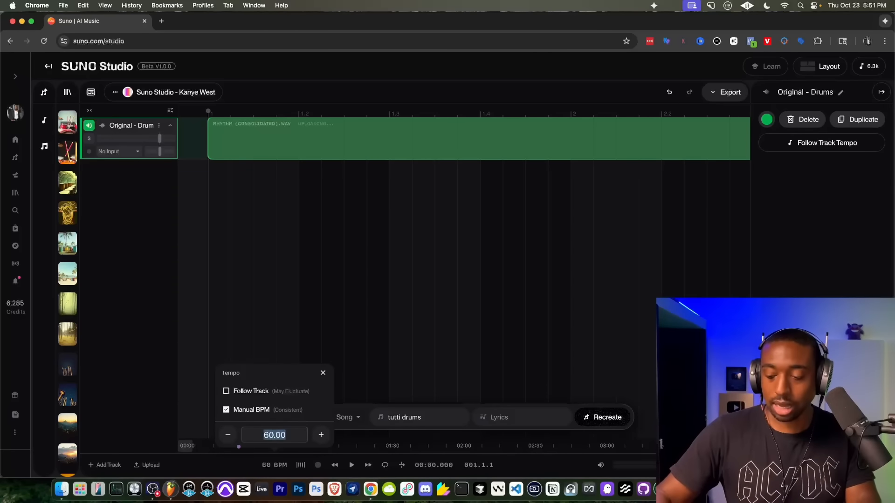
text(93)
key(Return)
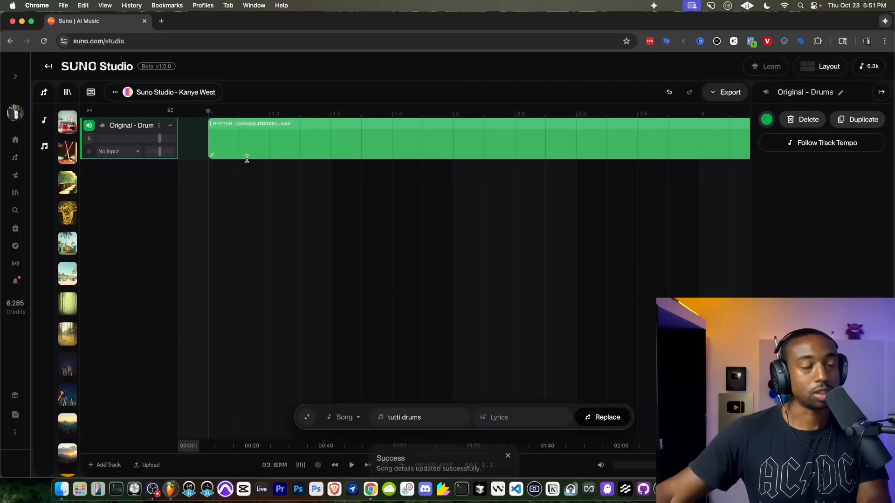
key(space)
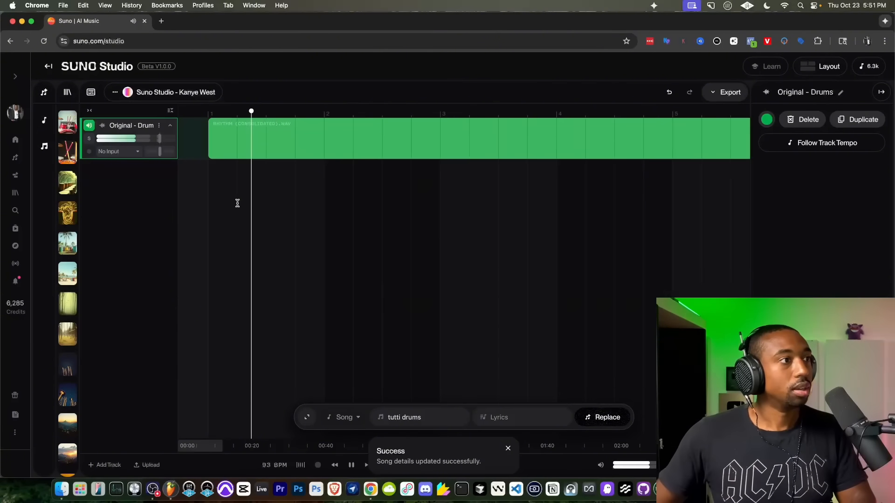
key(space)
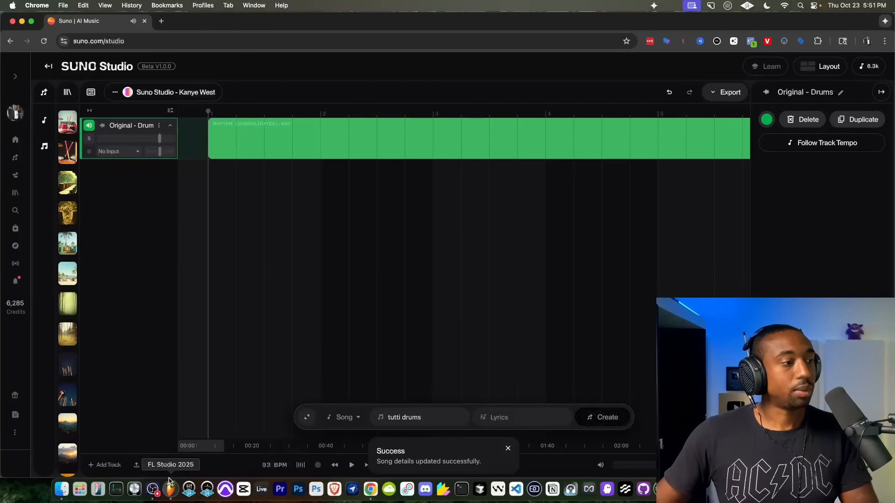
Switch to FL Studio, reveal the Contrast track's 17-49-25 microphone take on disk, and show its file in Finder over Suno Studio
click(170, 484)
double_click(306, 160)
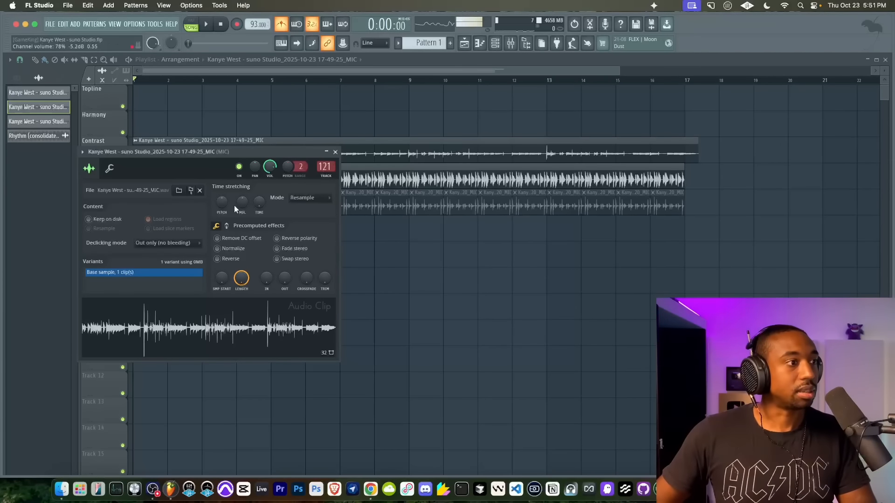
right_click(209, 329)
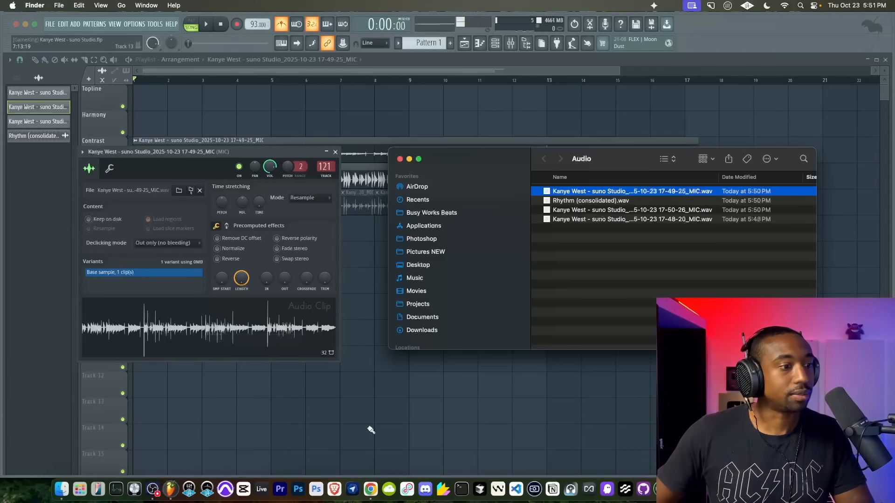
click(370, 490)
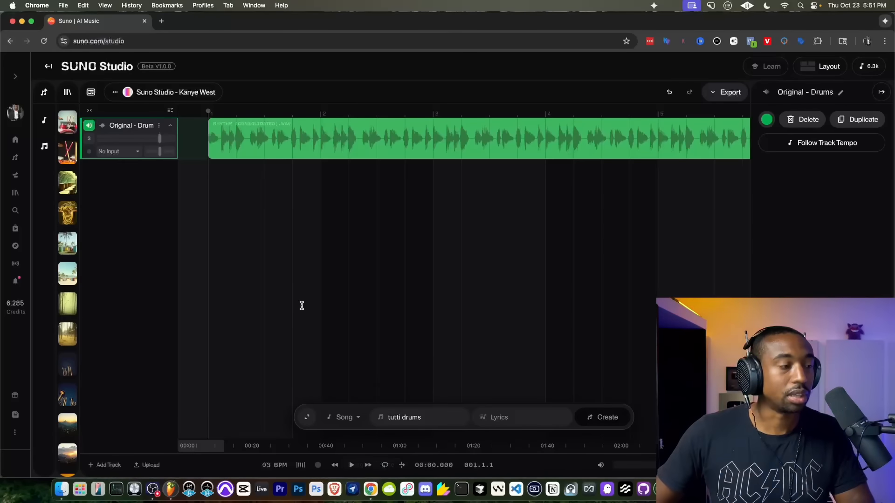
click(62, 489)
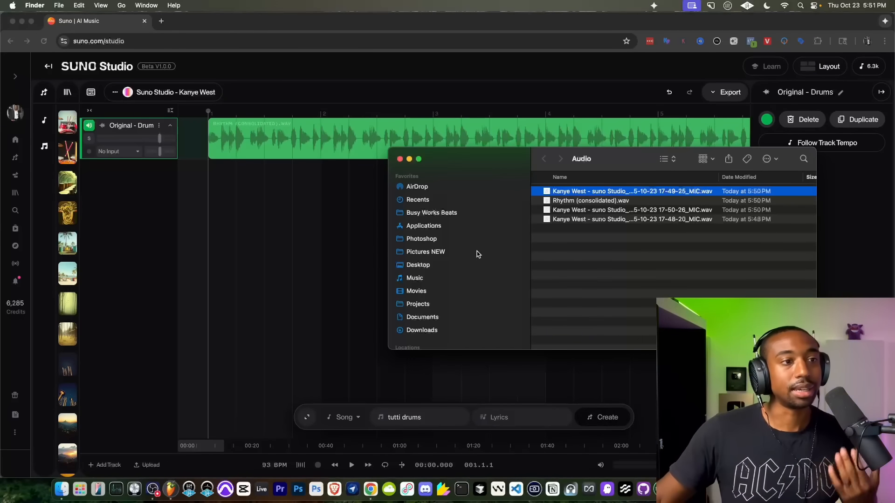
click(582, 193)
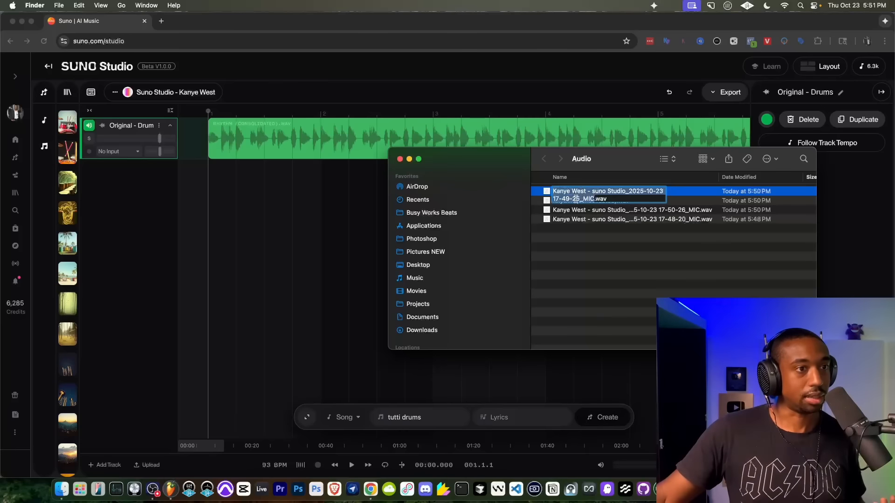
click(575, 268)
Add a second track in Suno Studio and rename it "Bass - Original"
click(102, 464)
click(103, 465)
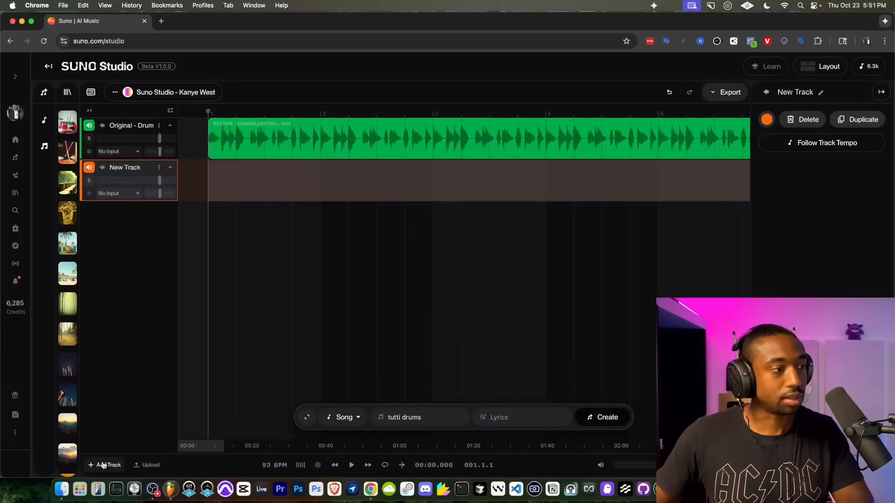
click(159, 169)
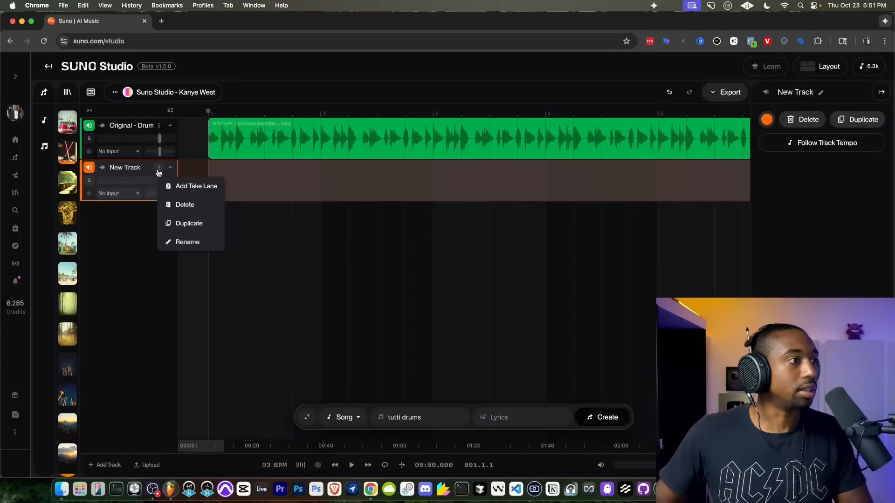
click(186, 242)
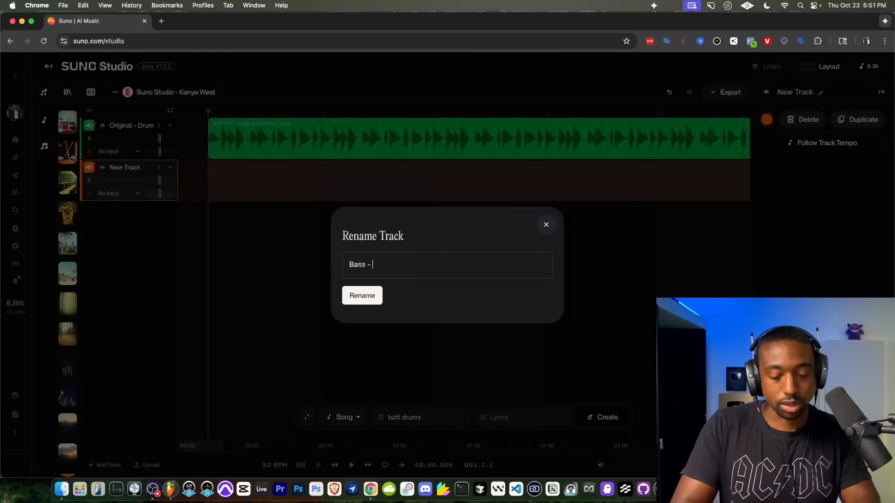
text(Bass - Origi)
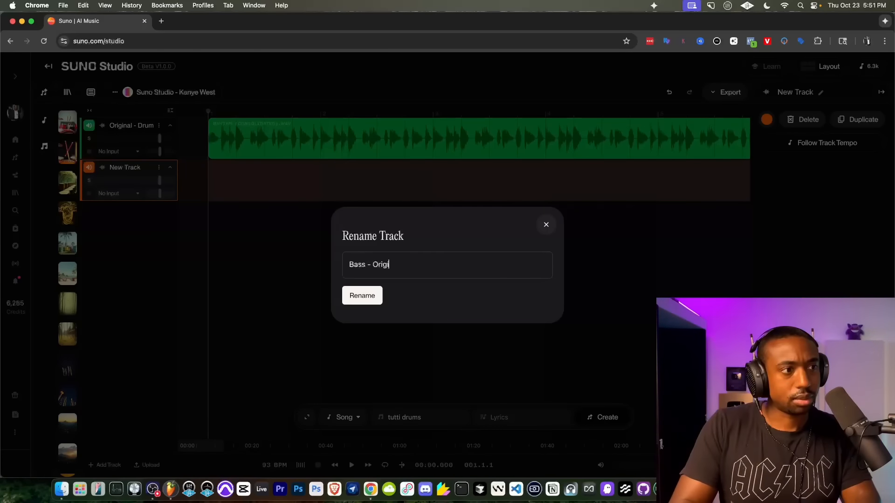
text(nal)
key(Return)
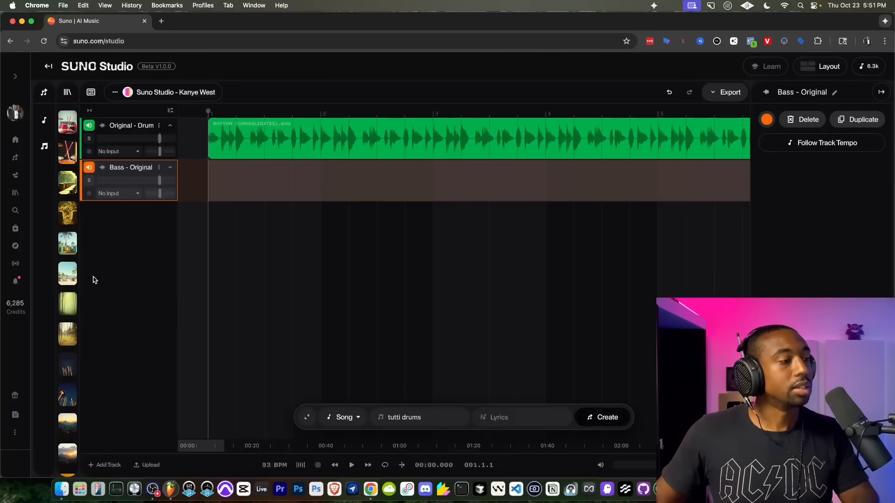
Bring the 17-49-25 microphone take from Finder to the start of the Bass - Original track and play both tracks together
click(62, 488)
drag(567, 194, 214, 184)
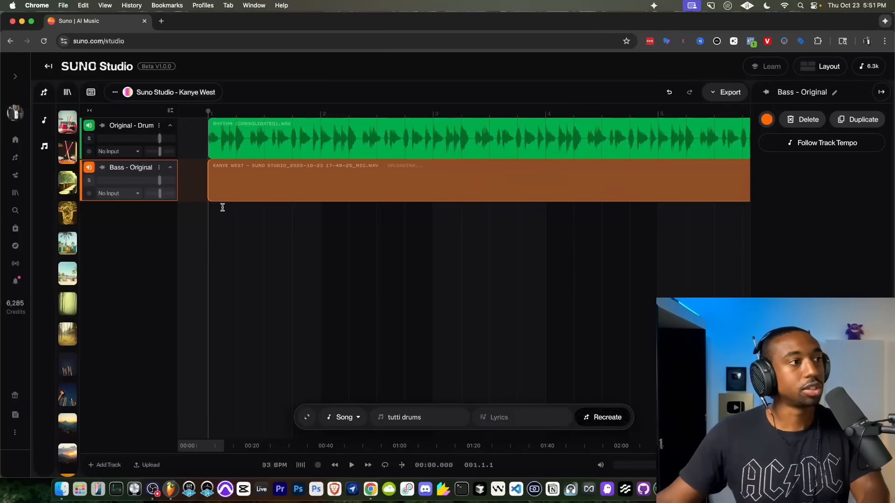
key(space)
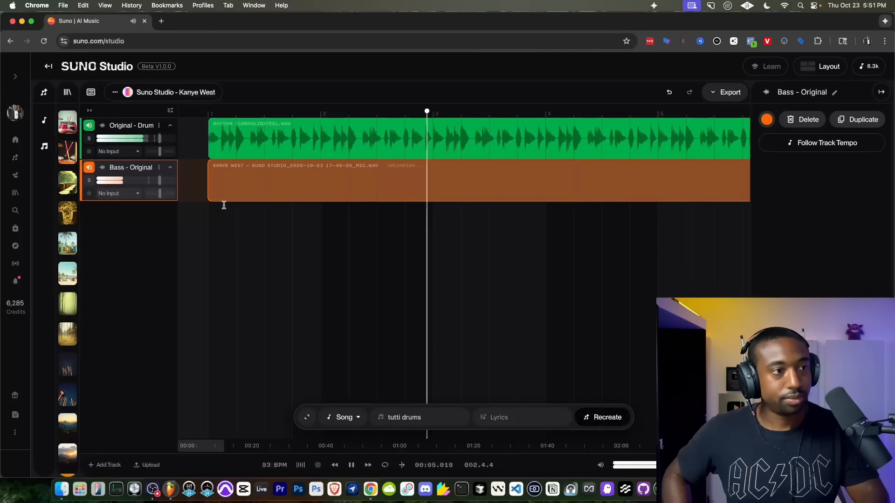
key(minus)
key(space)
key(minus)
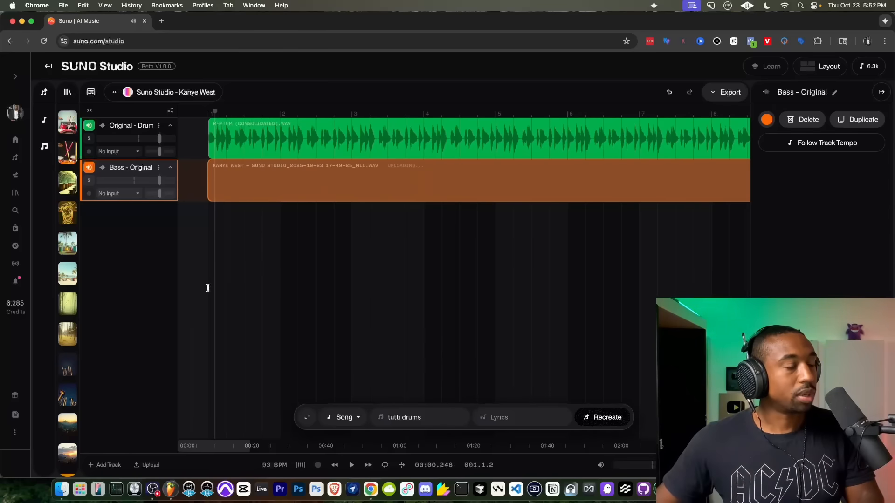
Add a third track and generate a Bass part on it with the prompt "1970s black soul"
click(106, 463)
key(minus)
key(minus)
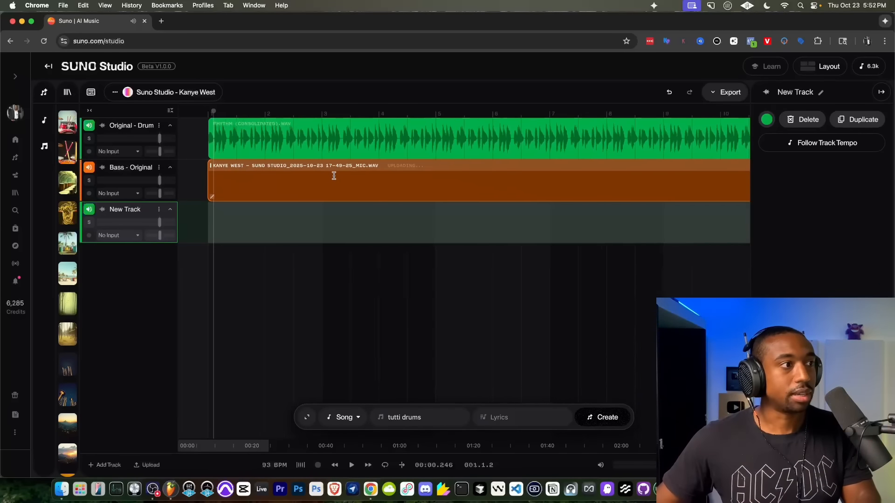
key(minus)
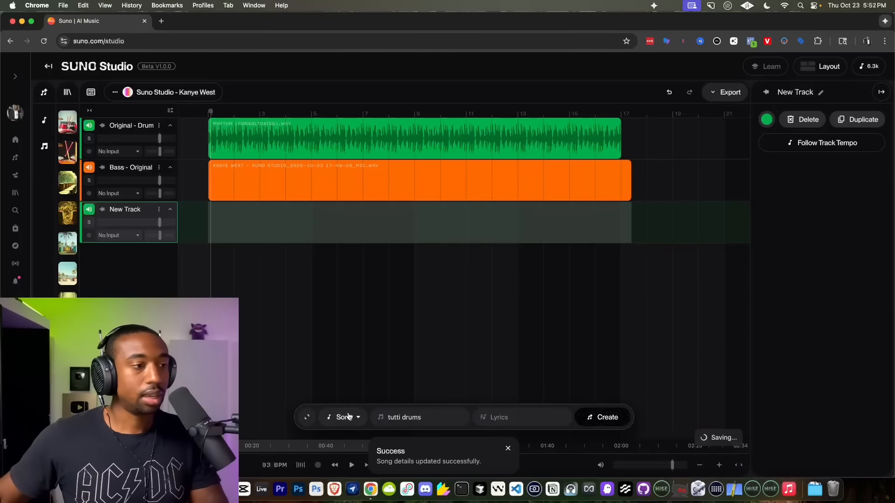
click(348, 417)
click(347, 172)
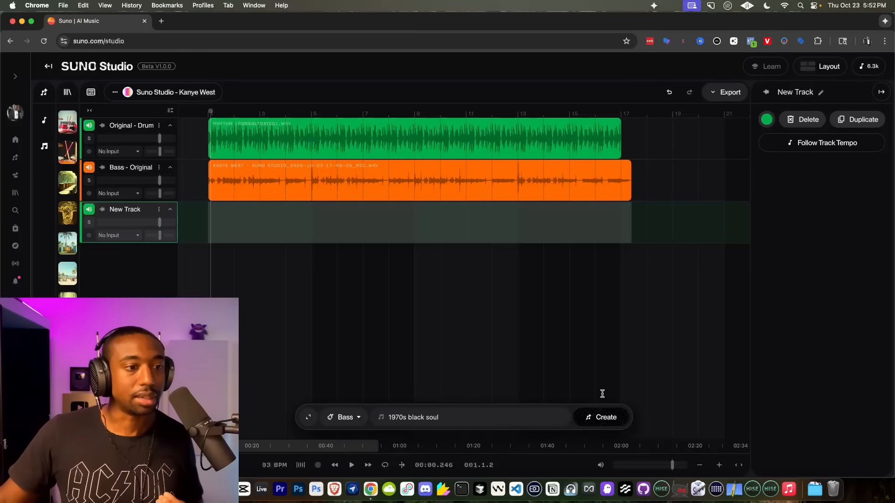
click(596, 418)
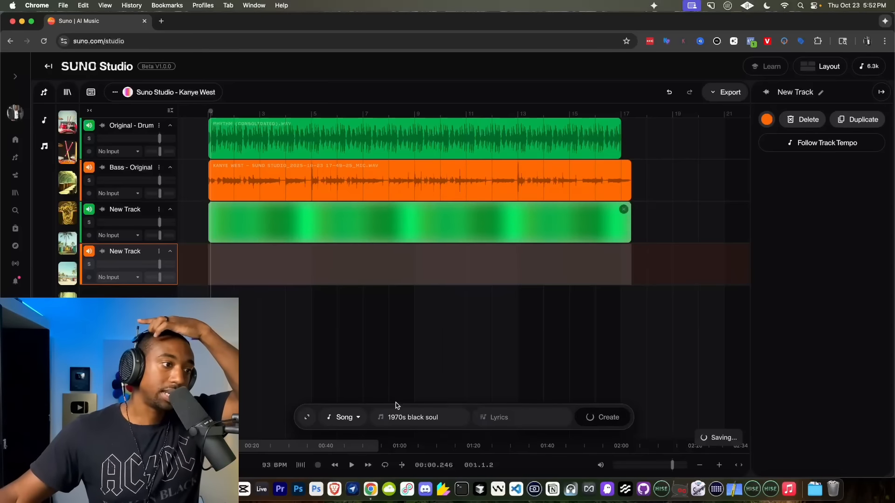
Generate another Bass part on the fourth track with the prompt "1980s black soul"
click(347, 417)
click(347, 170)
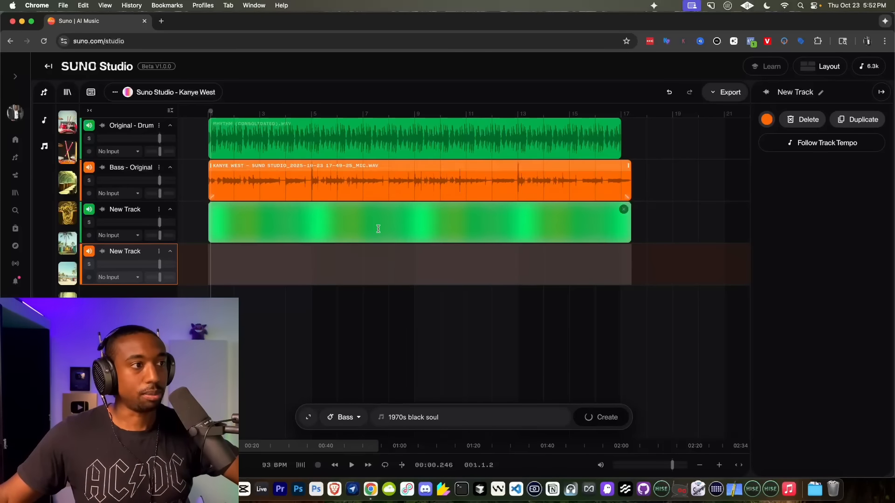
double_click(399, 417)
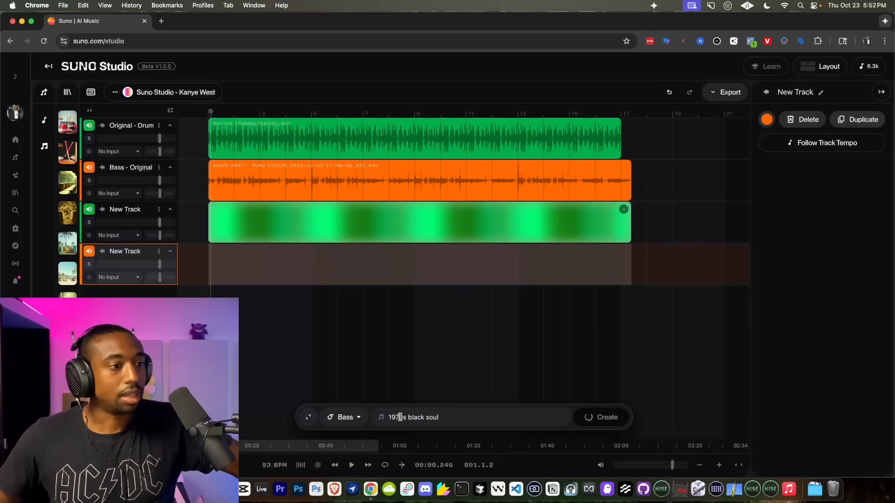
text(1980s)
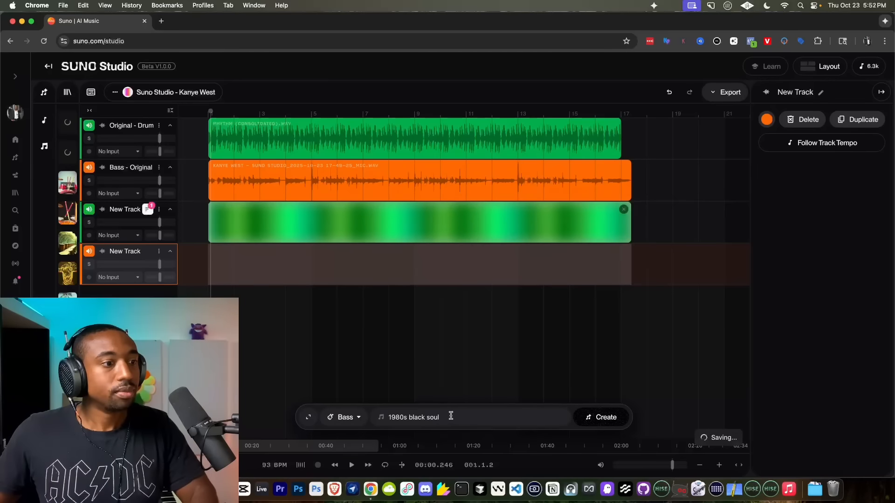
click(588, 417)
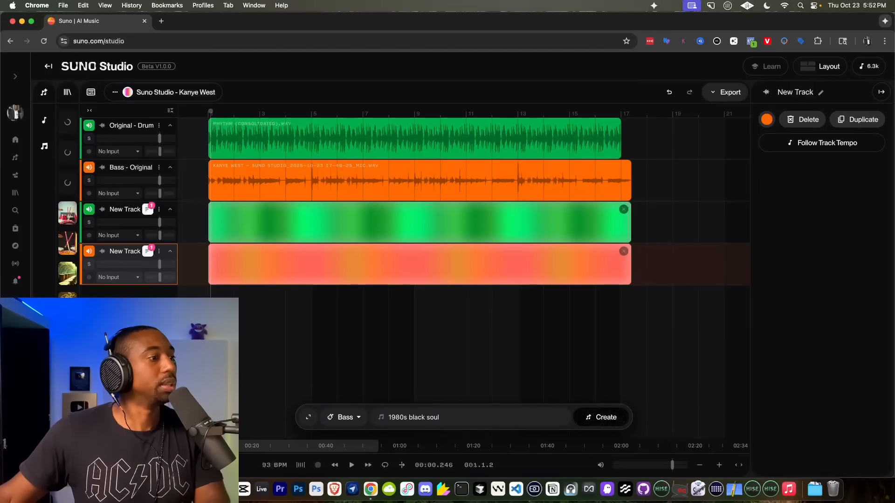
Generate a Bass part on the new fifth track with the prompt "1980s disco funk"
click(344, 417)
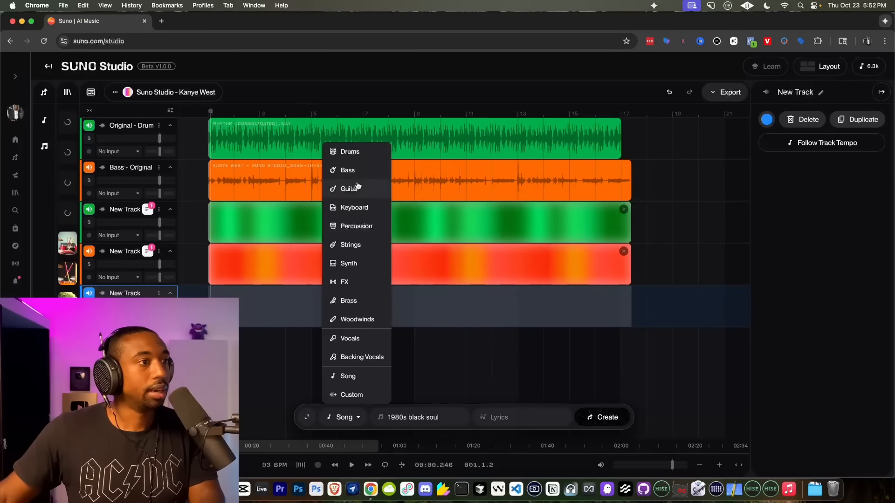
click(352, 171)
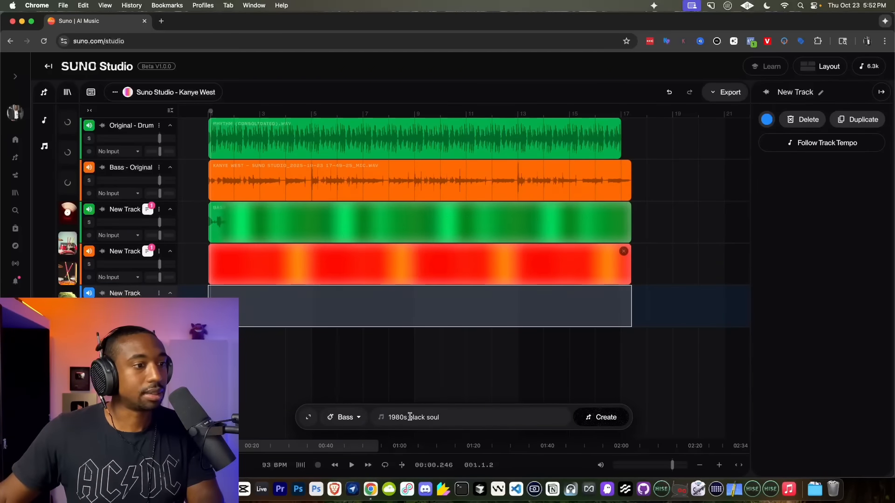
drag(410, 417, 463, 417)
text(disco fun)
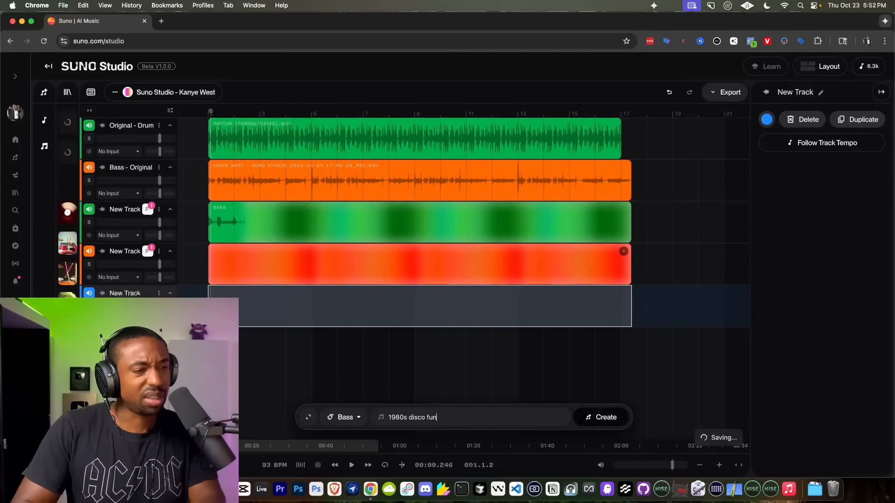
text(k)
click(601, 418)
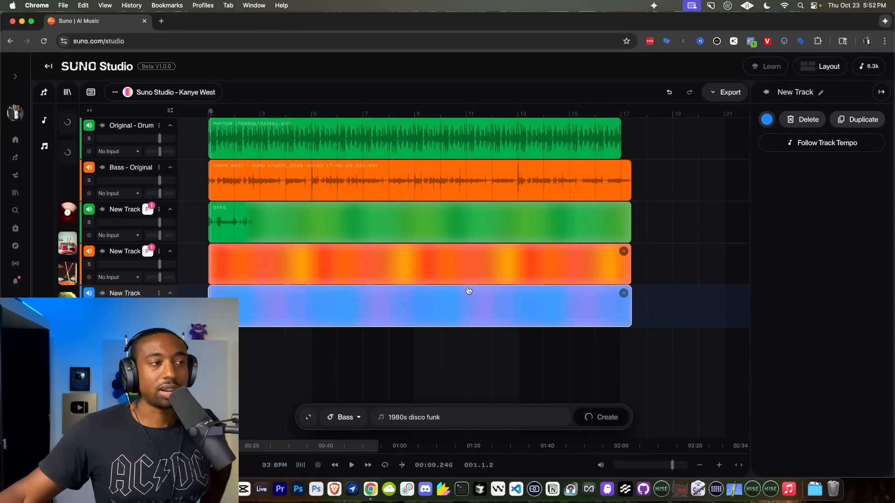
Mute the fourth, fifth and Bass - Original tracks, and play the third track's generated bass with the original drums
click(89, 251)
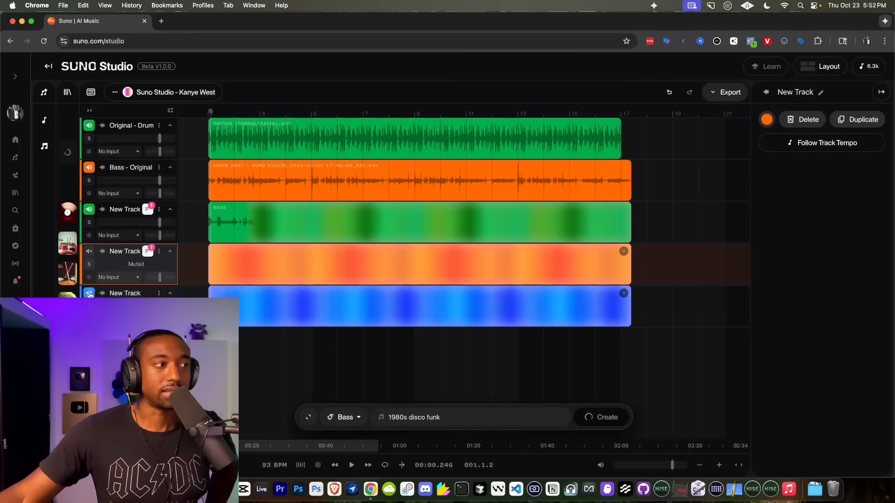
click(89, 293)
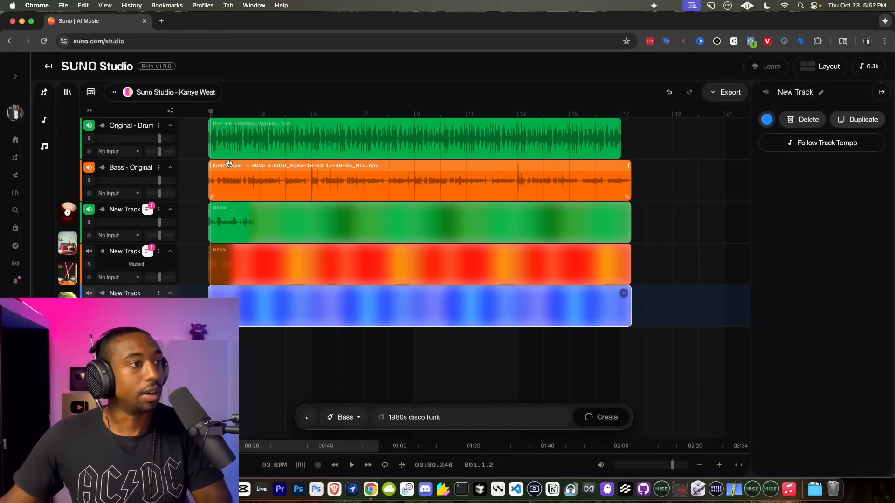
click(89, 167)
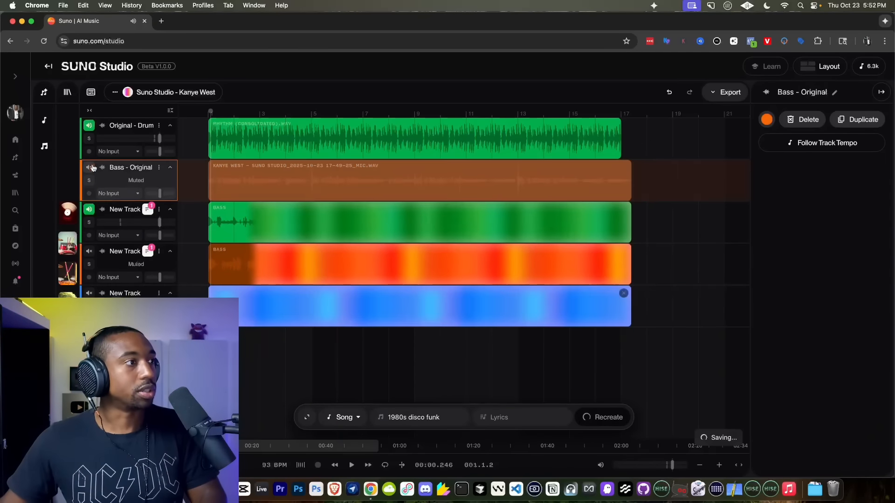
key(space)
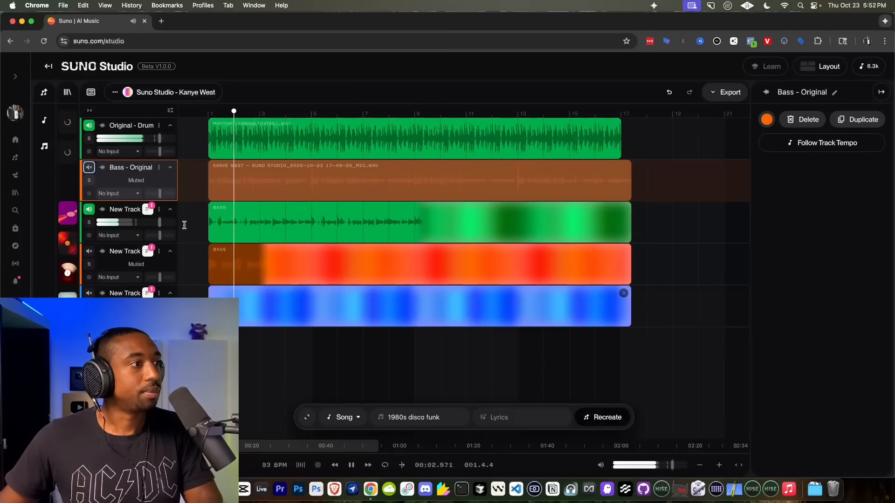
Mute the Original - Drums track and listen to the third track's generated bass on its own
key(space)
click(89, 125)
key(space)
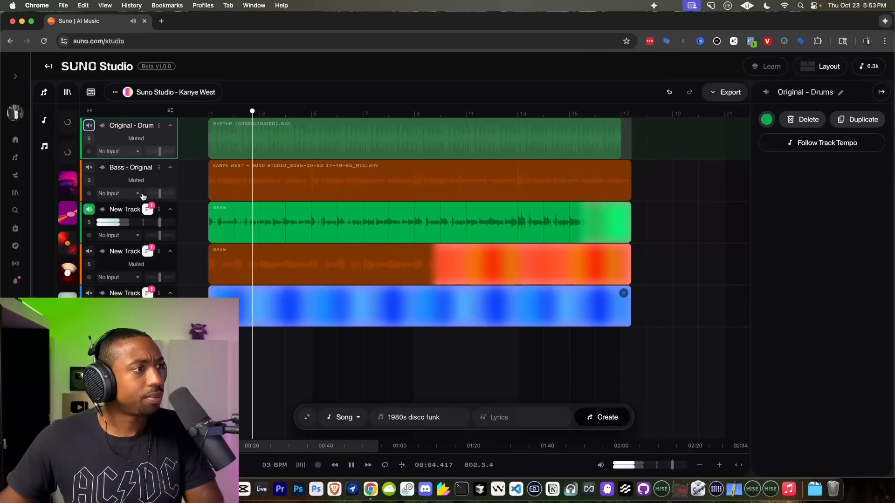
key(space)
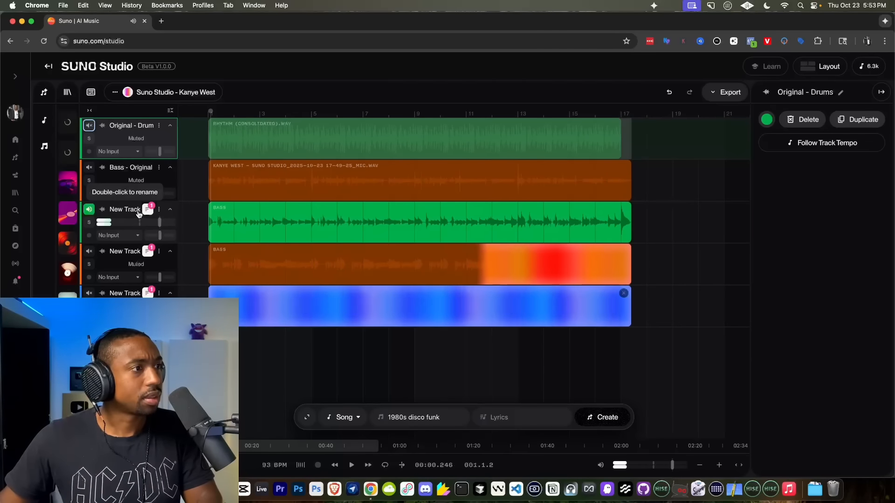
Show the third track's take lanes and audition Version 2 against the main take
click(127, 239)
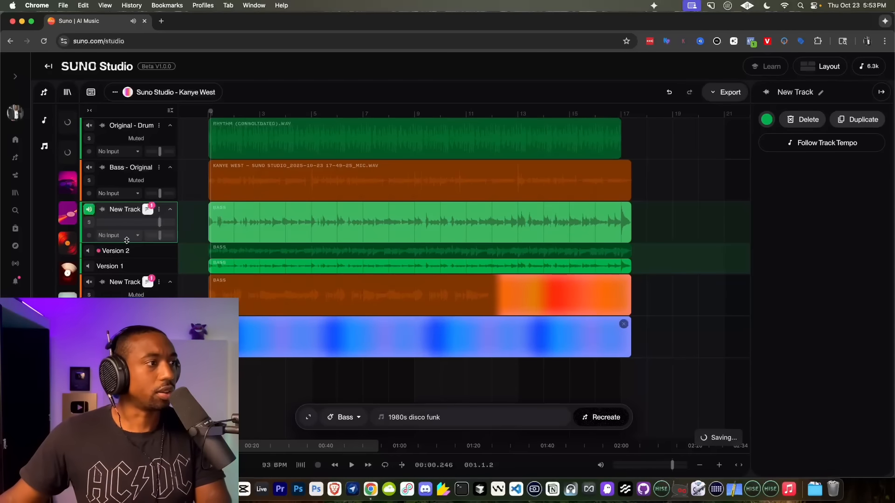
click(117, 251)
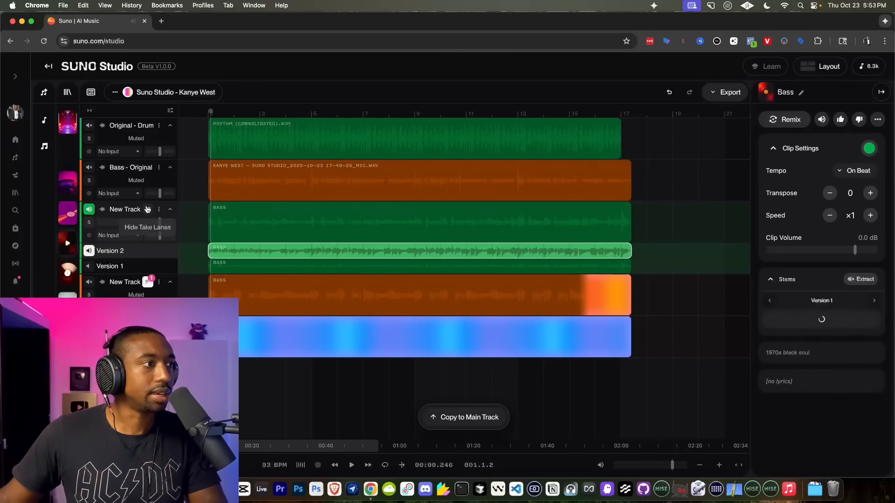
click(157, 212)
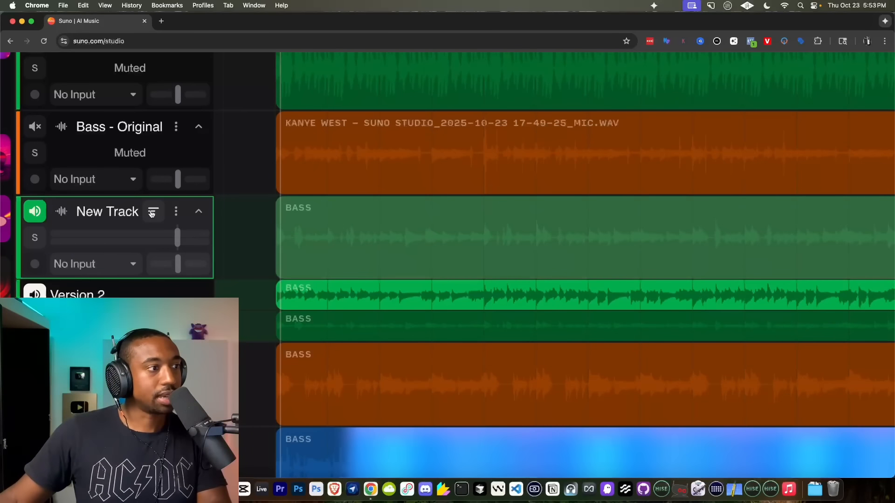
key(space)
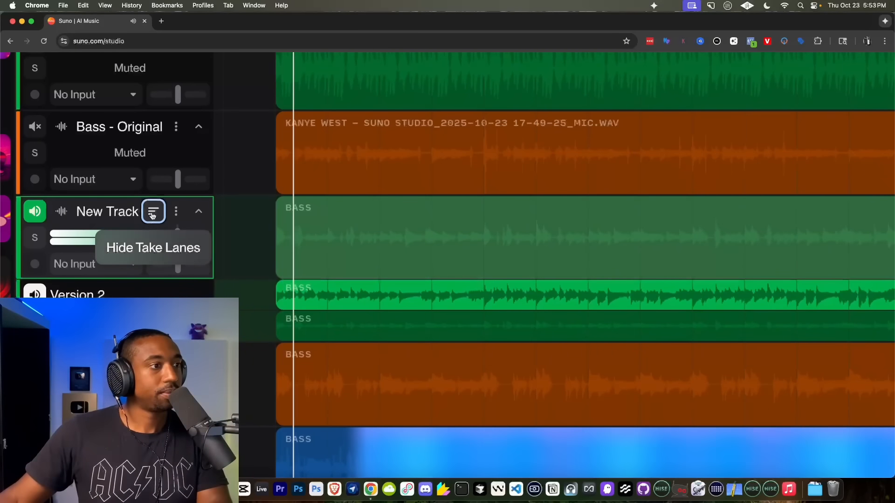
scroll(152, 215, down, 4)
scroll(152, 216, down, 1)
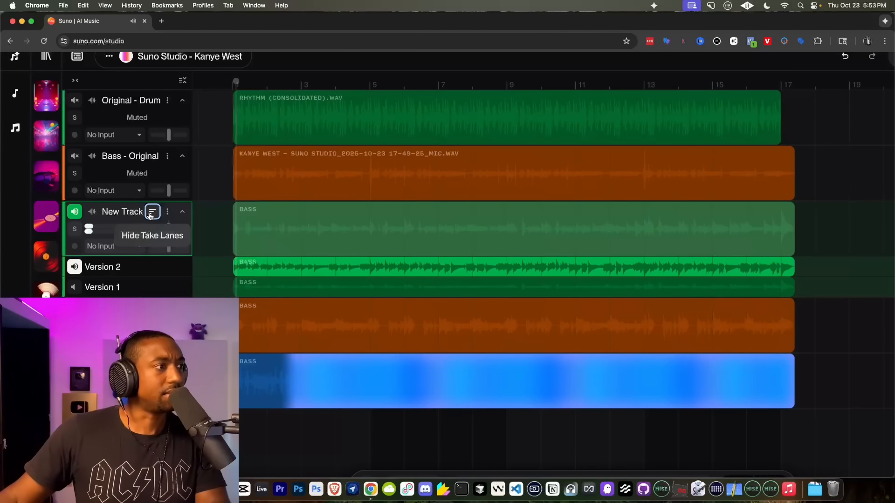
click(148, 263)
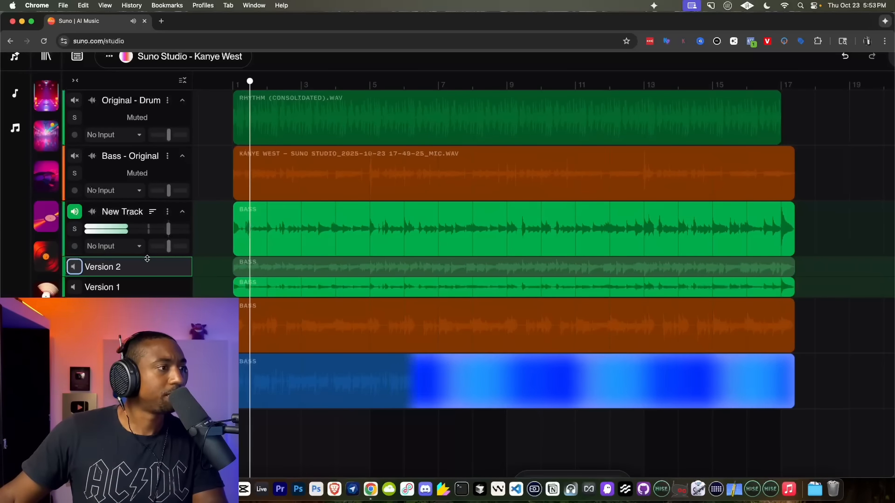
key(space)
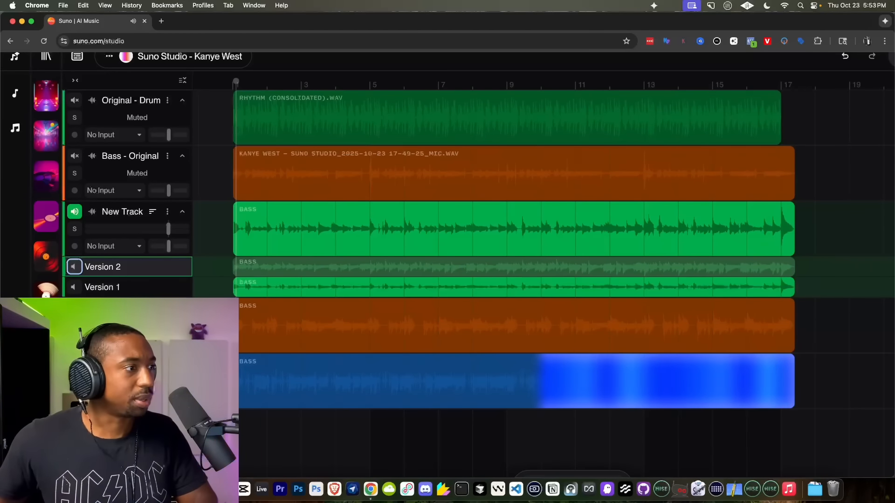
Unmute the fourth track, mute the third track, and play the "1980s black soul" bass
click(75, 308)
click(75, 211)
key(space)
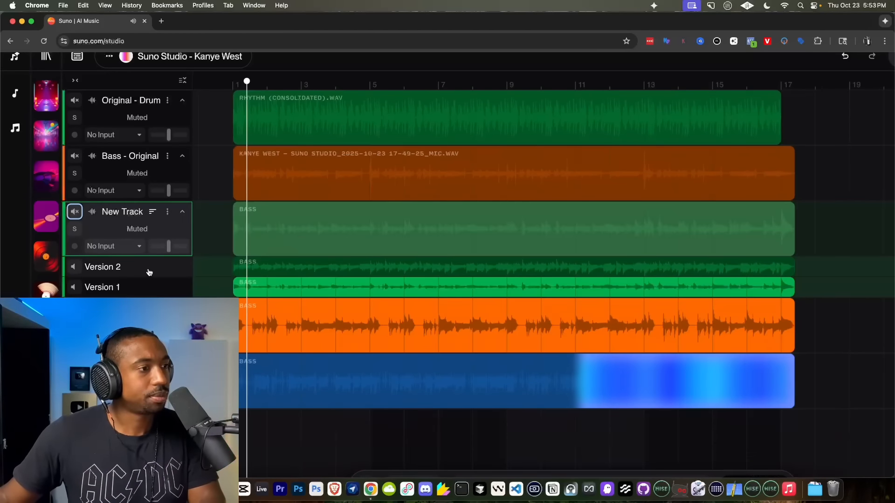
Stop playback and examine where the waveforms of the generated bass clips begin relative to the first beat
scroll(235, 344, up, 5)
key(space)
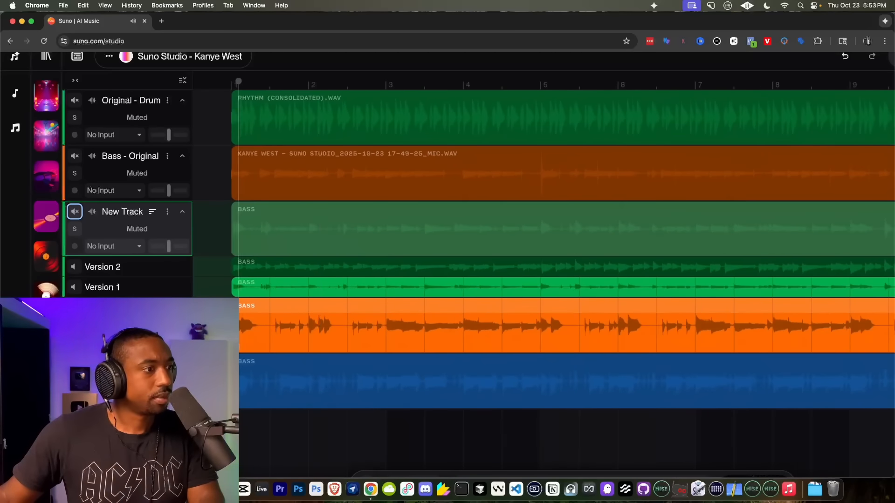
scroll(241, 344, up, 10)
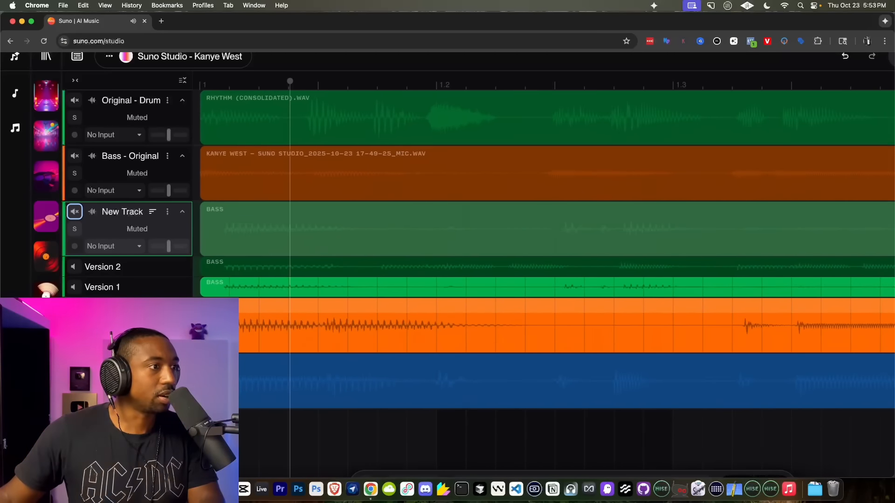
scroll(307, 304, left, 2)
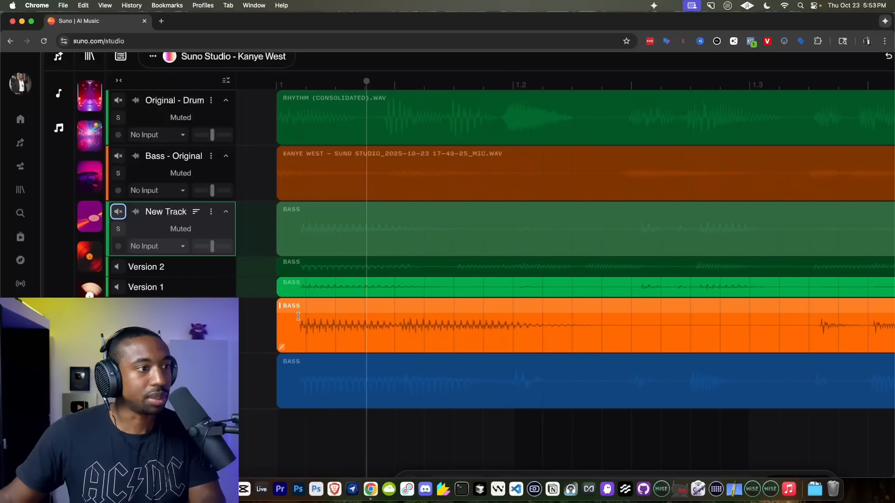
scroll(299, 321, down, 3)
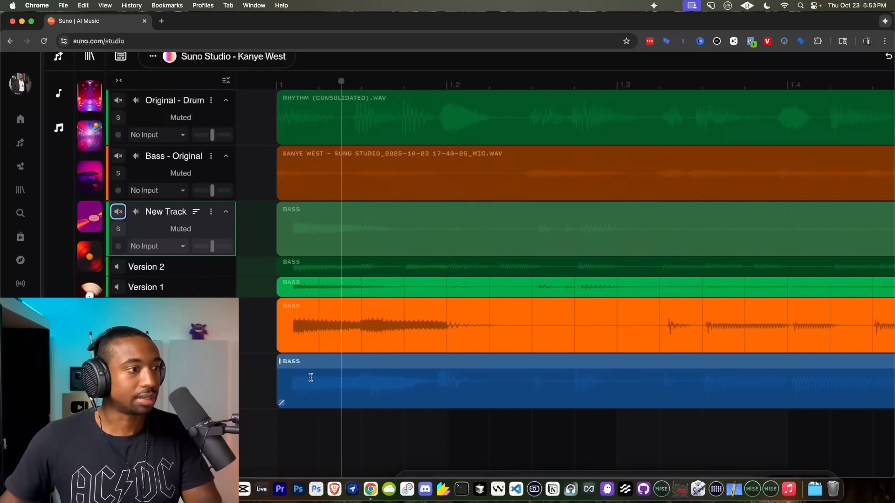
scroll(311, 377, down, 5)
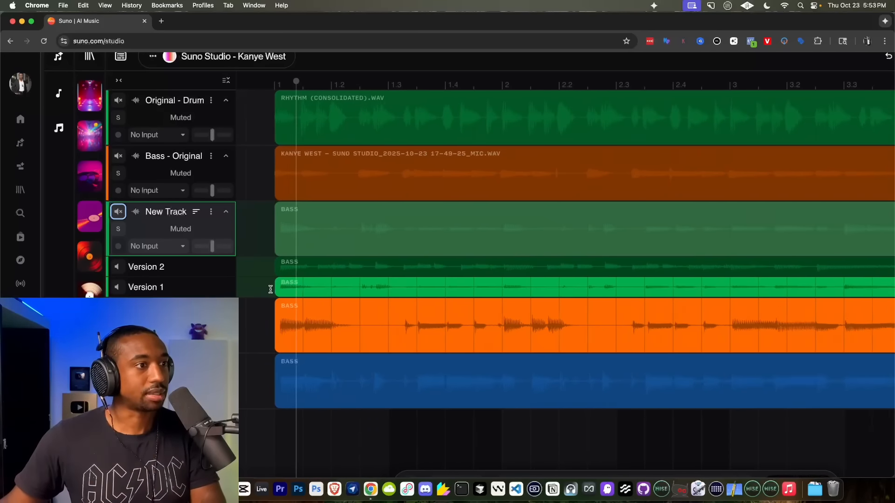
scroll(268, 290, down, 2)
Play the fourth track's bass and unmute Original - Drums to hear both together
key(space)
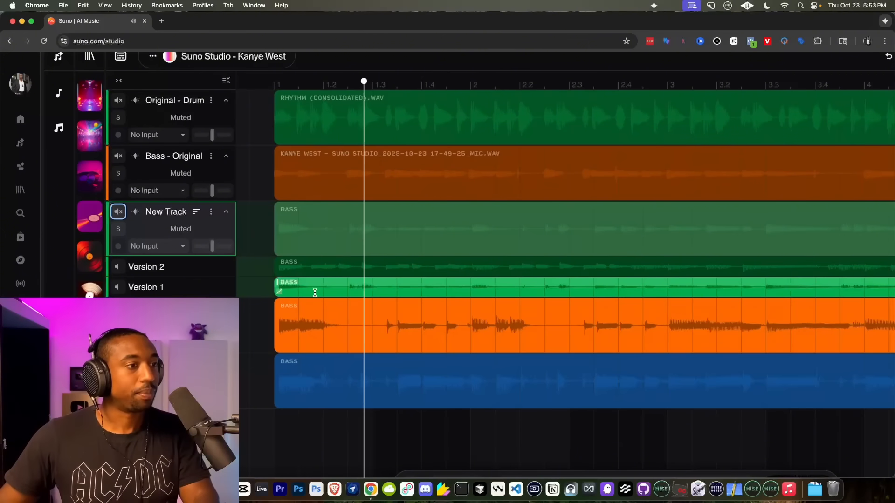
scroll(315, 292, down, 2)
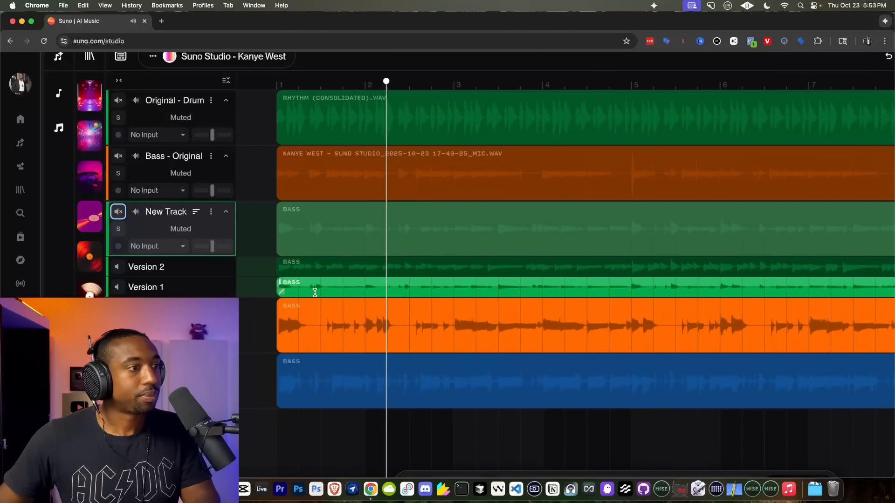
scroll(295, 280, down, 3)
scroll(294, 280, down, 2)
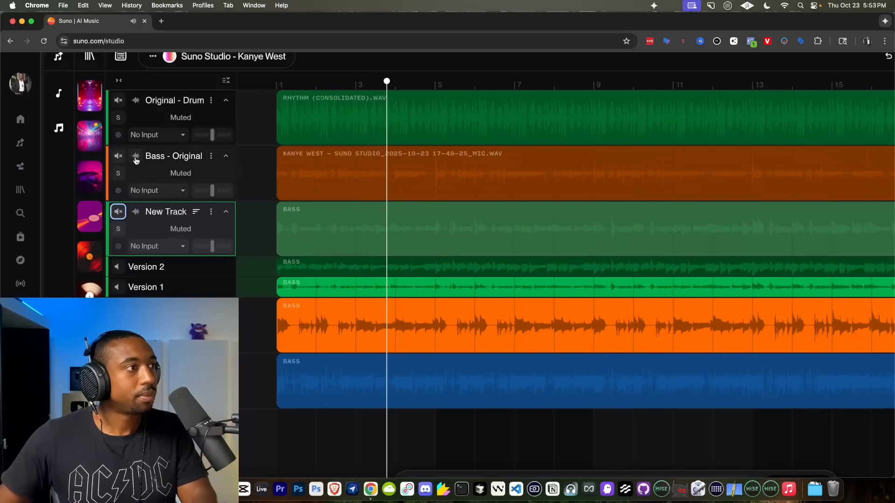
click(120, 101)
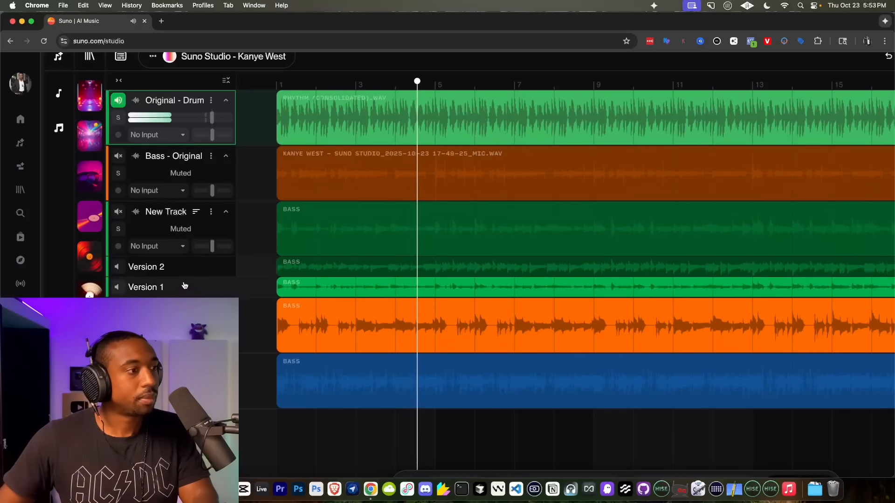
key(space)
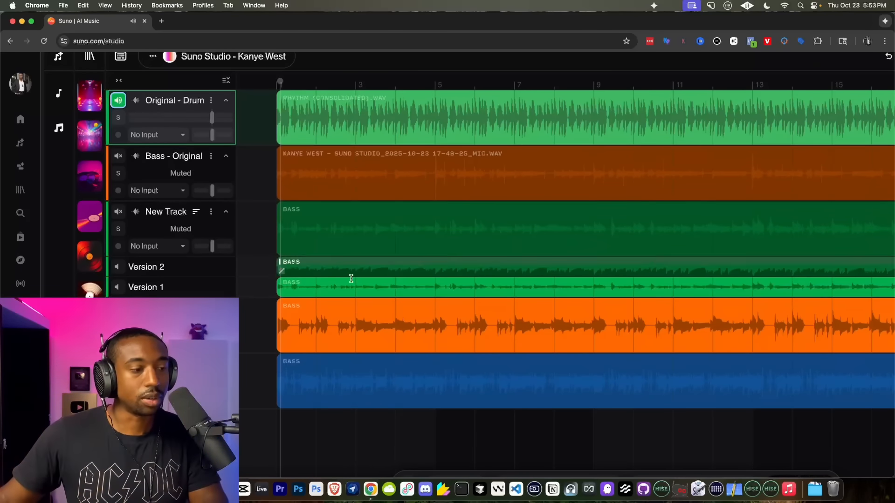
click(153, 246)
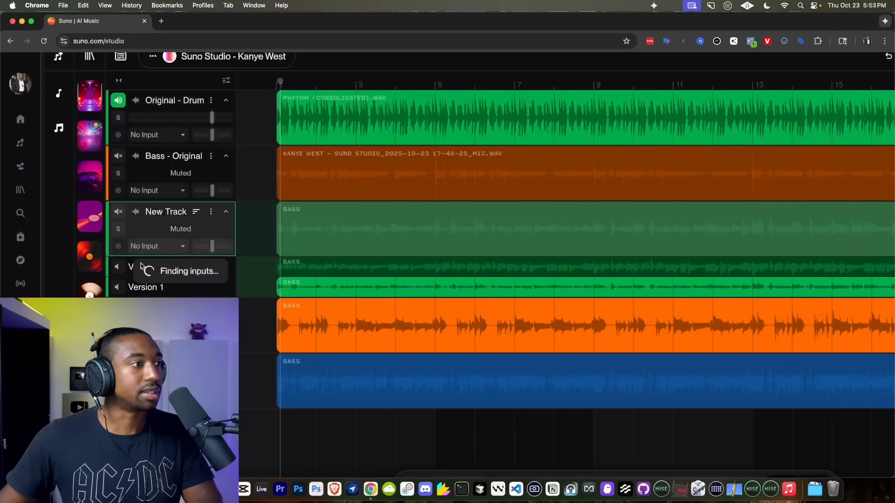
click(192, 65)
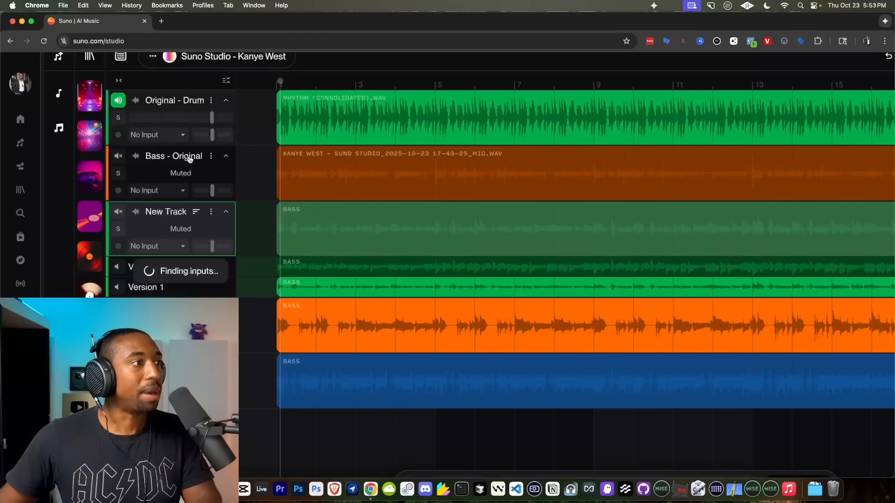
scroll(448, 265, down, 3)
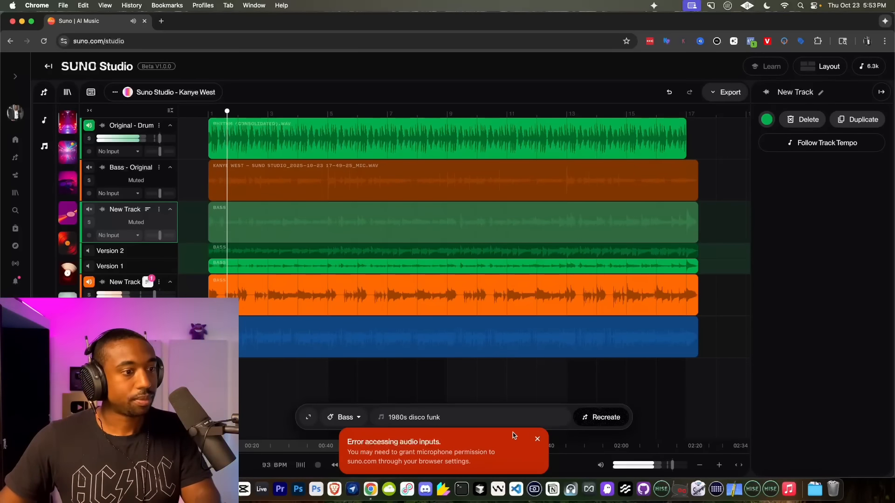
click(534, 440)
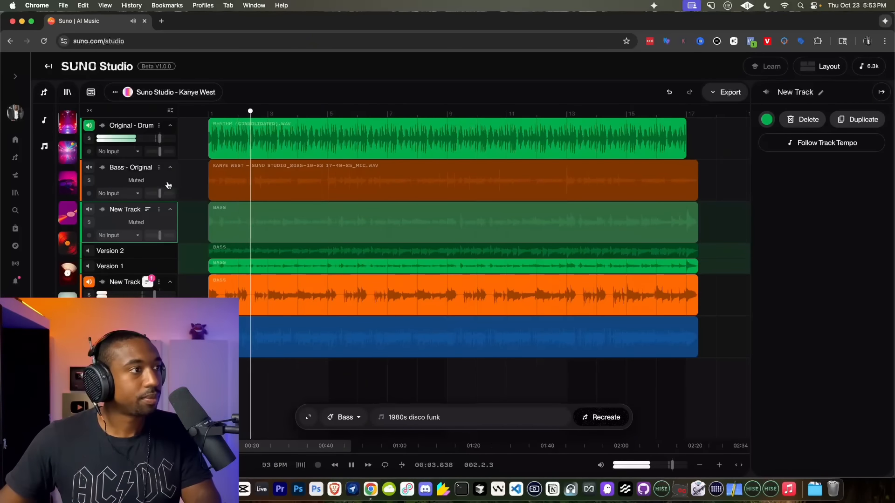
Lower the Original - Drums volume, raise the fourth track's volume slightly, and select its bass clip
drag(159, 138, 147, 138)
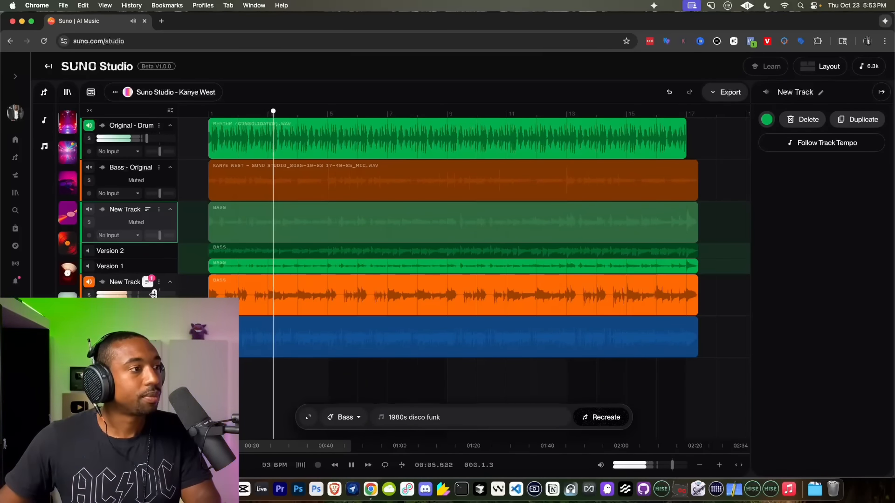
drag(154, 295, 158, 294)
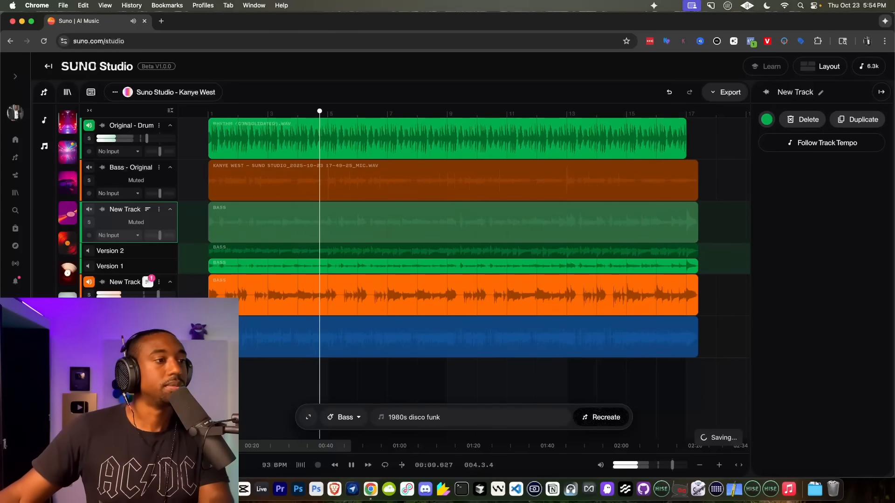
click(244, 280)
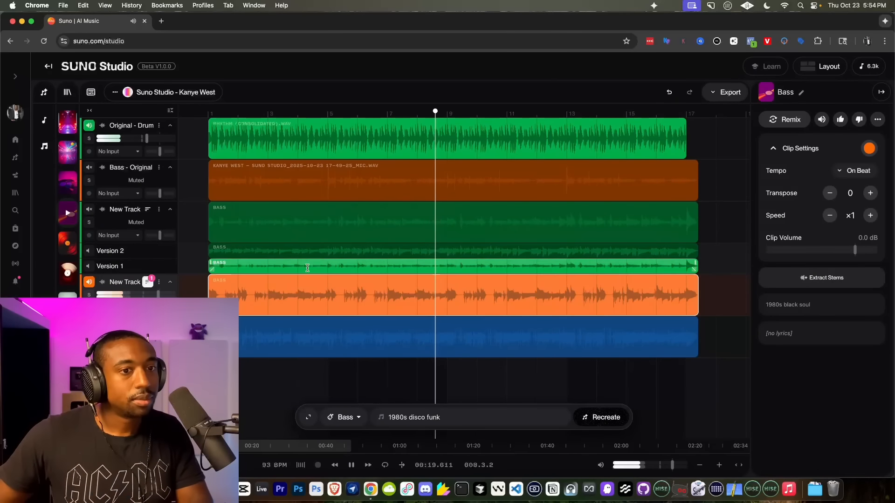
Play the drums and bass together and raise the fourth track's volume slightly
key(space)
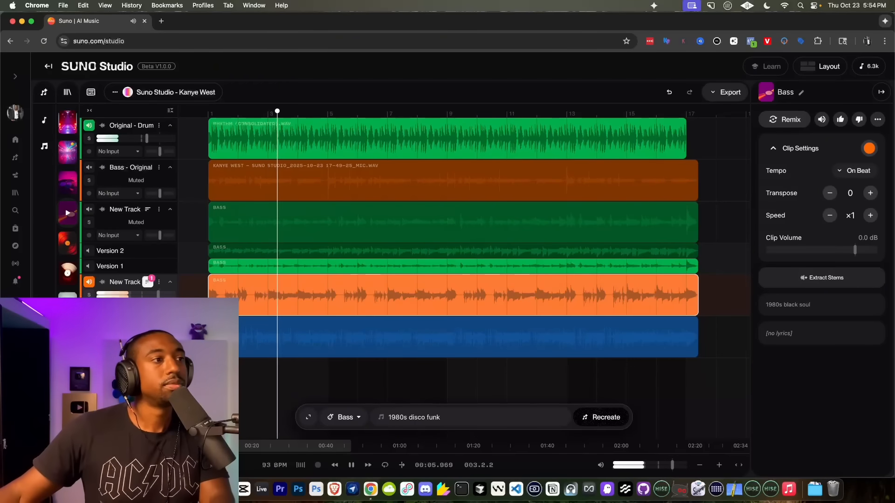
drag(157, 294, 161, 293)
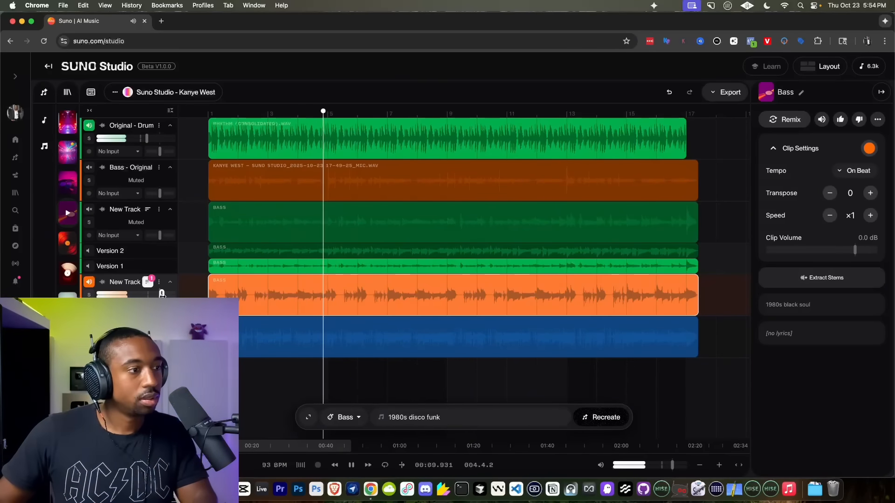
key(space)
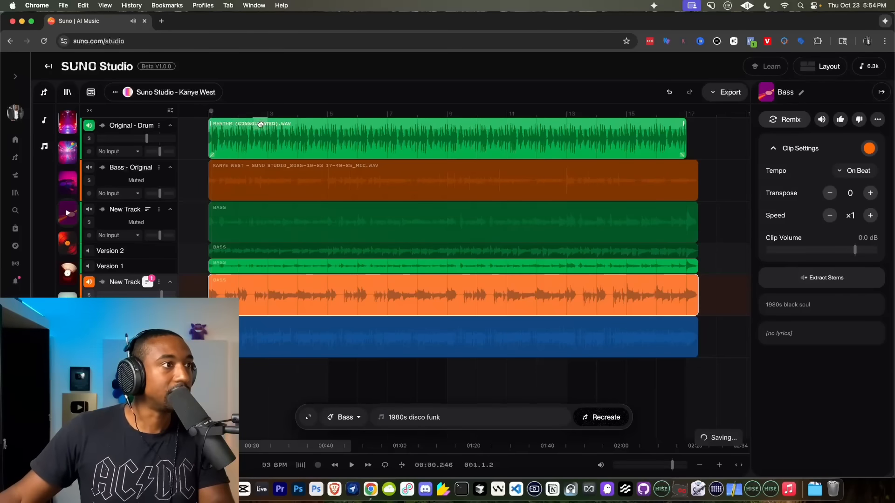
Rename the fourth track, which holds the "1980s black soul" bass clip, as "Bass"
click(260, 124)
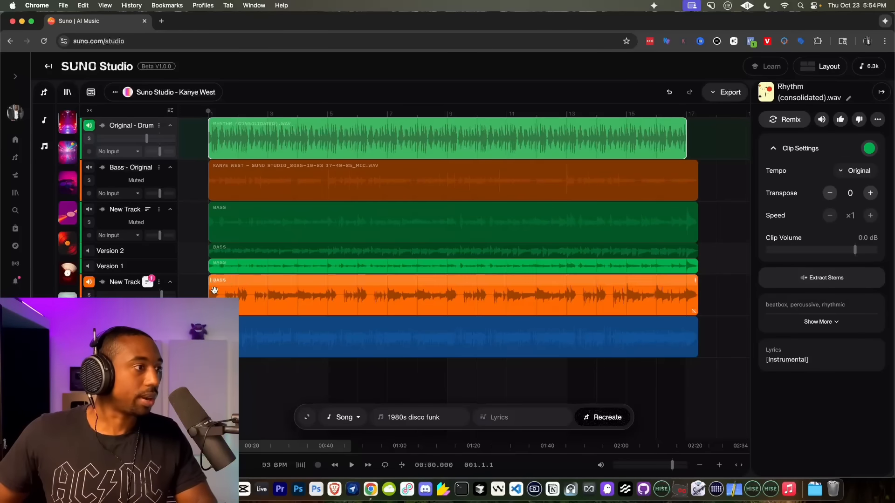
click(182, 305)
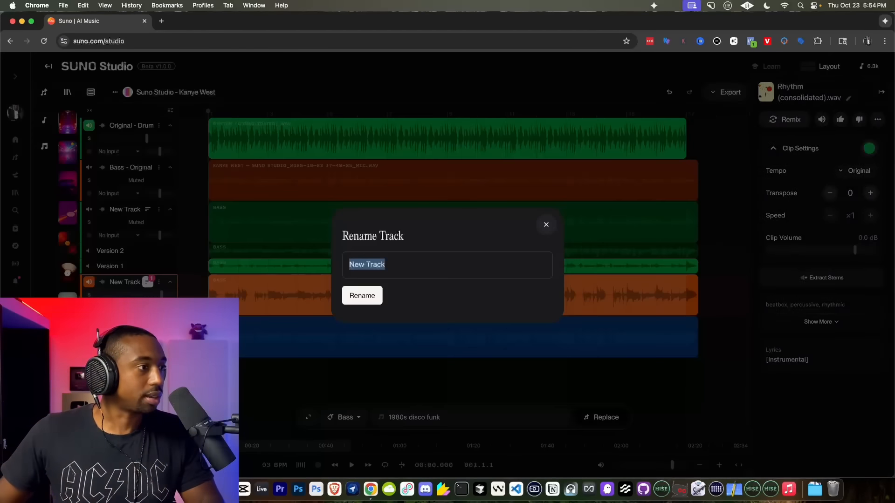
text(Bass)
key(Return)
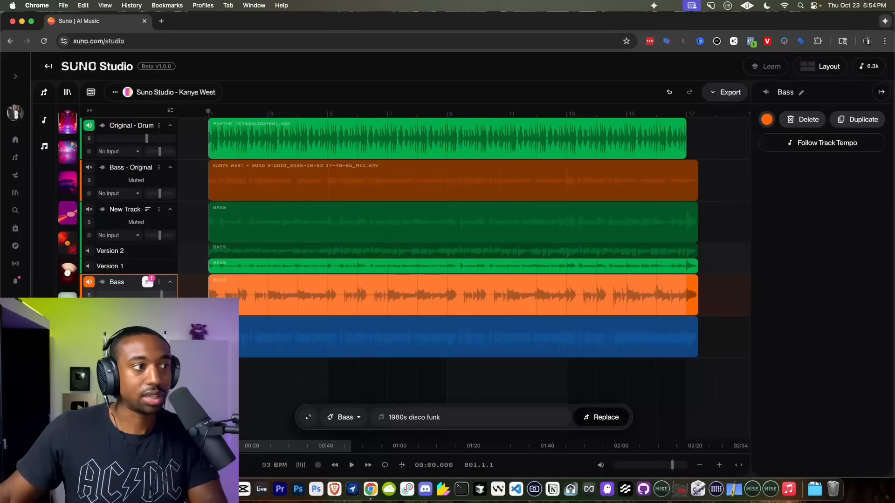
Play the start of the mix briefly and delete the muted third track together with its two take lanes
key(space)
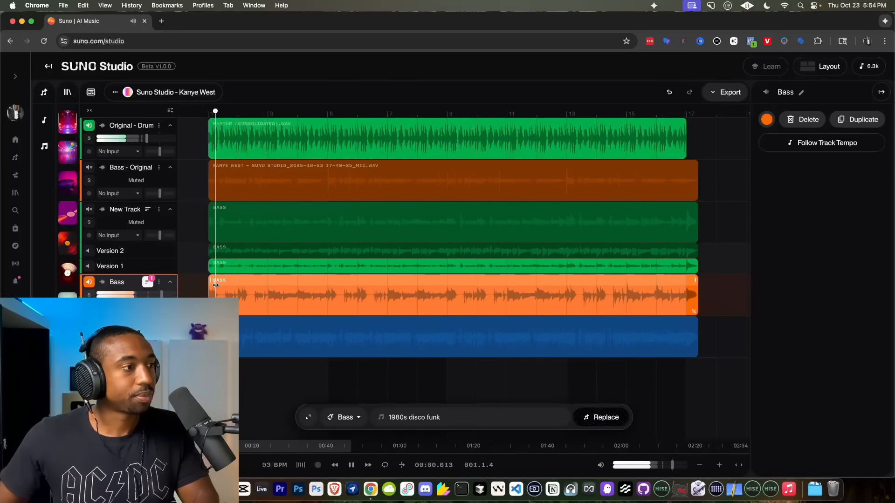
key(space)
click(159, 209)
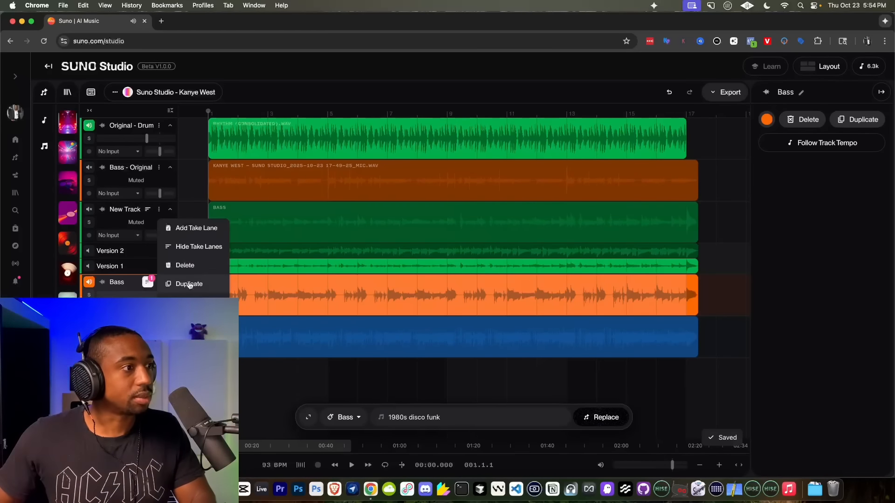
click(189, 266)
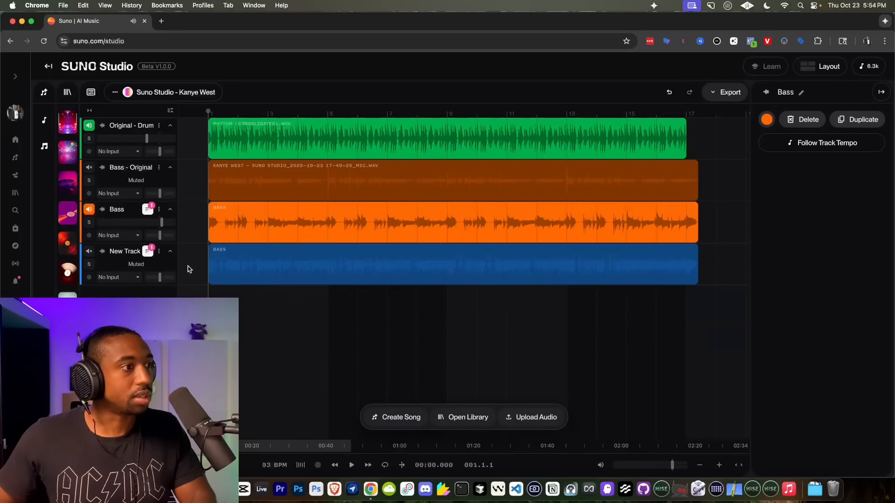
Mute the Bass track, unmute the "1980s disco funk" track, and play its clip against the drums
click(89, 210)
click(89, 251)
key(space)
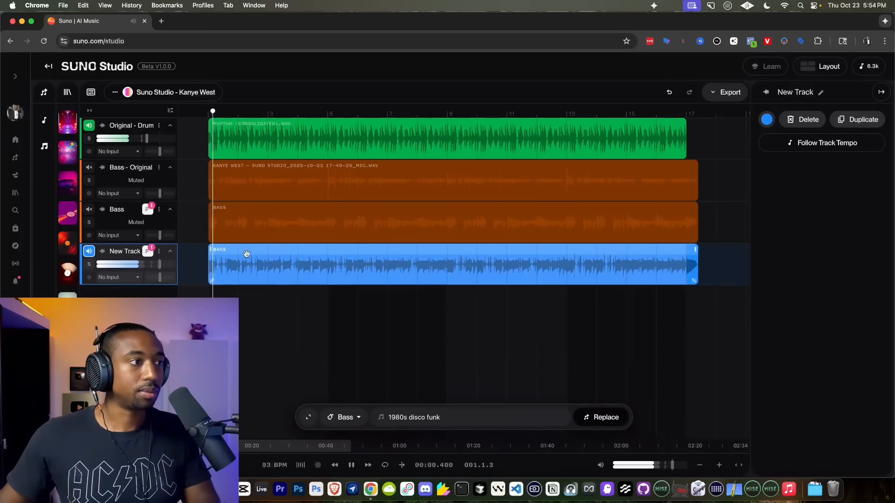
click(247, 252)
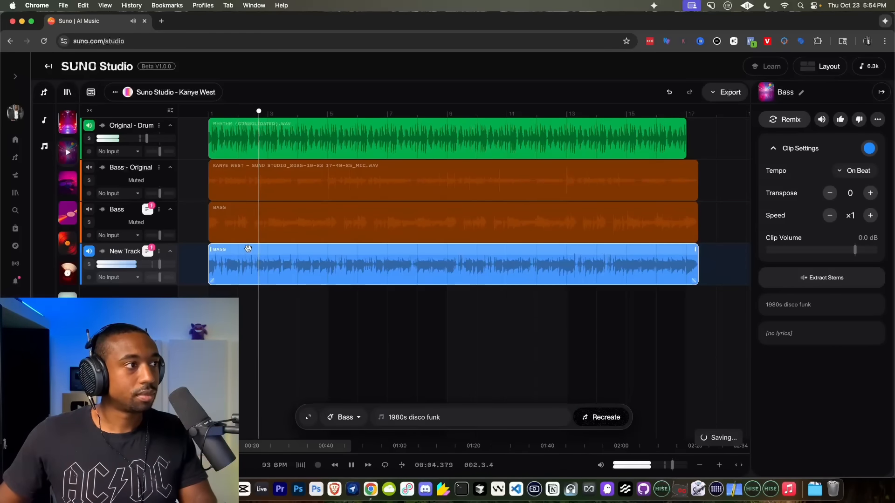
key(space)
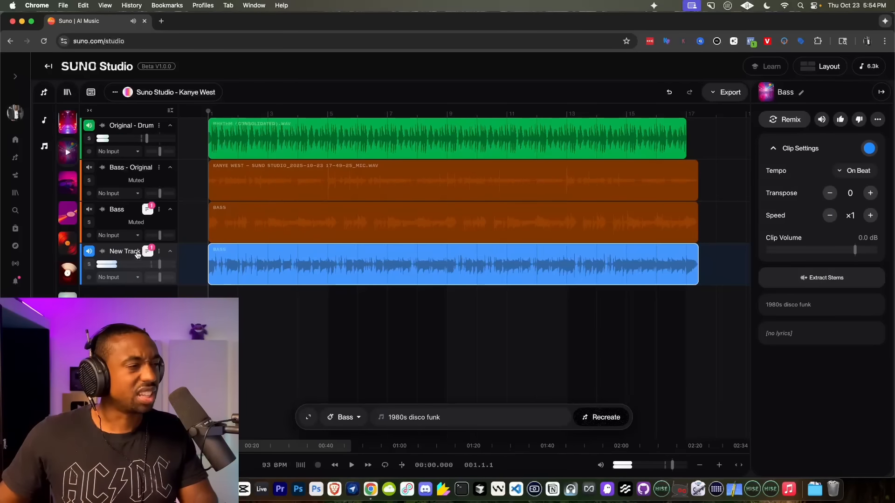
Delete the track holding the "1980s disco funk" bass clip and briefly check playback without it
click(154, 256)
click(194, 326)
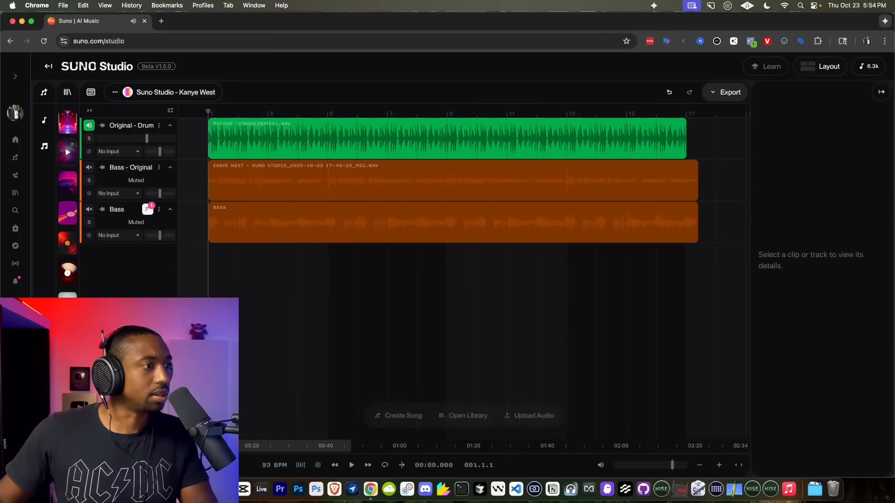
key(space)
key(space)
Unmute the Bass track and play it together with Original - Drums
click(88, 209)
click(217, 234)
key(space)
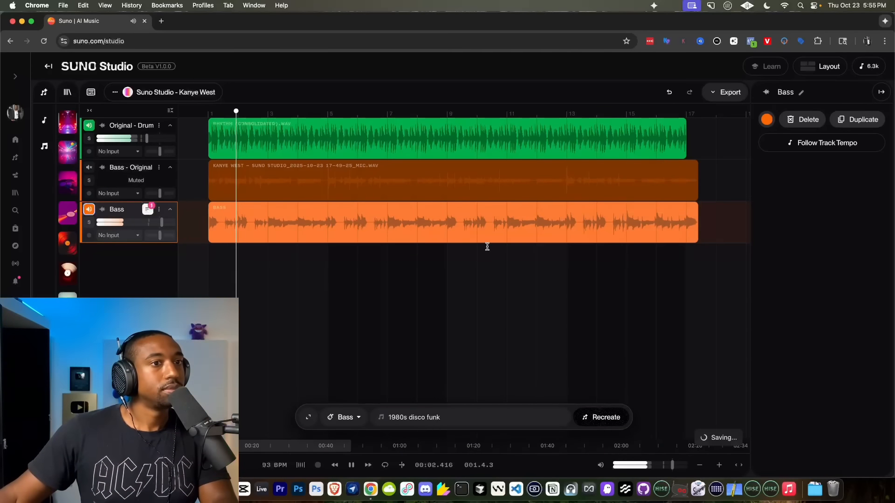
key(space)
Add a new track and generate a Drums part on it with the prompt "roland tr 808 drum machine"
click(128, 446)
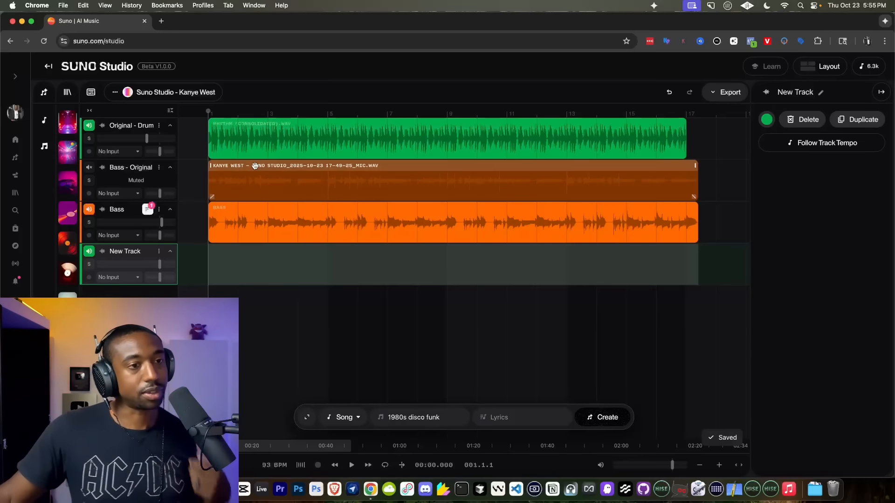
click(353, 415)
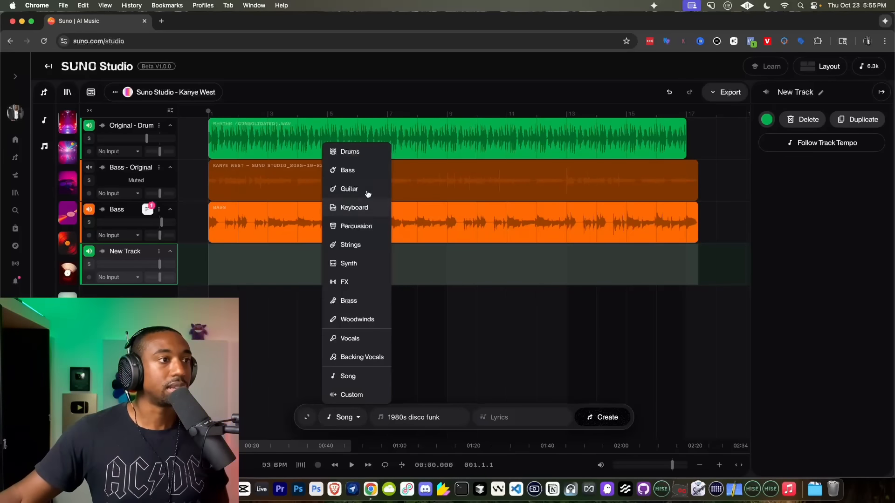
click(356, 170)
click(351, 415)
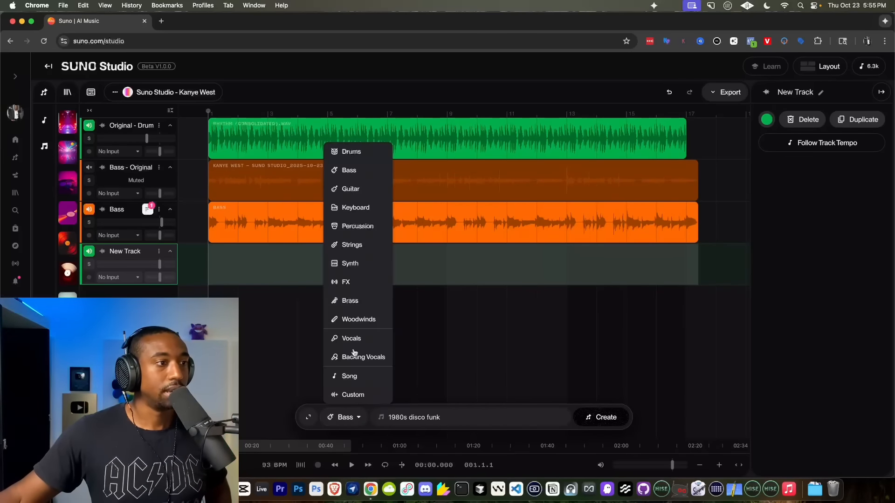
click(368, 153)
text(r)
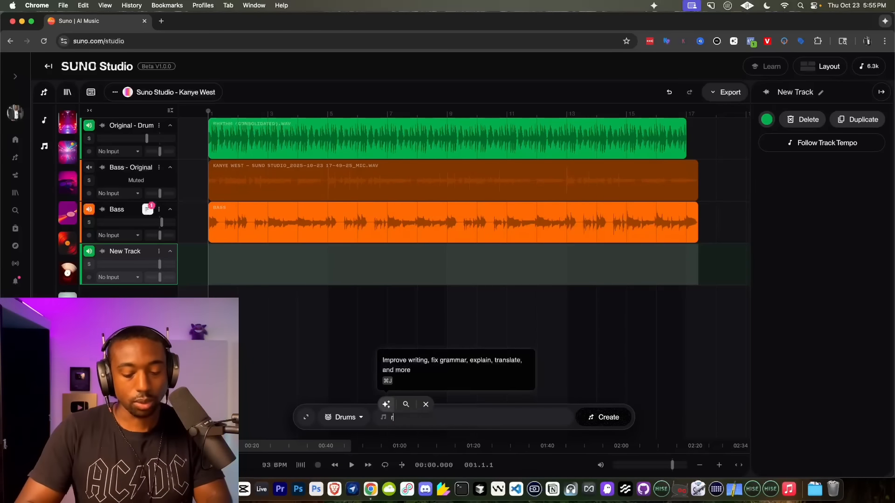
text(oland tr 808 drum machine)
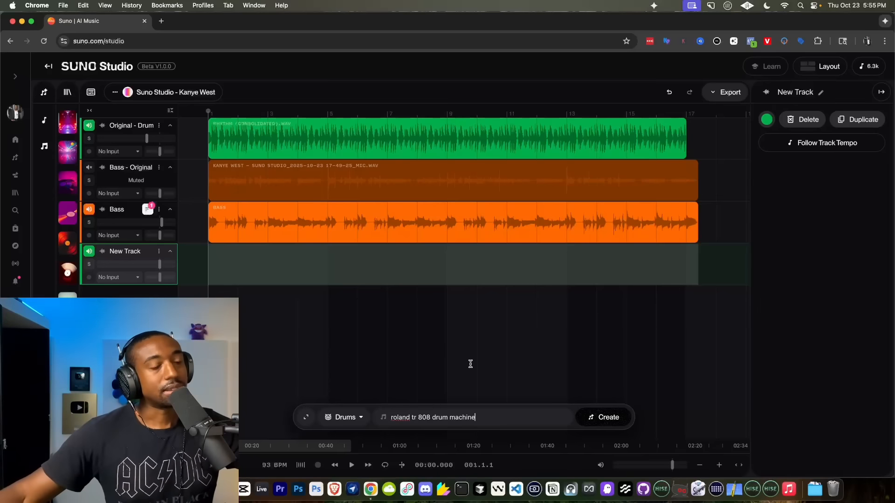
click(595, 418)
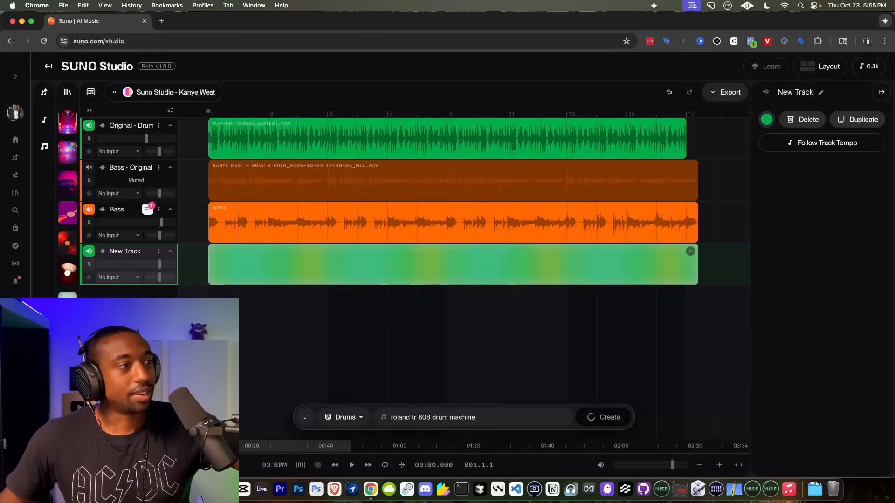
Generate a Drums part on another new track with the prompt "linn drum machine"
click(344, 417)
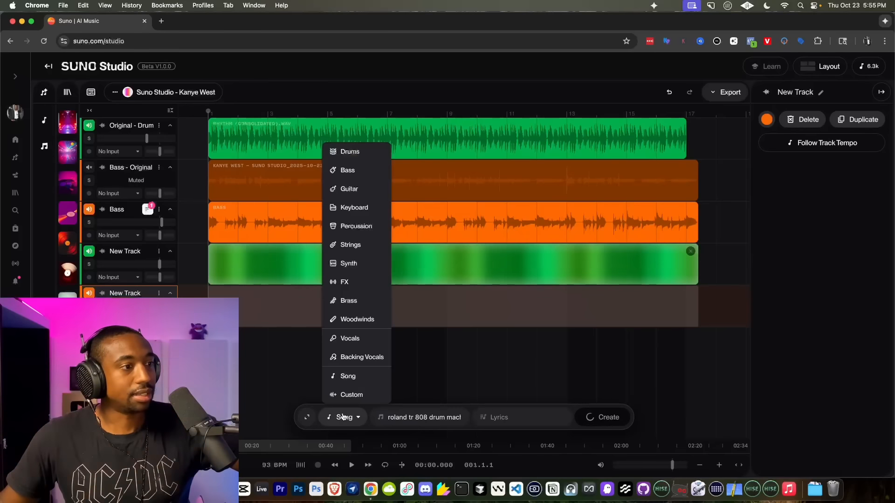
click(358, 160)
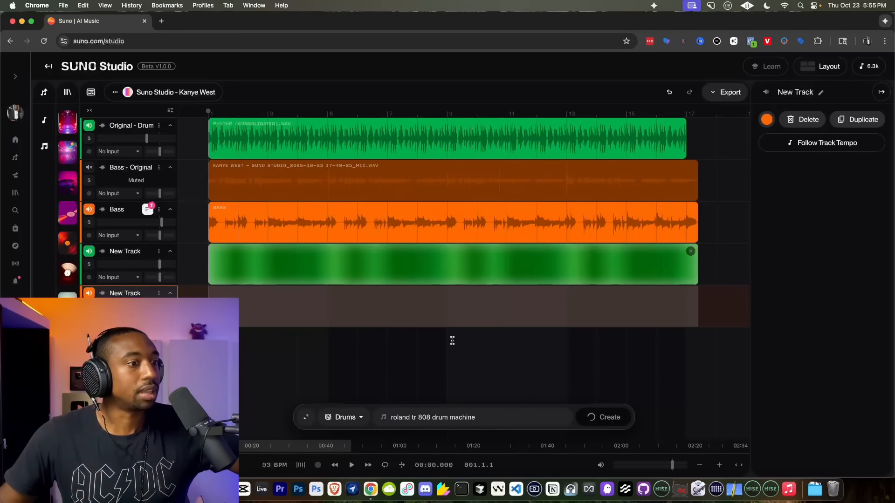
triple_click(434, 416)
text(linn drum)
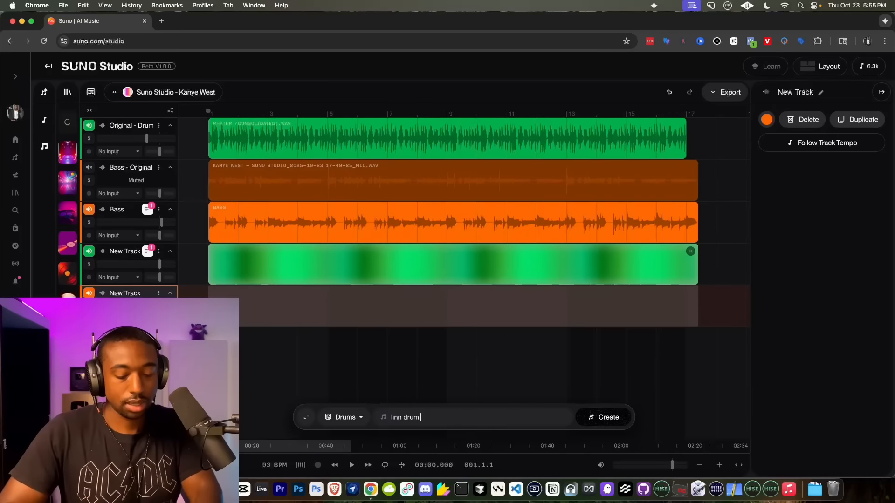
text( machine)
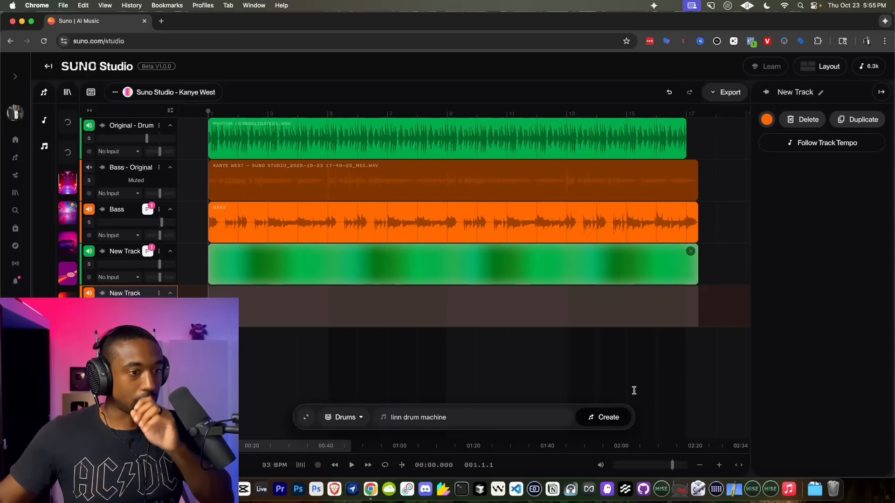
click(603, 418)
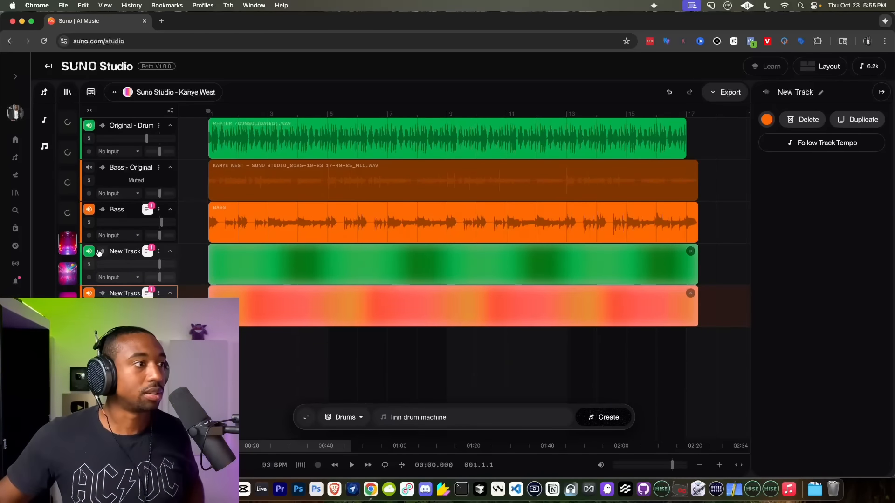
Mute the "linn drum machine" track and play the "roland tr 808 drum machine" clip with the bass and original drums
click(89, 252)
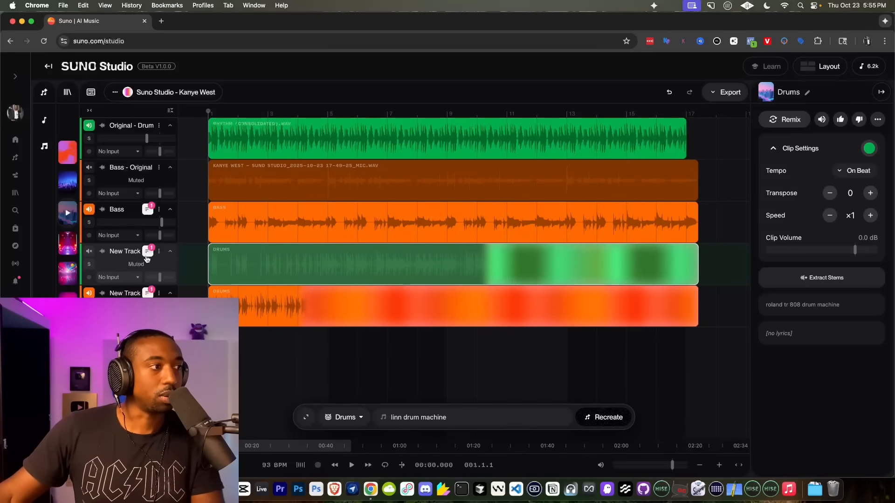
click(89, 252)
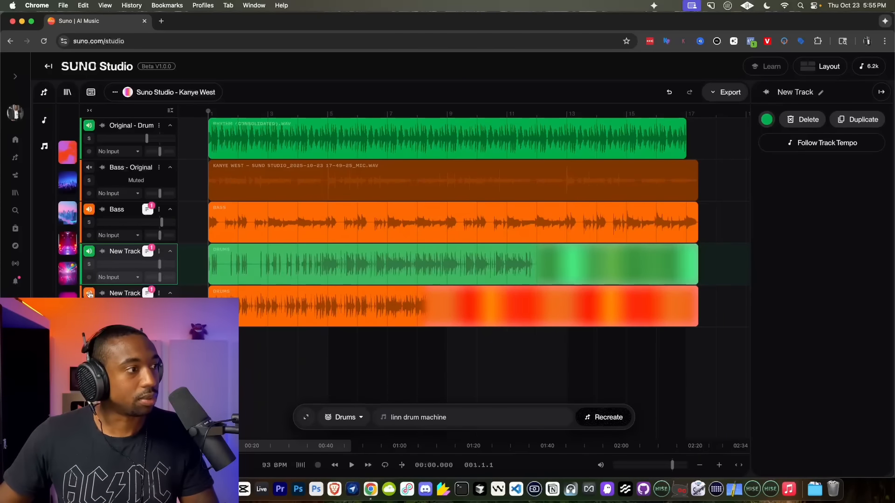
click(89, 295)
key(space)
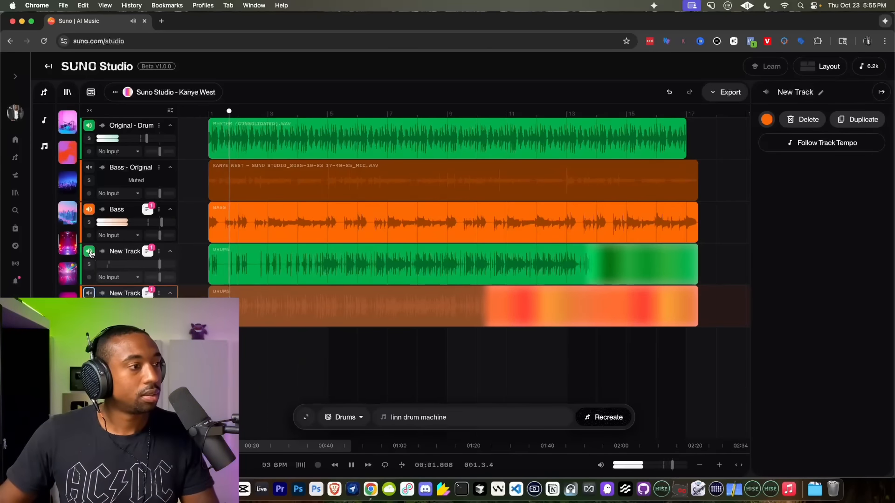
click(260, 262)
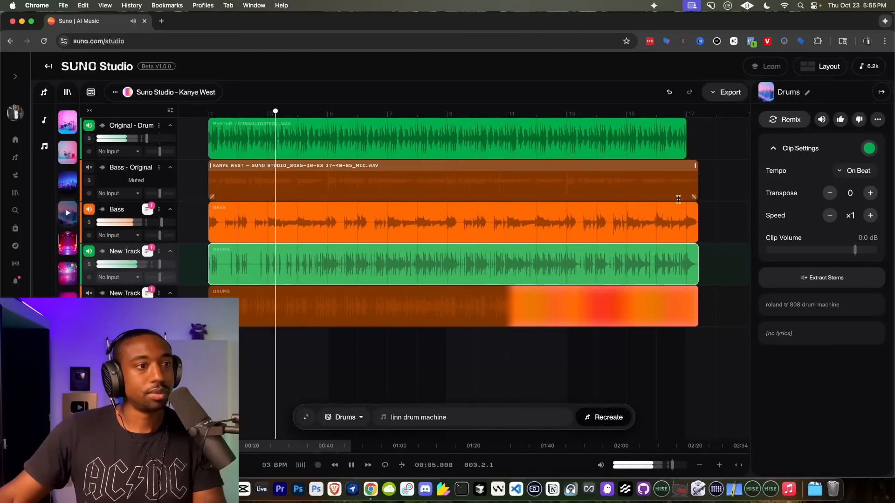
click(410, 250)
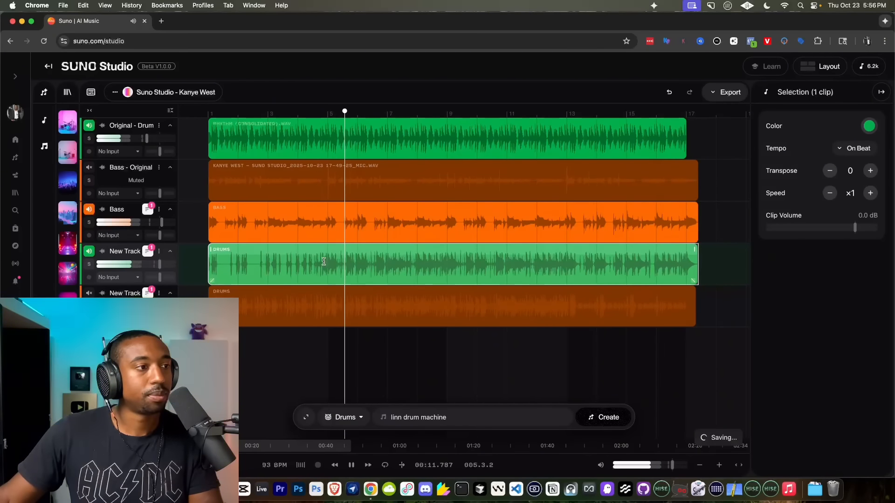
key(space)
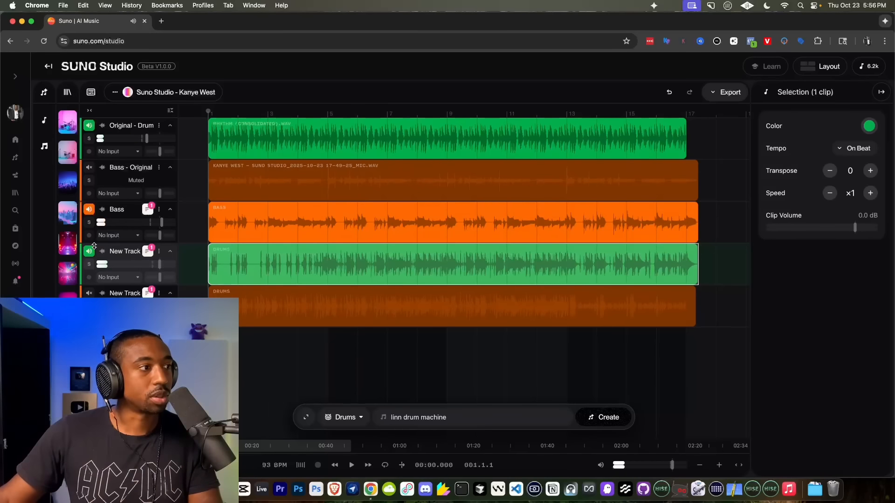
Mute the 808 drums track, play the mix with the "linn drum machine" track unmuted, and mute that track again
click(89, 251)
click(88, 293)
key(space)
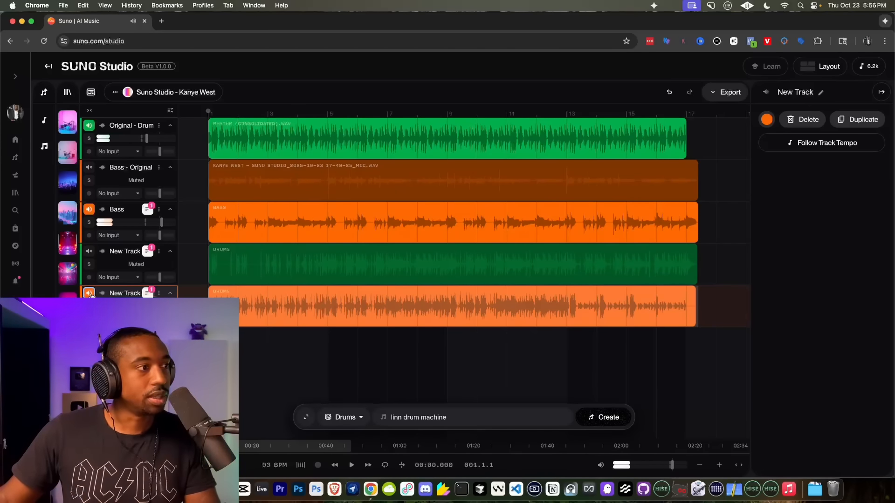
click(89, 294)
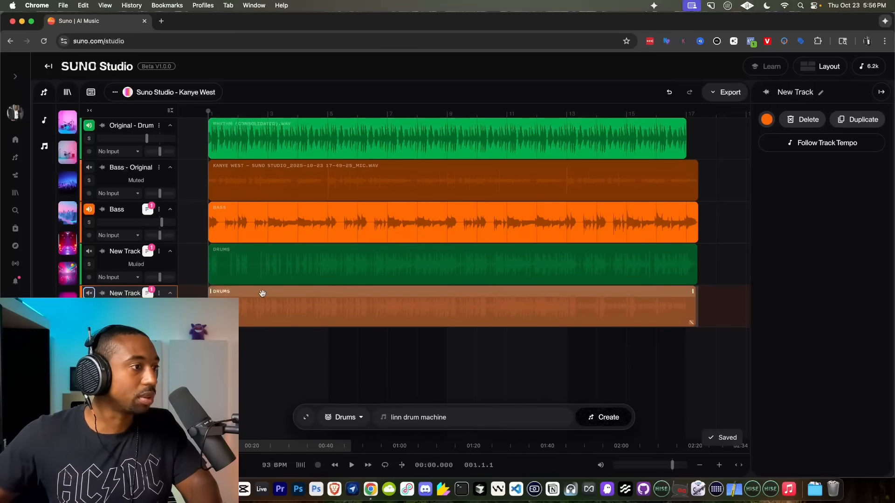
Delete the two muted tracks holding the generated 808 and Linn drum parts
click(159, 251)
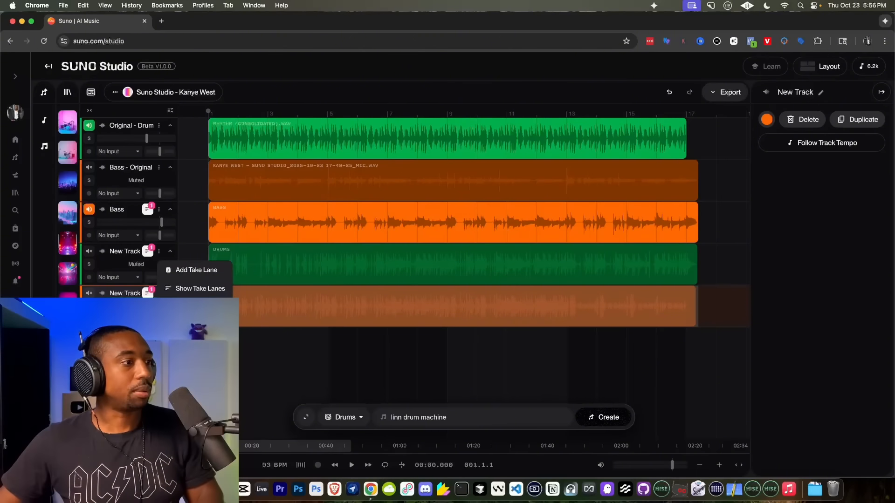
click(188, 326)
click(159, 251)
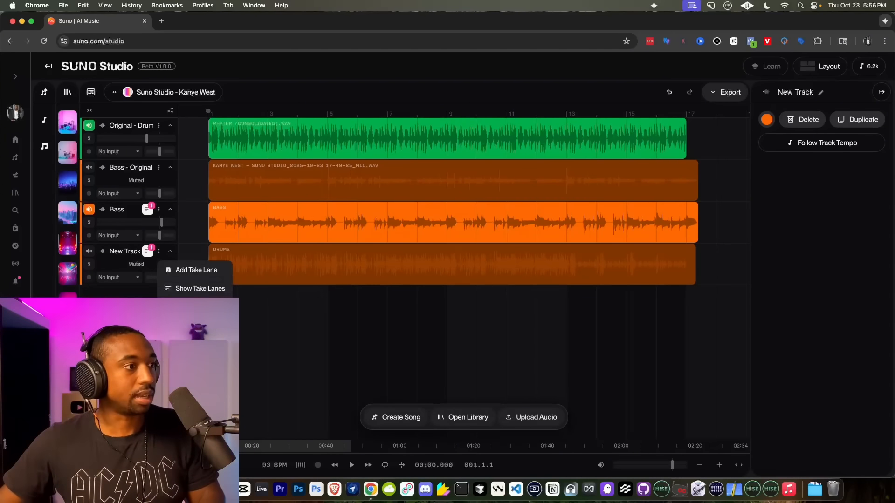
click(189, 326)
Generate a Backing Vocals part on a new track with the prompt "R&B female harmonies"
click(396, 417)
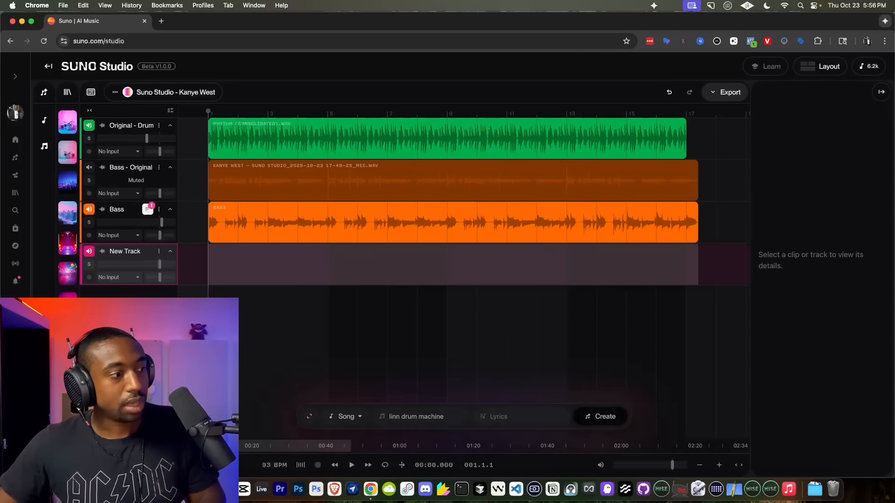
click(344, 417)
click(358, 355)
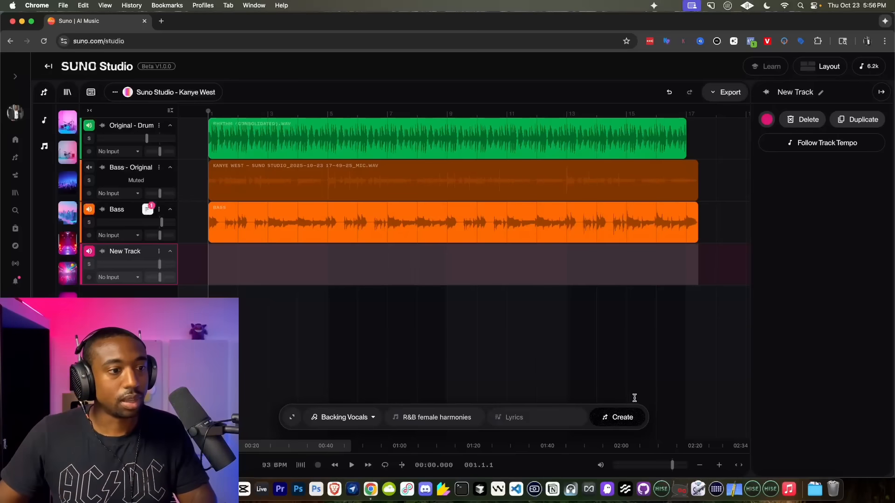
click(618, 418)
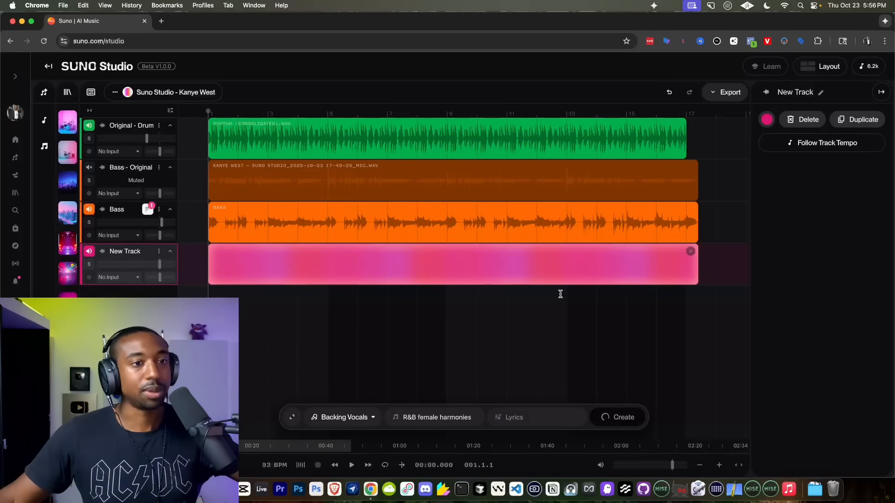
Generate a Woodwinds part on another new track with the prompt "R&B flute"
click(328, 416)
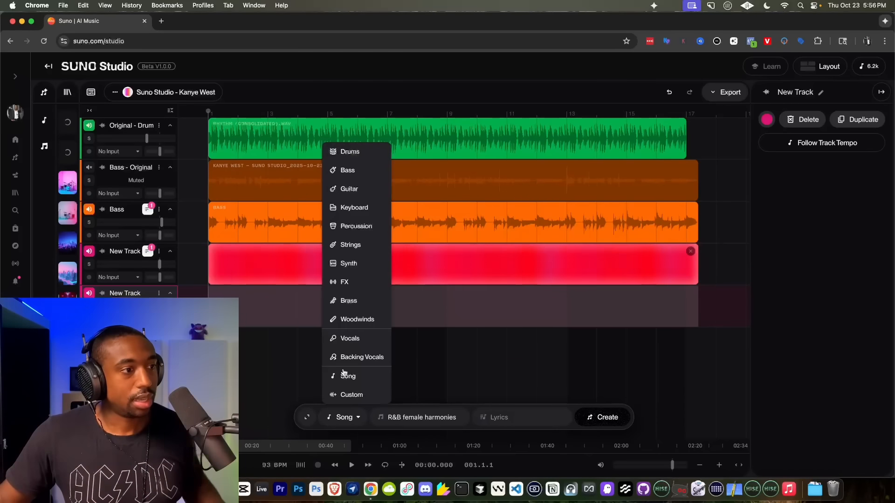
click(351, 317)
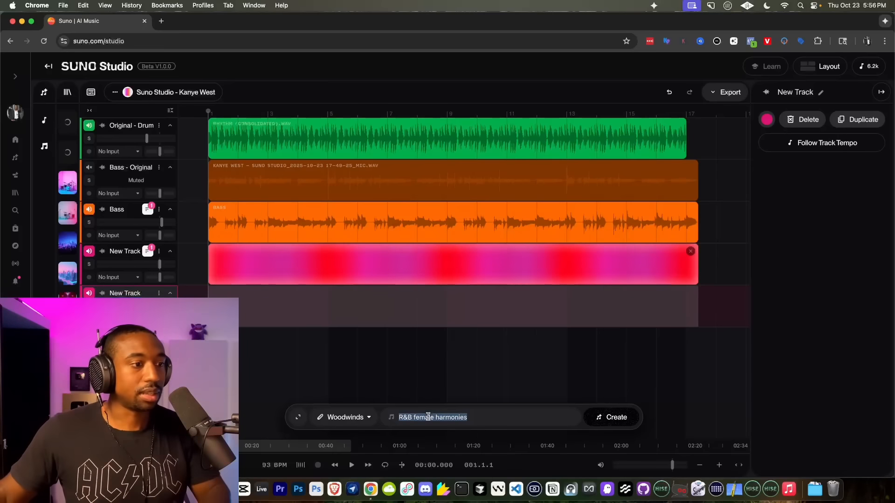
text(R&B flute)
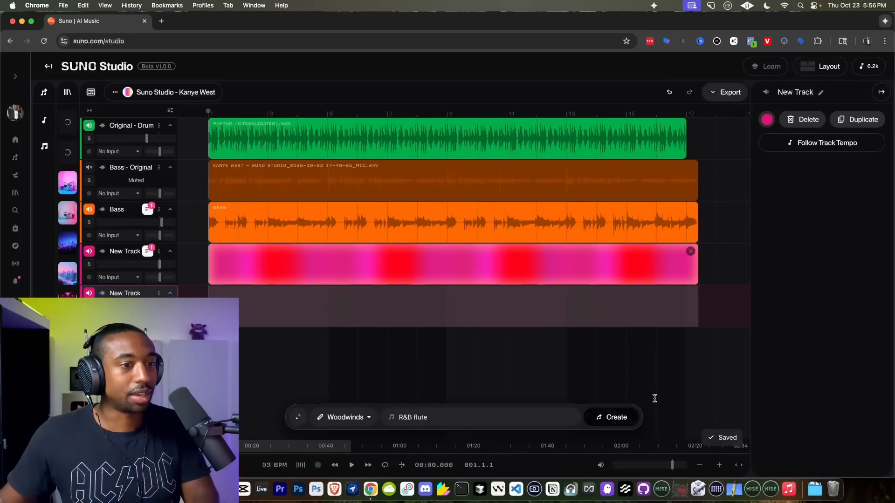
click(604, 418)
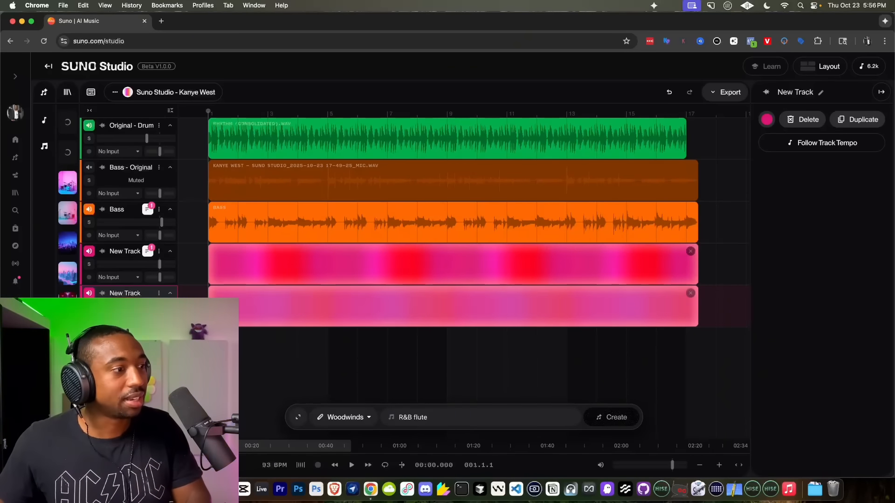
Generate a Guitar part on another new track with the prompt "R&B guitar licks, hammer ons"
click(345, 417)
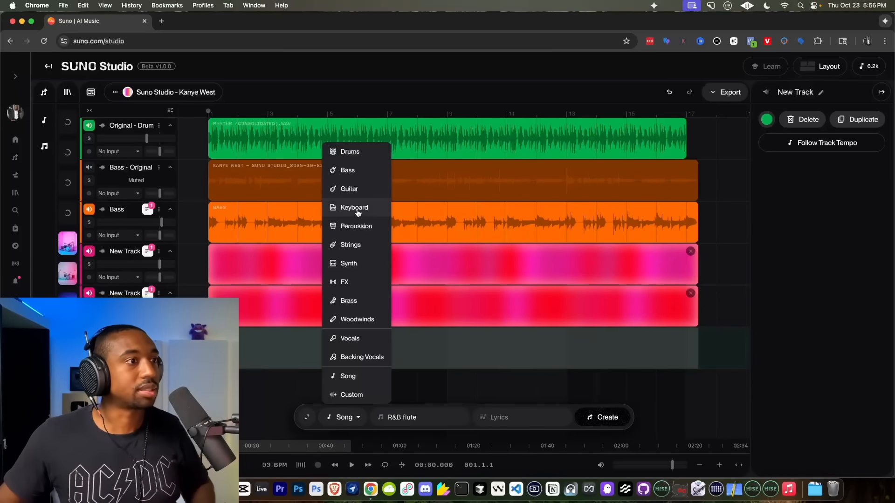
click(354, 189)
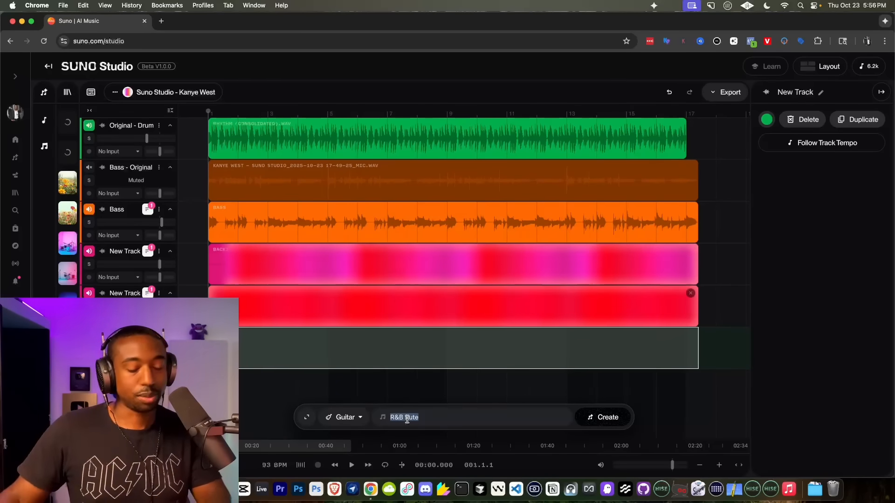
text(R&B guitar)
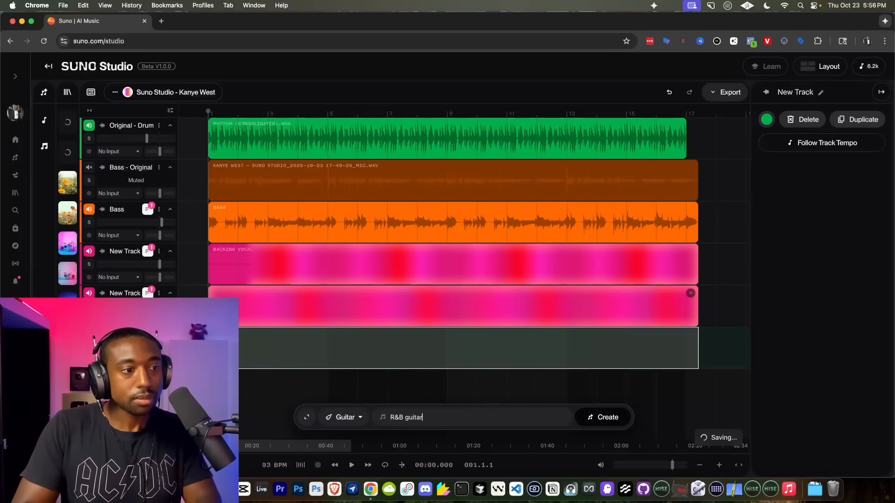
text( lick)
key(BackSpace)
key(BackSpace)
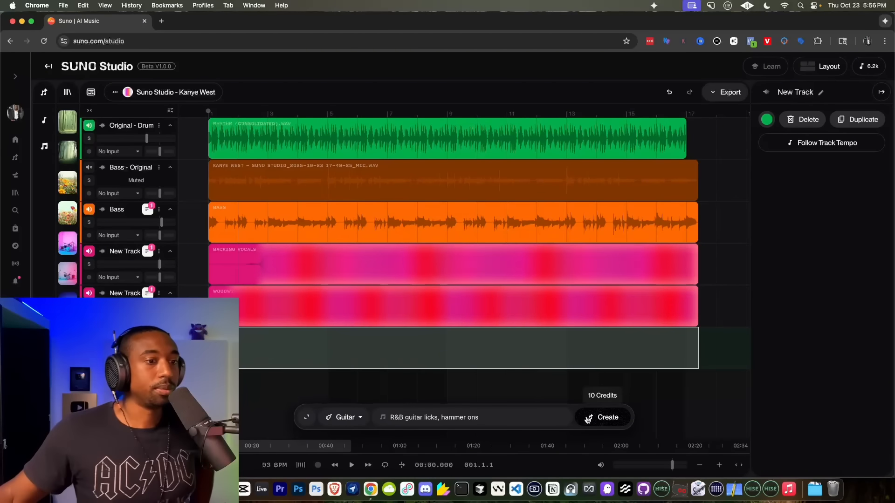
click(588, 418)
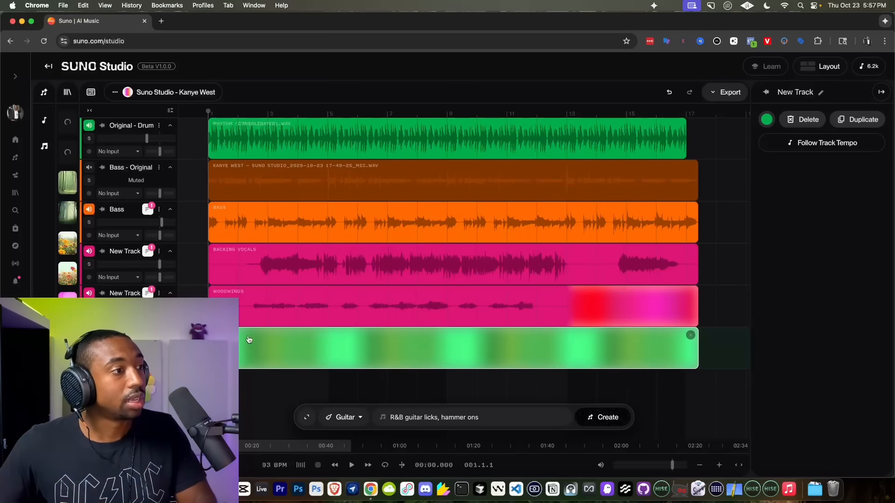
Mute the woodwinds and guitar tracks and lower the backing vocals track's volume while playing the mix
click(88, 294)
click(88, 336)
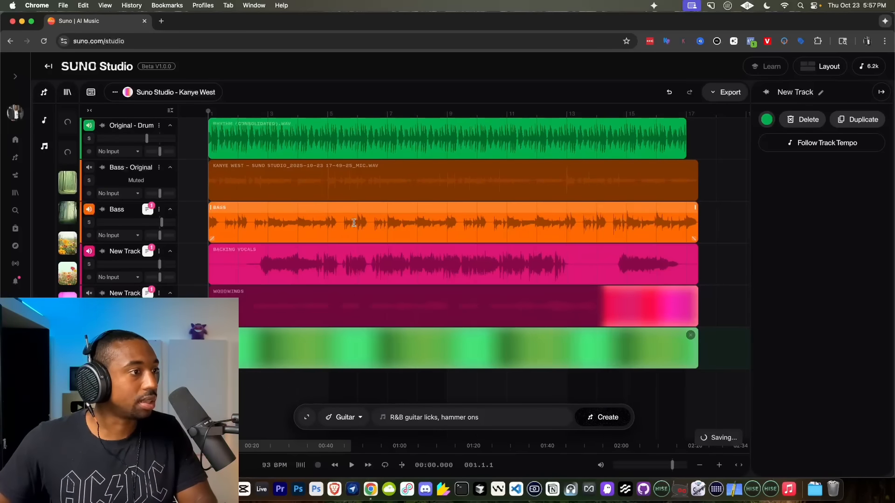
key(space)
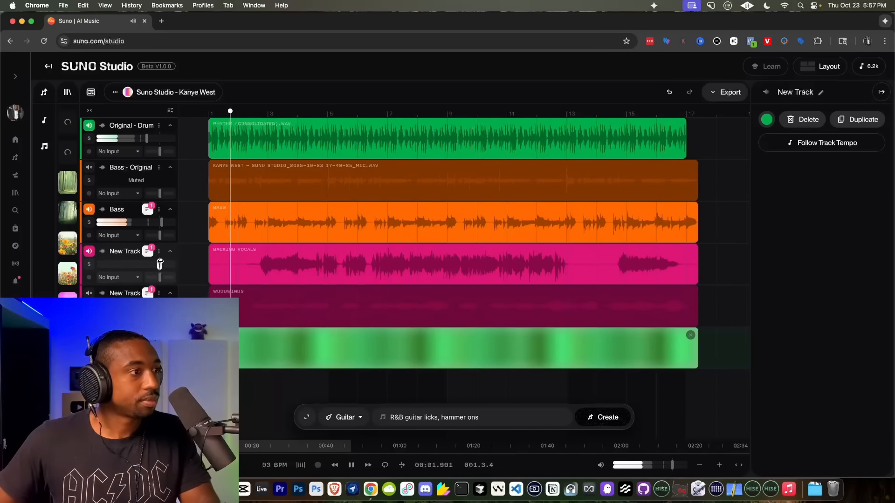
drag(160, 264, 149, 264)
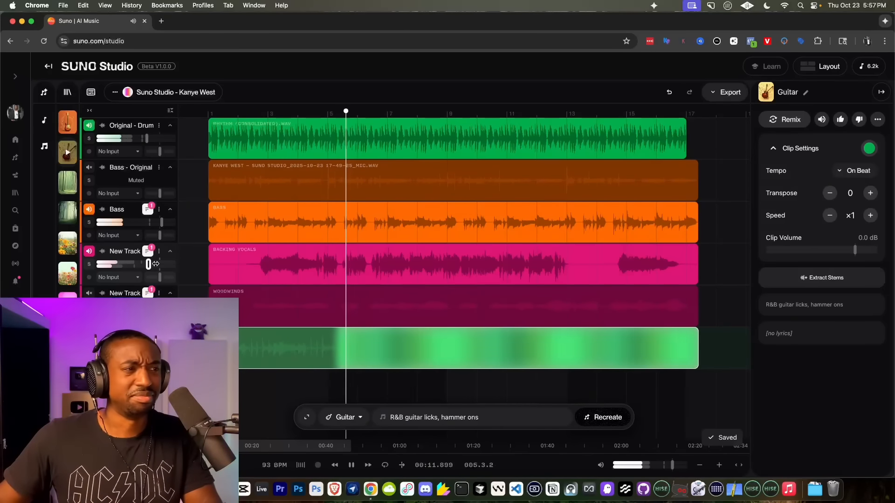
mouse_move(149, 264)
drag(148, 264, 147, 264)
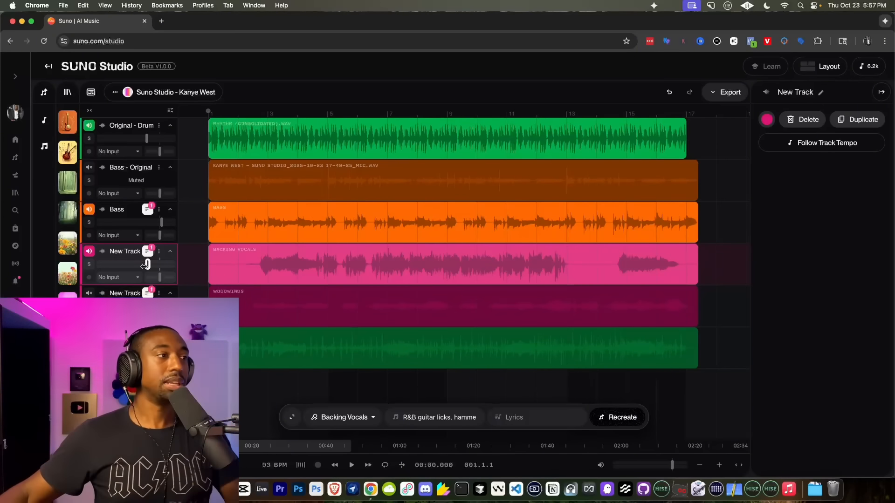
Rename the backing vocals track as "Vocals"
click(159, 251)
click(191, 308)
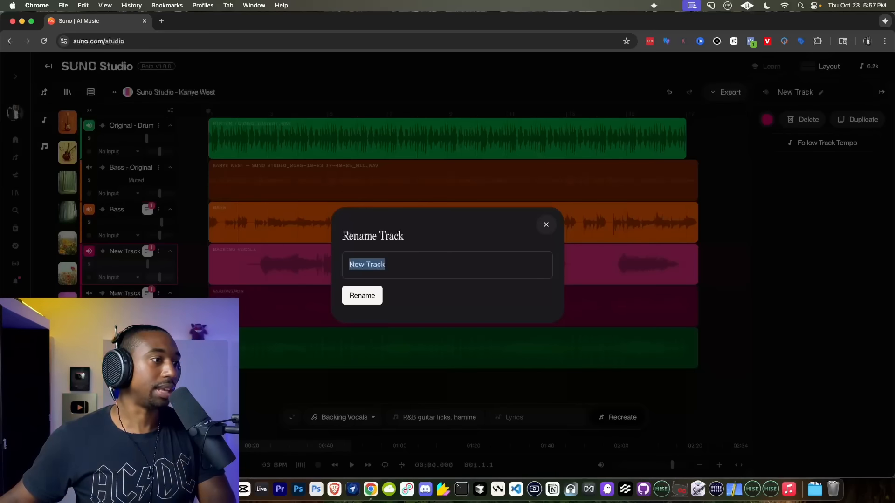
text(Vocals)
key(Return)
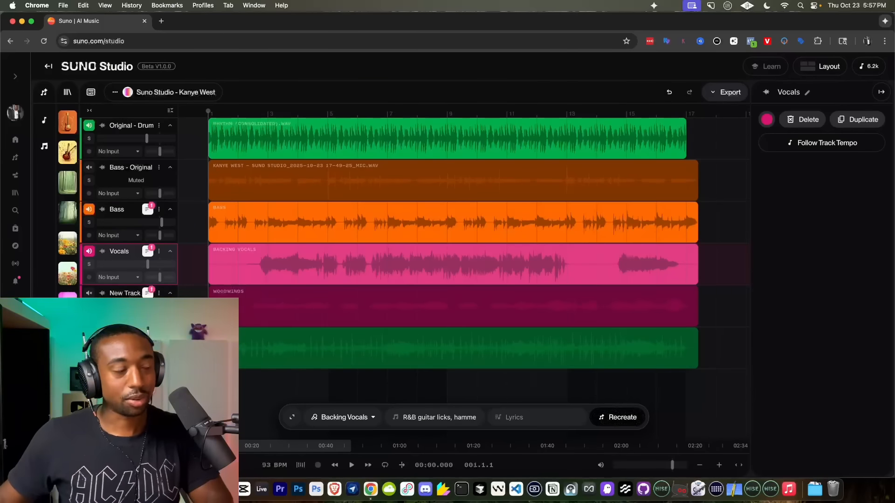
Unmute the woodwinds track during playback and rename it "Flute"
click(91, 293)
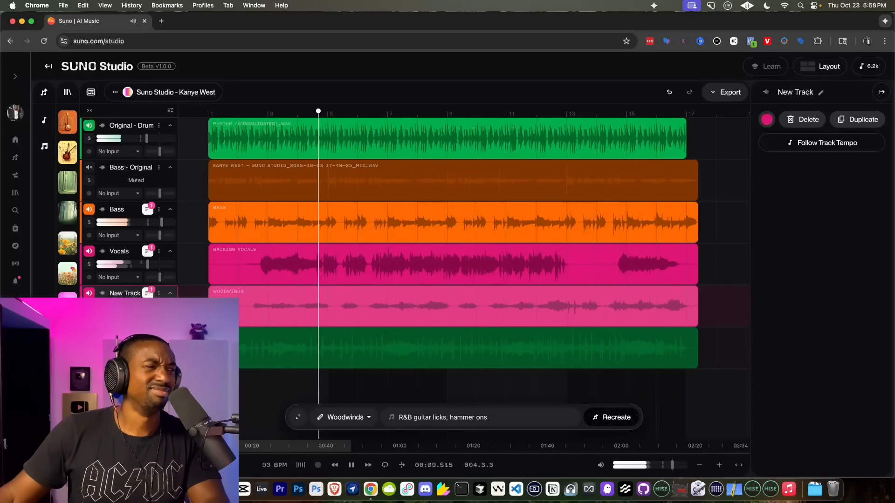
double_click(124, 293)
text(Fl)
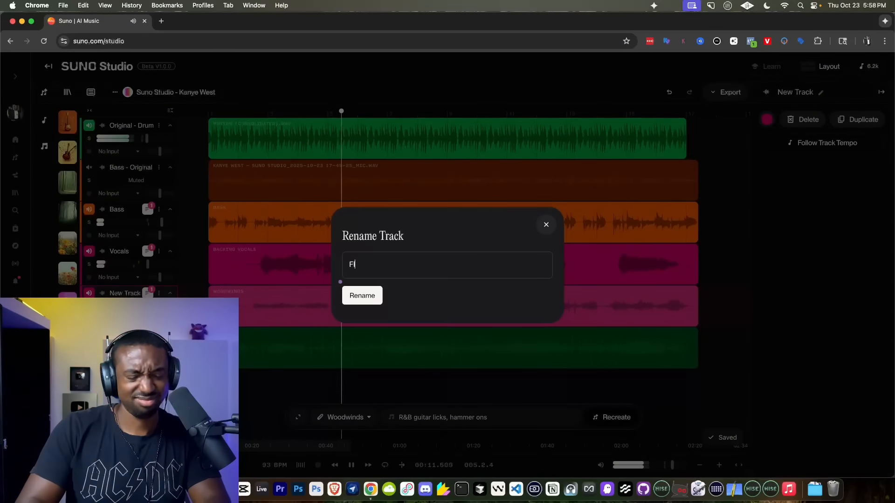
text(ute)
key(Return)
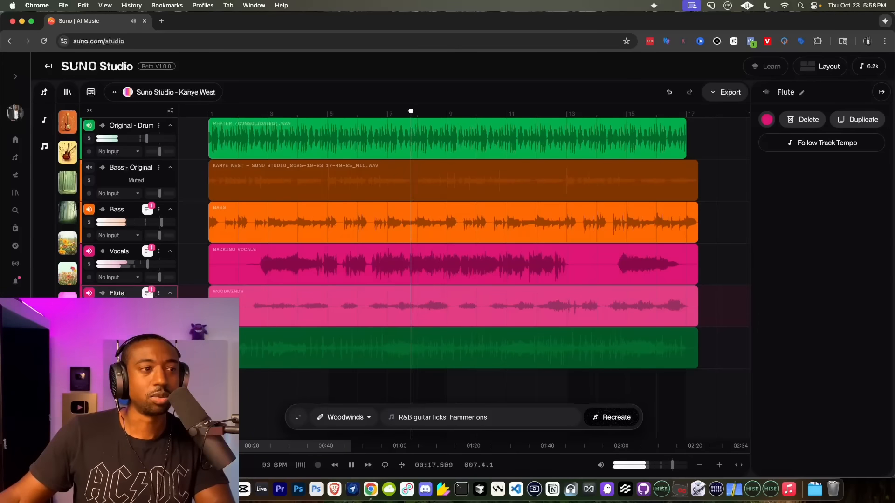
Bring the guitar track into the playing mix at a lower volume and rename it "Guitar Rhyhtm"
click(89, 335)
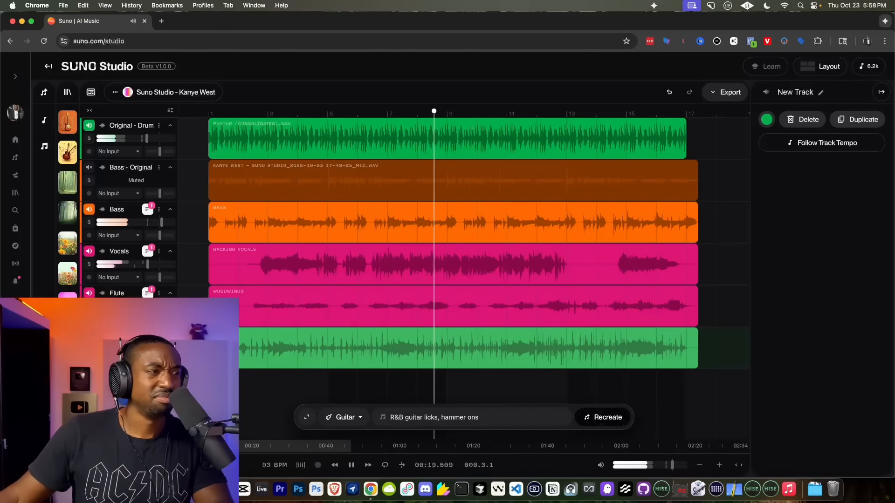
drag(160, 348, 146, 348)
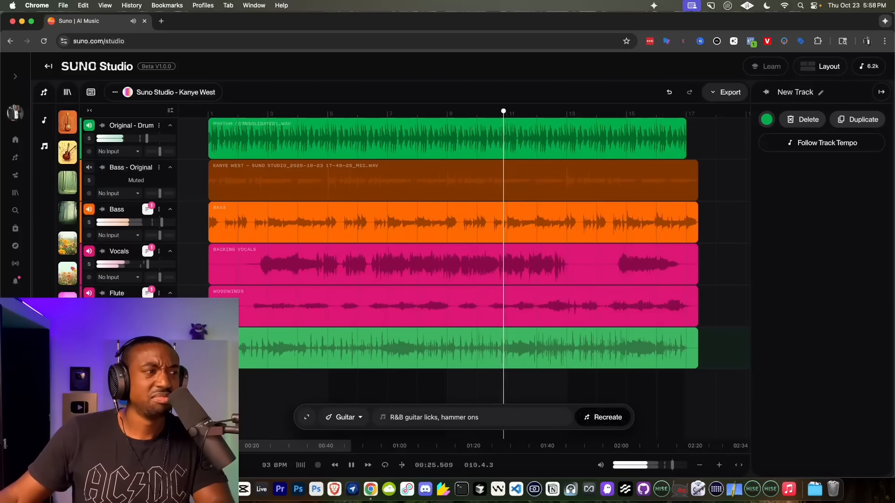
double_click(122, 335)
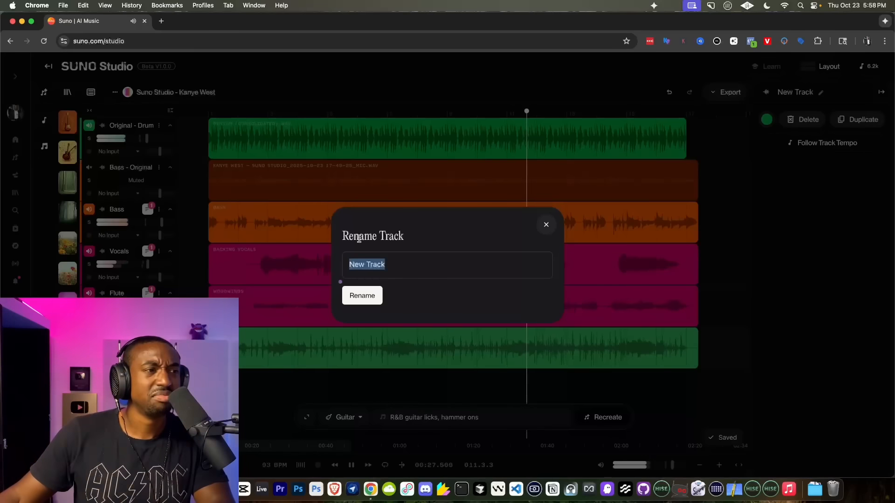
text(Guitar R)
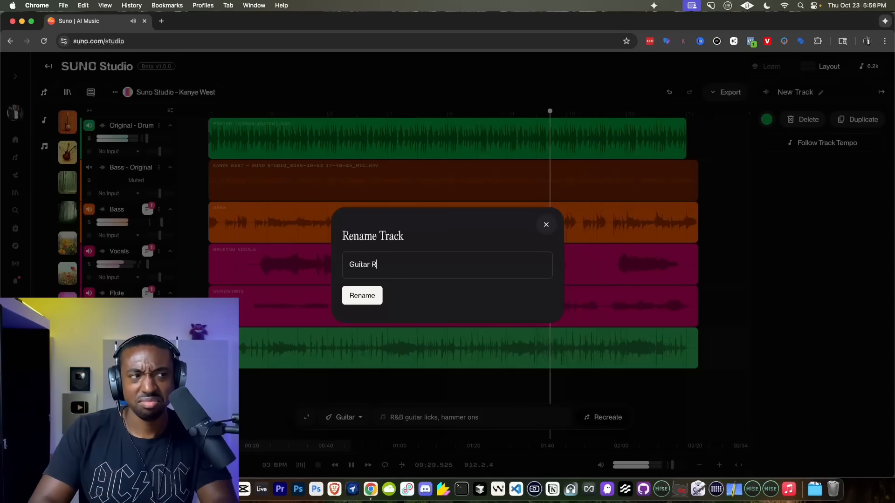
text(ht)
key(BackSpace)
key(BackSpace)
text(thm)
key(Return)
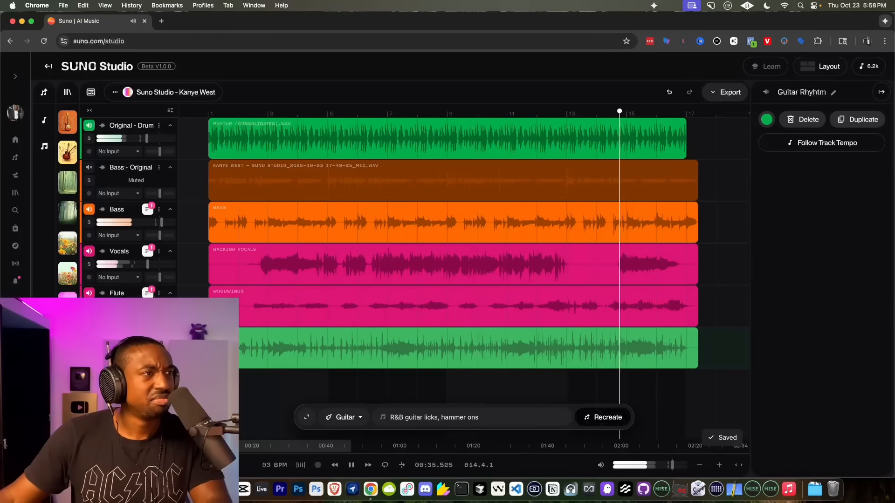
key(space)
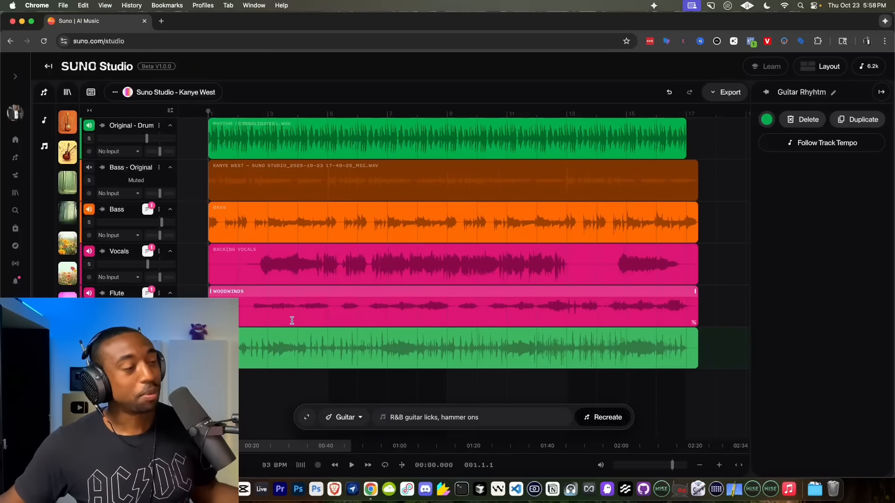
Export the project as Multitrack and return the playhead to the start
click(724, 95)
click(690, 151)
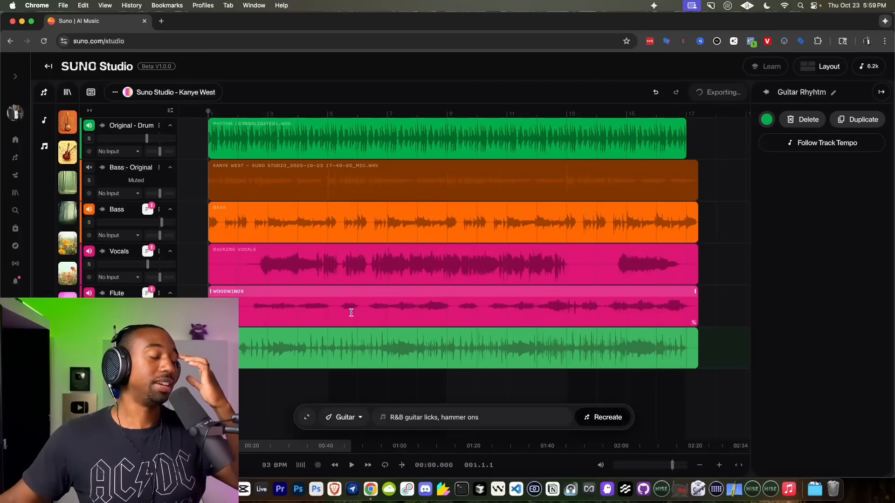
click(334, 465)
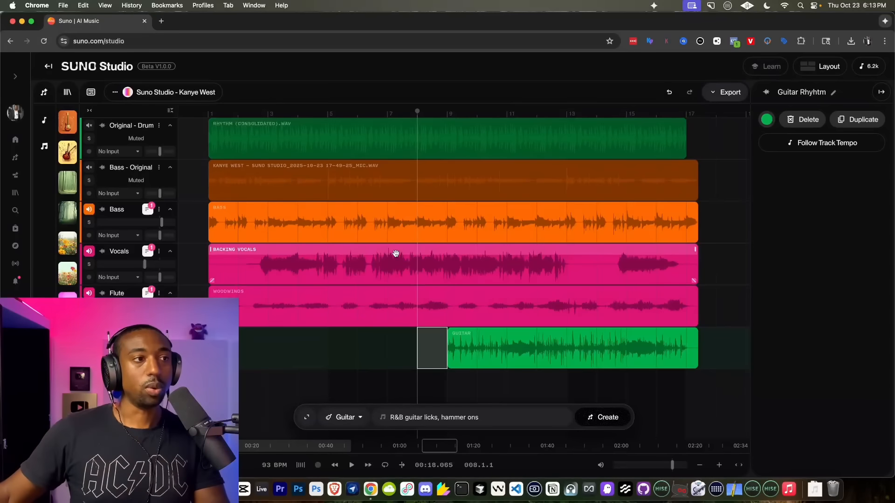
Look over the available export options and close them without exporting
click(715, 96)
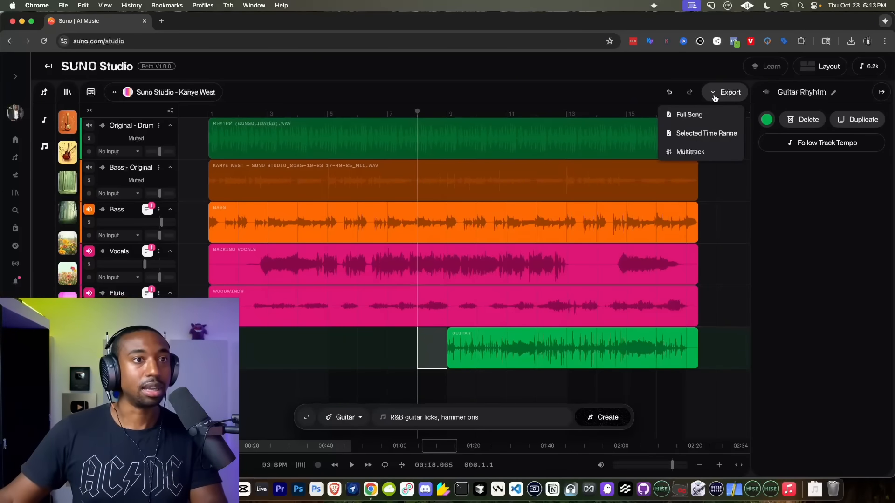
click(767, 215)
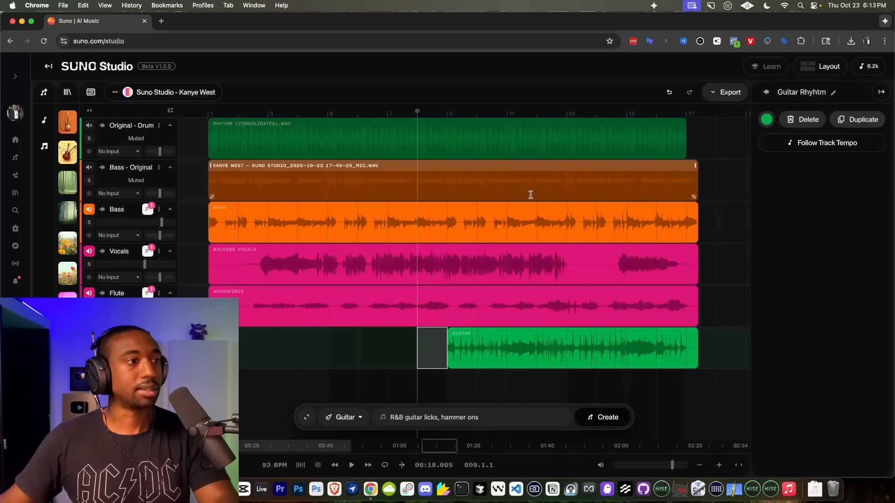
Select the generated Bass clip and open the Tempo options in its clip settings
click(480, 207)
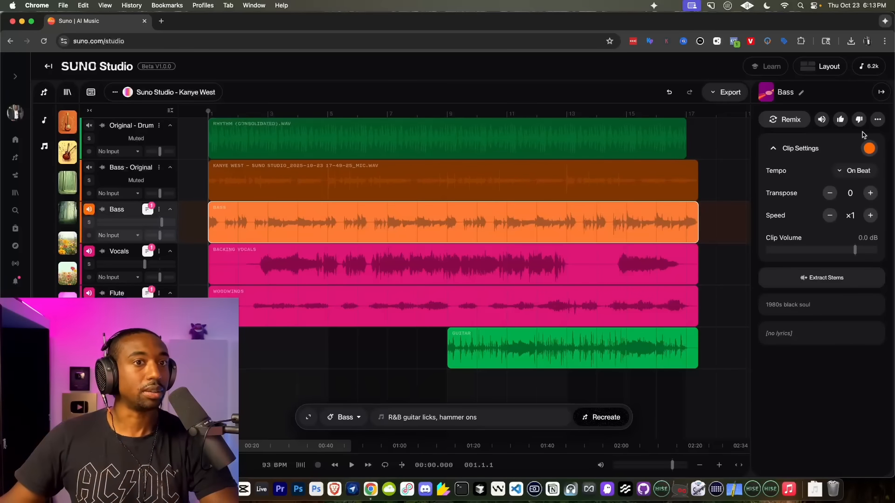
click(848, 175)
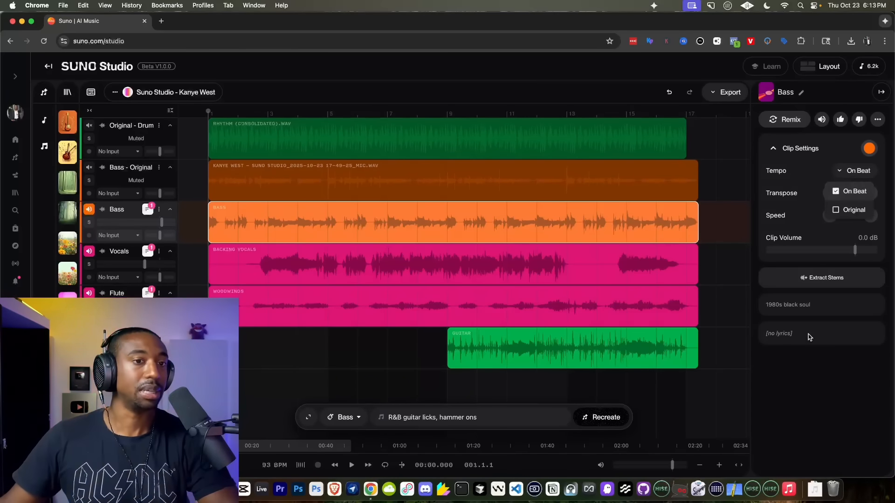
Close the clip's Tempo options and switch to Logic Pro, selecting the four imported stem regions
click(810, 373)
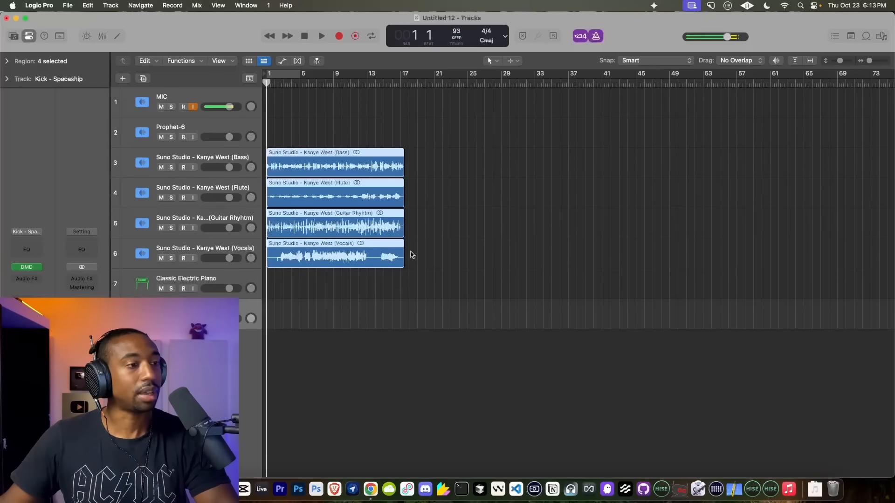
drag(434, 272, 295, 151)
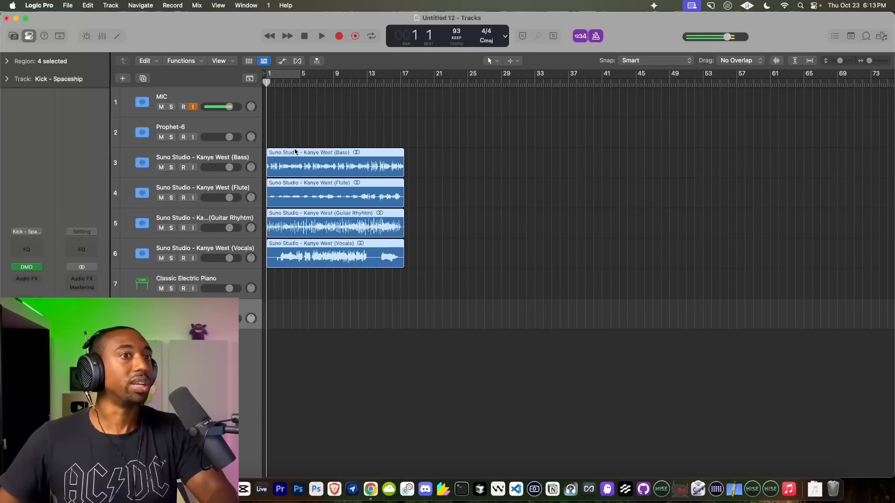
drag(429, 120, 285, 286)
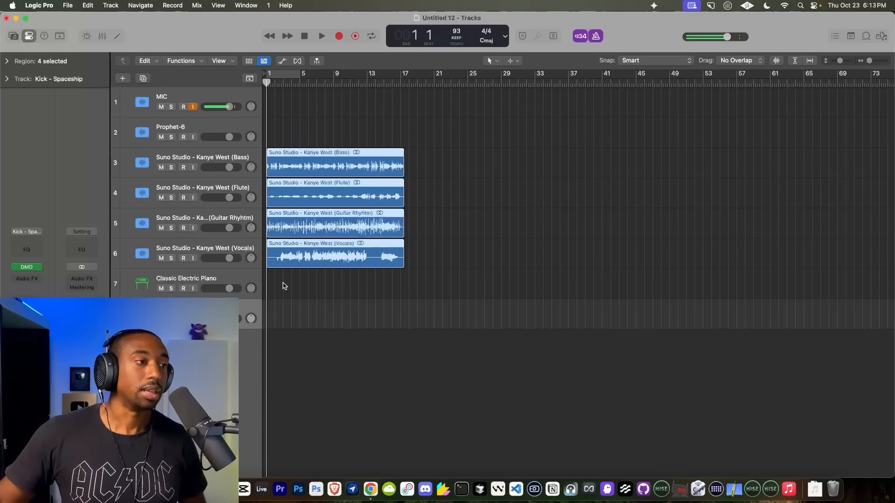
Enable Flex editing on the Bass, Flute, Guitar Rhyhtm and Vocals tracks
click(298, 61)
click(205, 179)
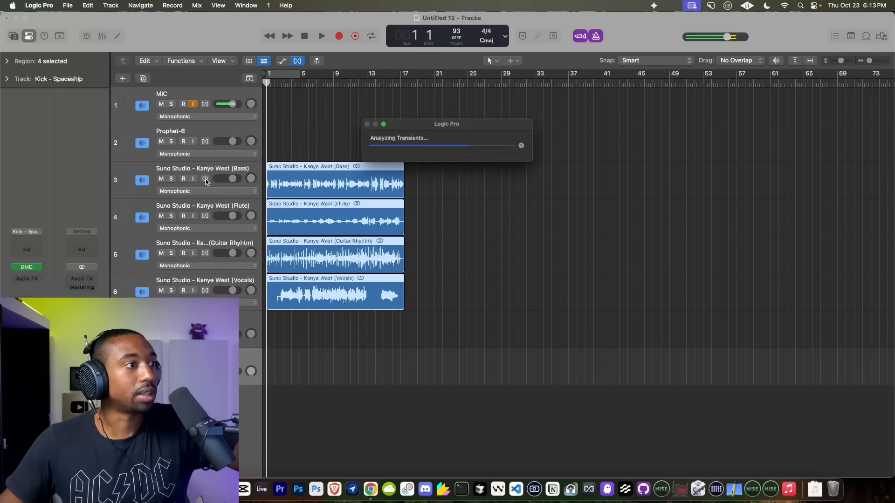
click(207, 213)
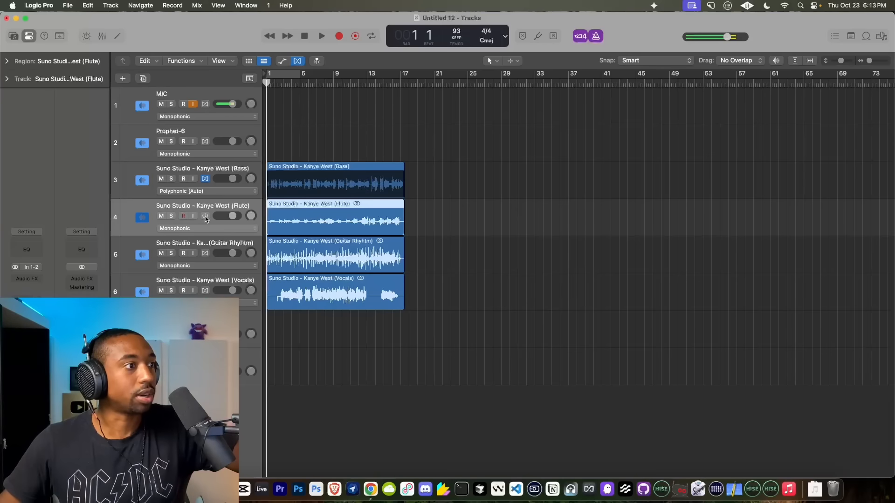
click(205, 216)
click(205, 253)
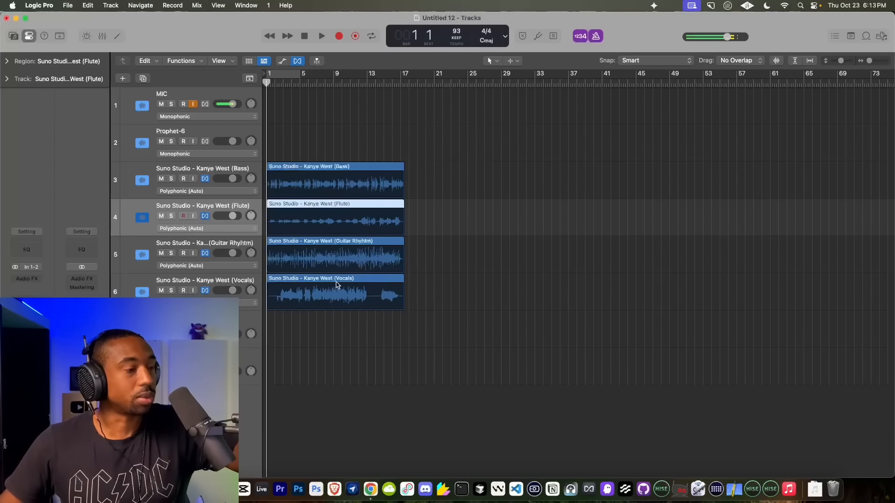
Quantize all four stem regions to 1/32 Note in the region parameters
drag(477, 315, 290, 140)
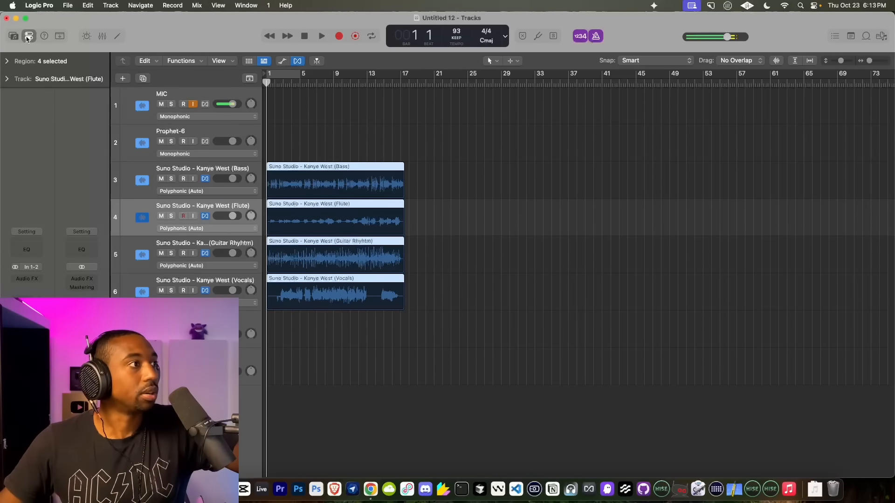
click(8, 61)
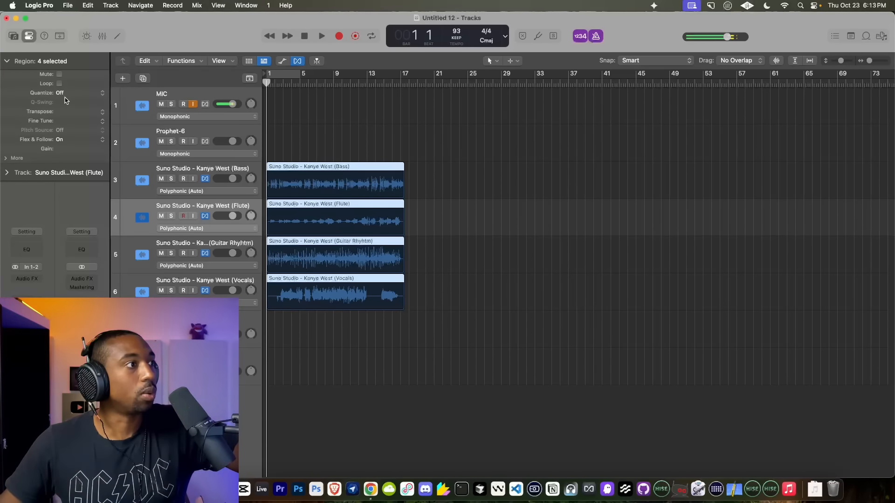
click(66, 93)
click(83, 157)
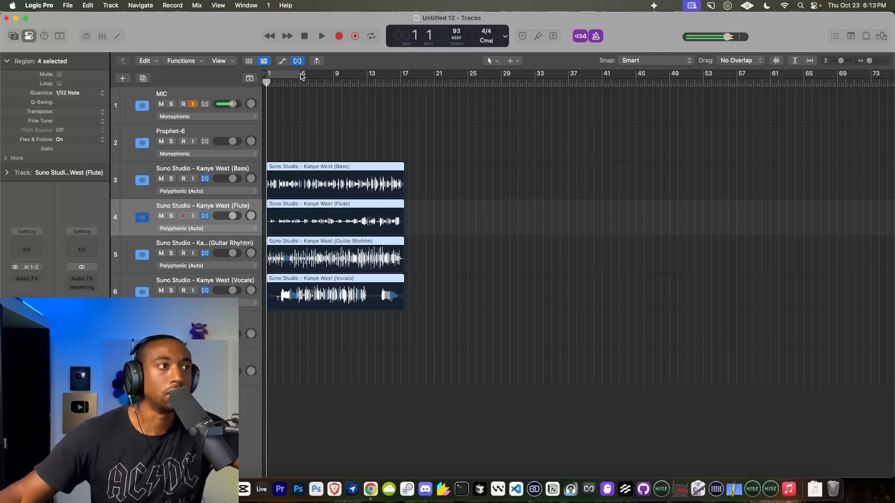
Set the cycle range to bars 1 to 17 and play the stems against the metronome from the start
drag(299, 74, 409, 72)
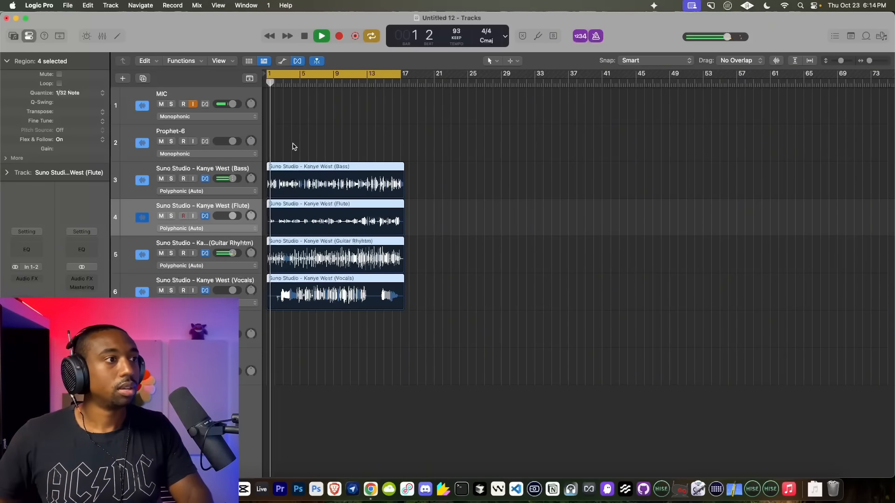
scroll(293, 147, up, 10)
key(space)
scroll(293, 147, down, 5)
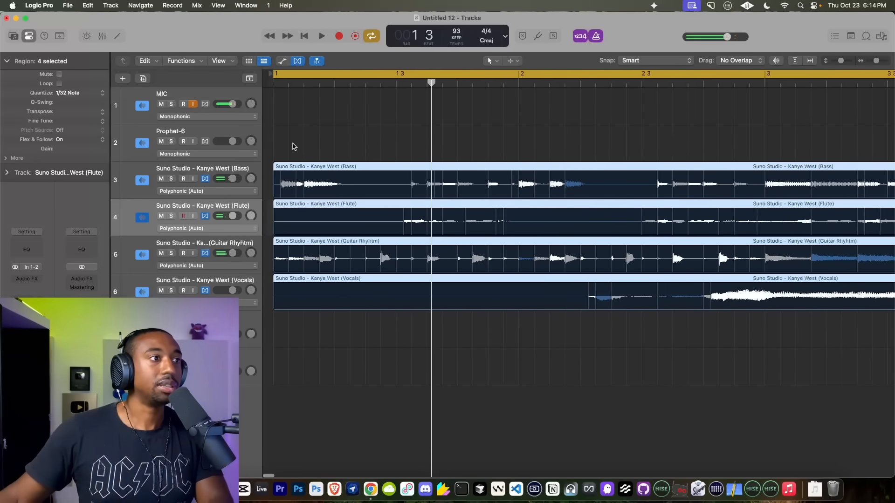
scroll(292, 152, right, 1)
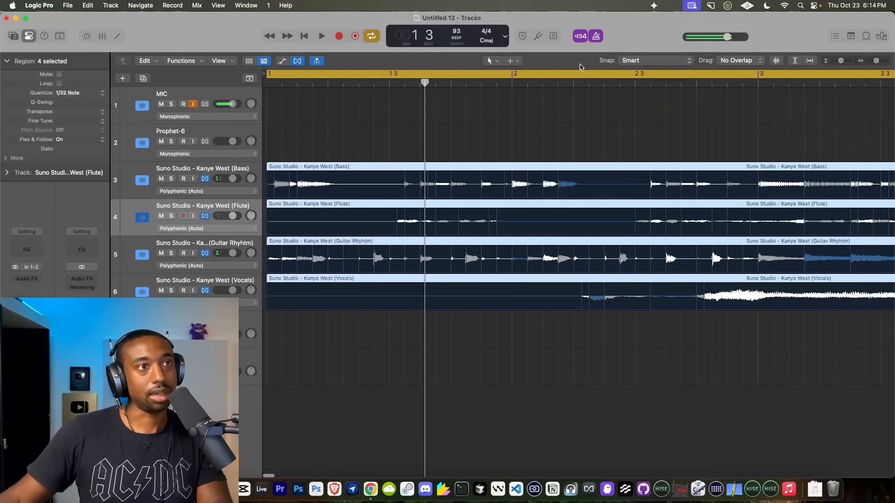
key(Return)
key(space)
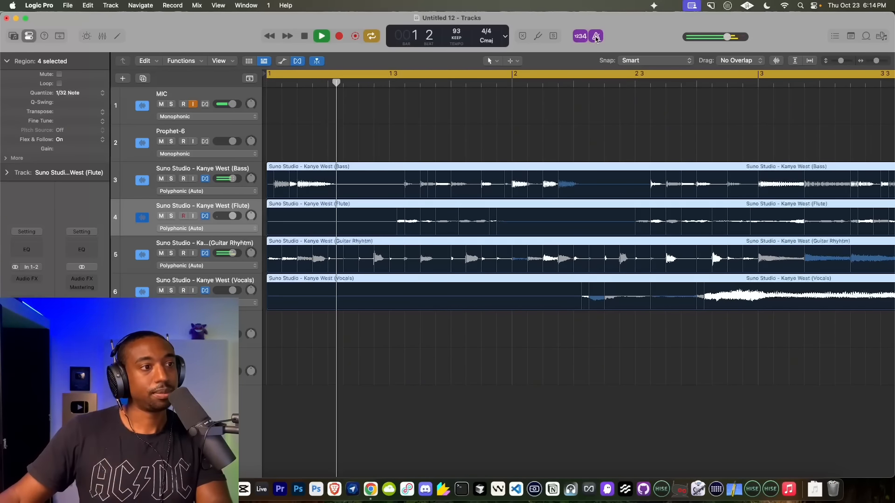
Deselect the stem regions and delete the Classic Electric Piano track
scroll(459, 147, down, 10)
click(459, 148)
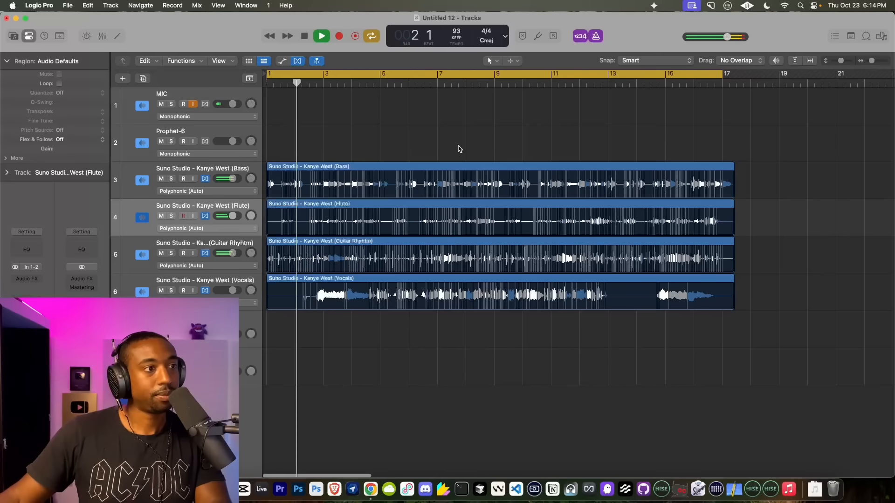
click(205, 328)
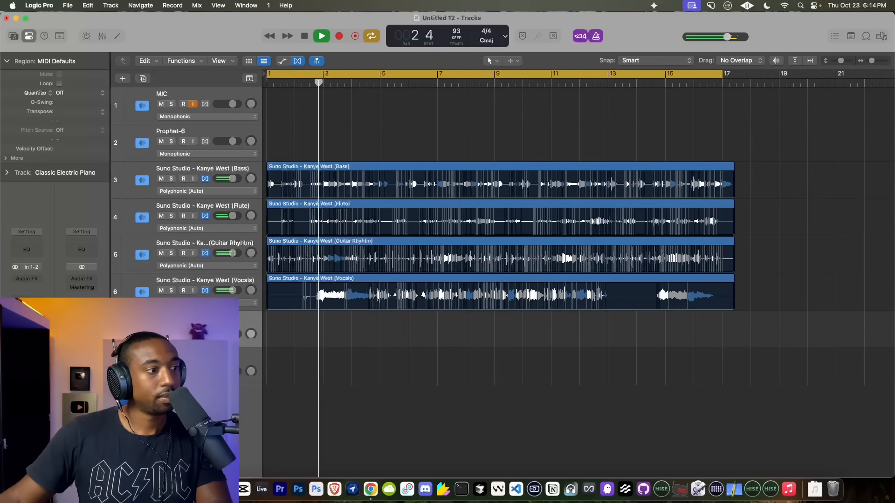
right_click(206, 328)
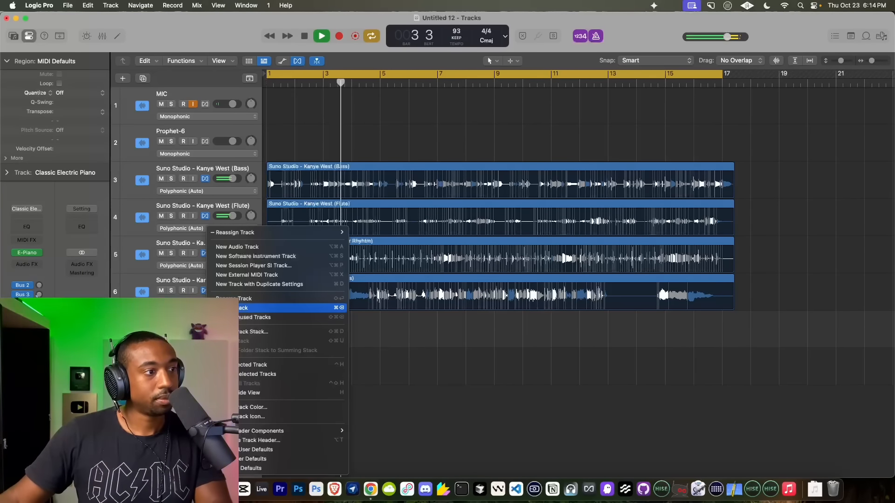
click(228, 309)
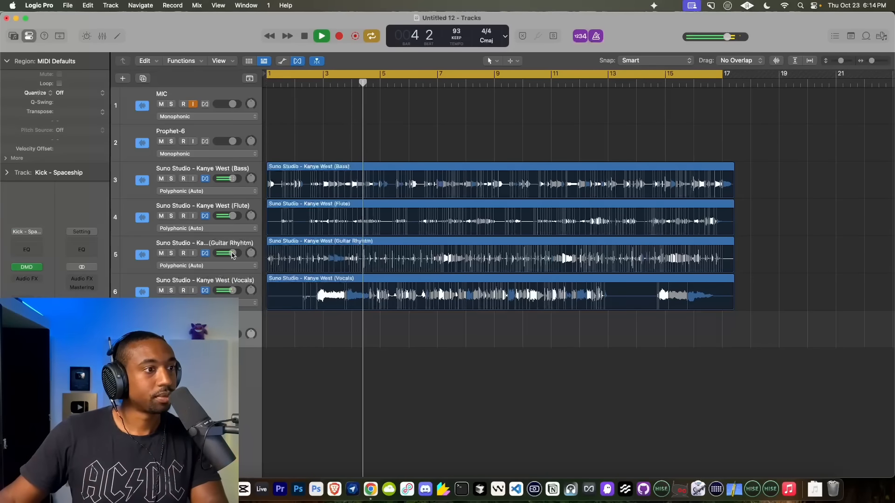
Lower the Vocals and Guitar Rhyhtm track volumes and trim the guitar region to start at bar 9
drag(233, 290, 228, 290)
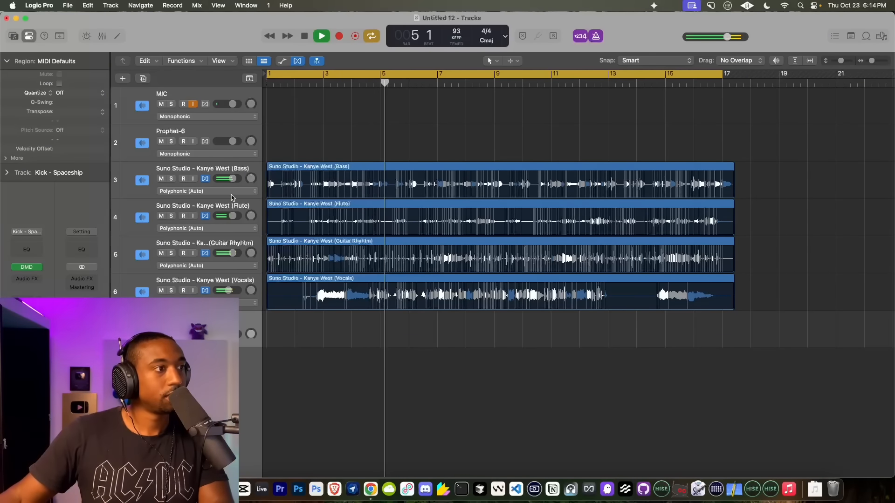
drag(231, 253, 225, 253)
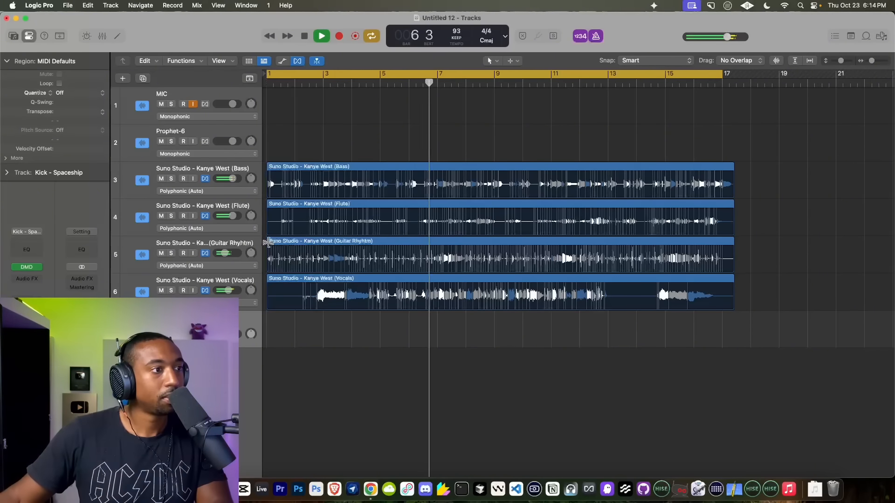
drag(266, 258, 495, 256)
drag(225, 253, 222, 253)
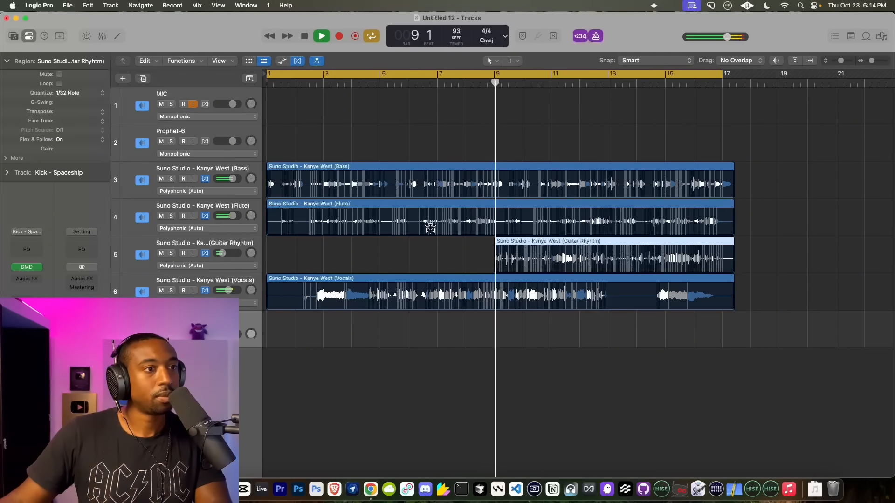
Listen on past bar 9, solo the Flute track with its volume slightly lowered, and stop playback after bar 13
scroll(623, 240, up, 5)
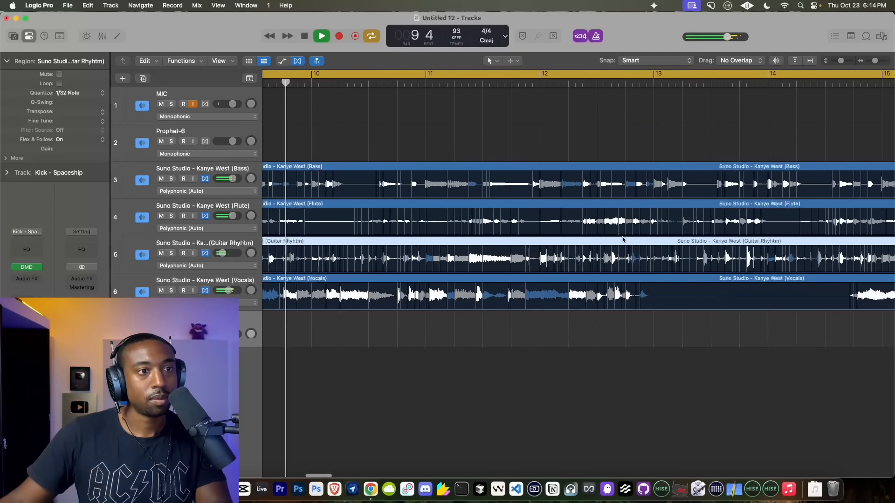
scroll(623, 240, down, 3)
scroll(624, 239, down, 2)
scroll(675, 225, right, 3)
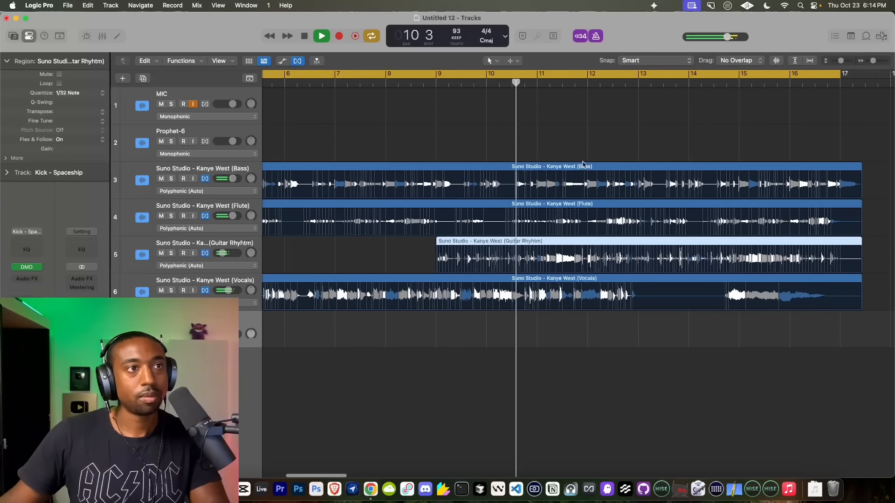
scroll(604, 193, right, 1)
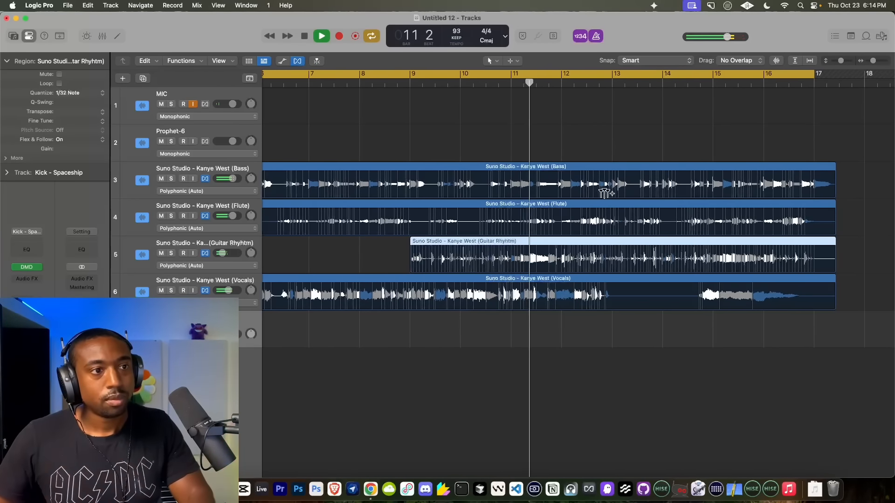
scroll(522, 234, right, 6)
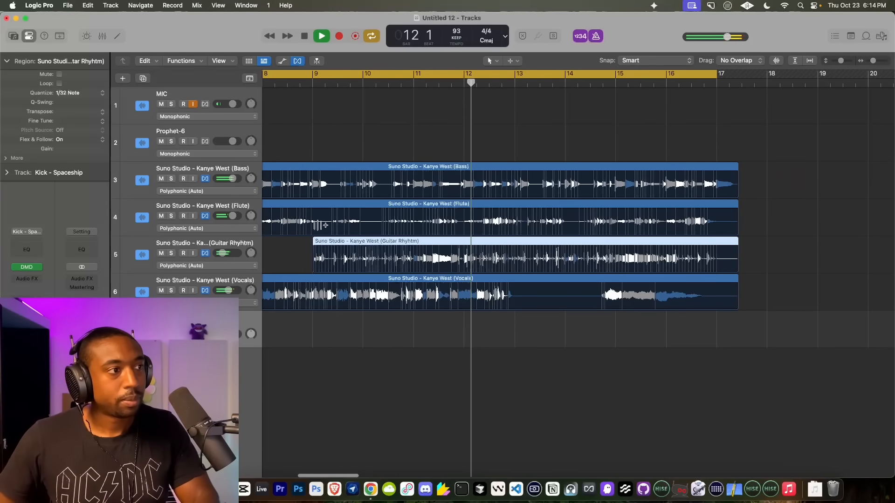
click(171, 215)
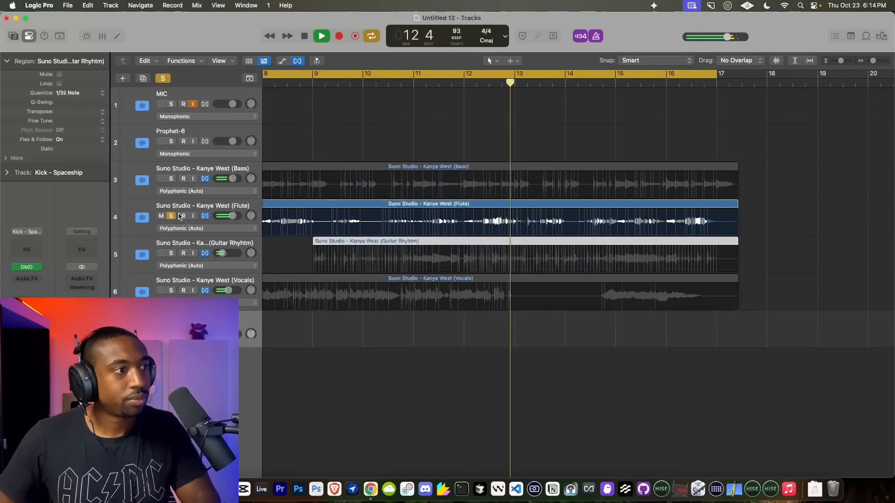
key(space)
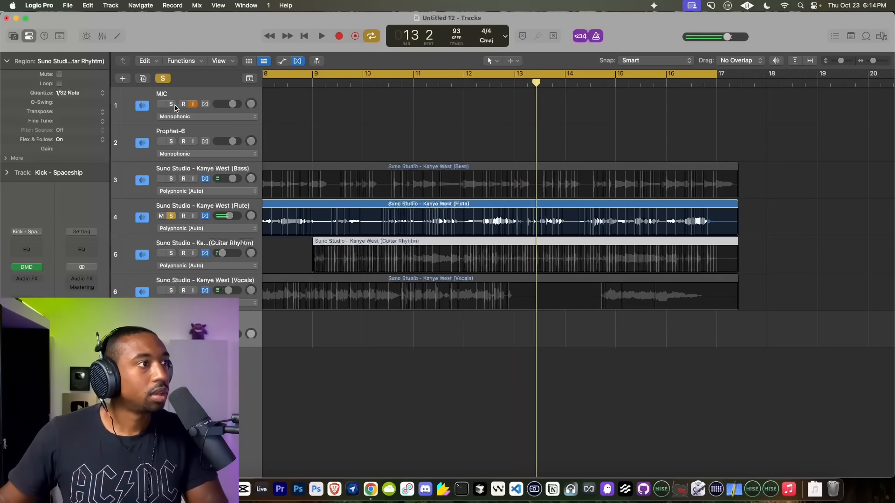
Audition the flute around bar 13 and split its region just after the start of that bar
scroll(519, 219, up, 5)
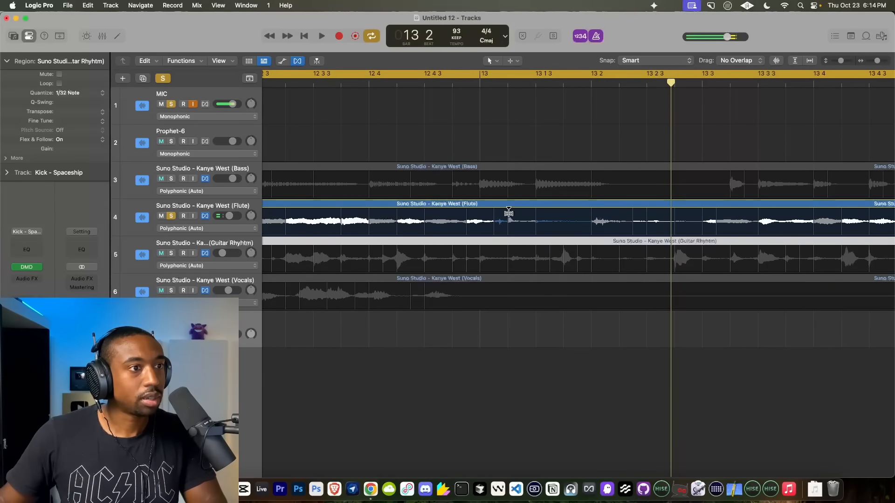
click(448, 83)
key(space)
key(space)
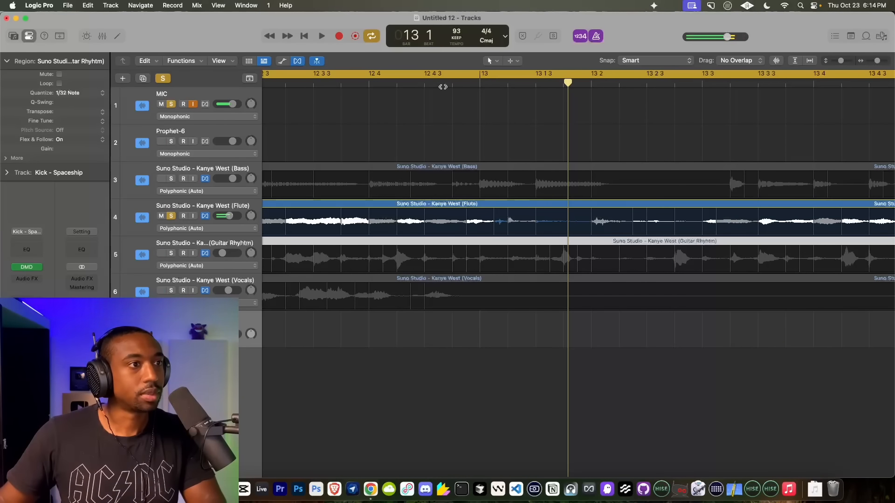
click(413, 82)
key(space)
key(space)
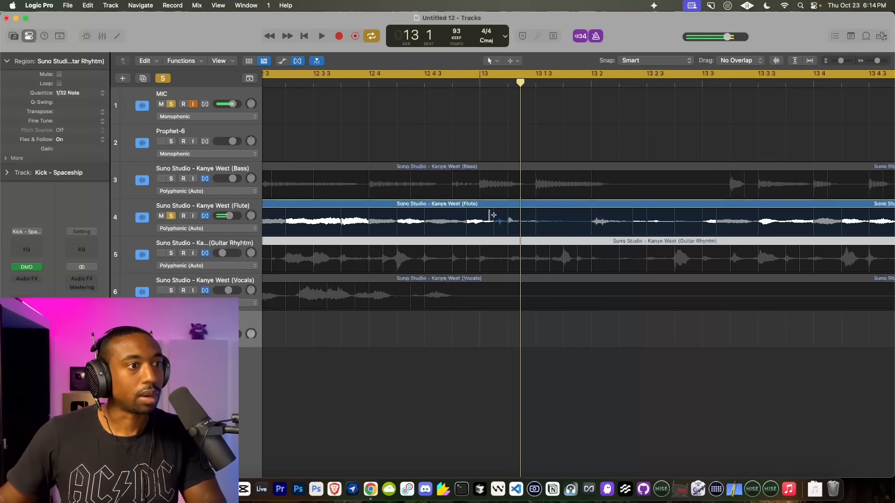
drag(521, 82, 493, 83)
key(super+t)
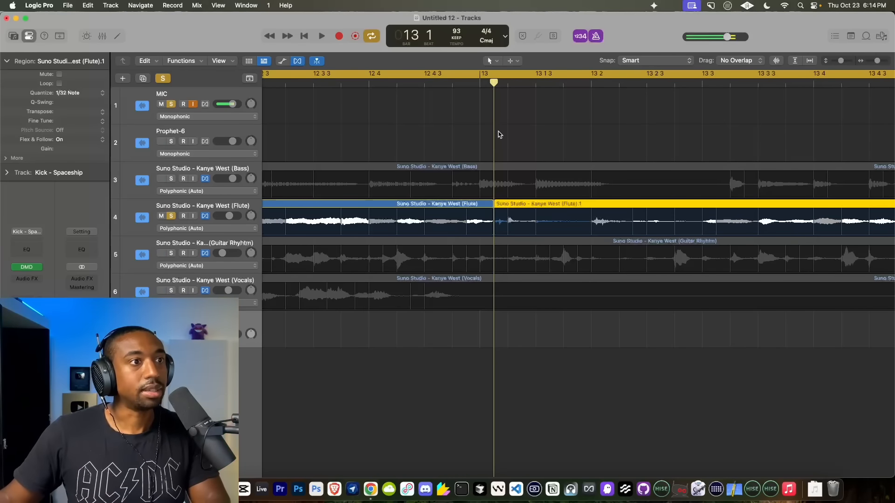
Replay the flute after the cut, split it again at 13 3 and delete the section between the two cuts
key(space)
key(space)
scroll(466, 140, down, 10)
scroll(342, 141, up, 5)
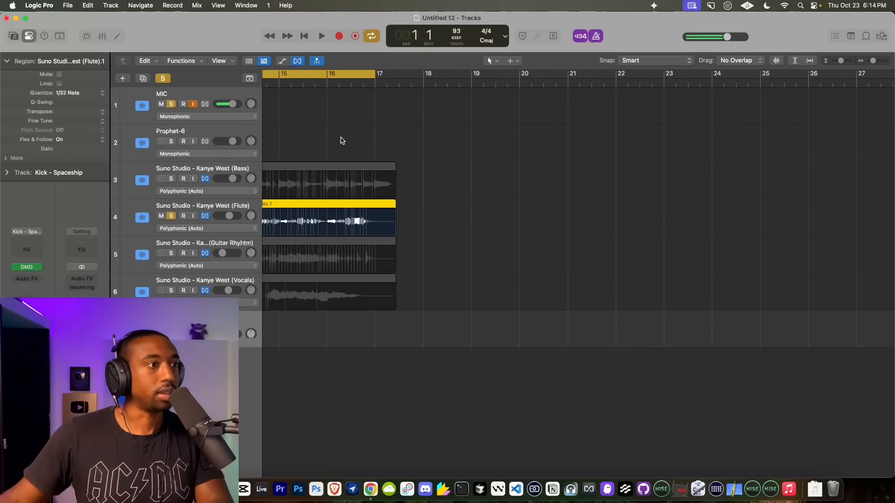
scroll(343, 140, up, 8)
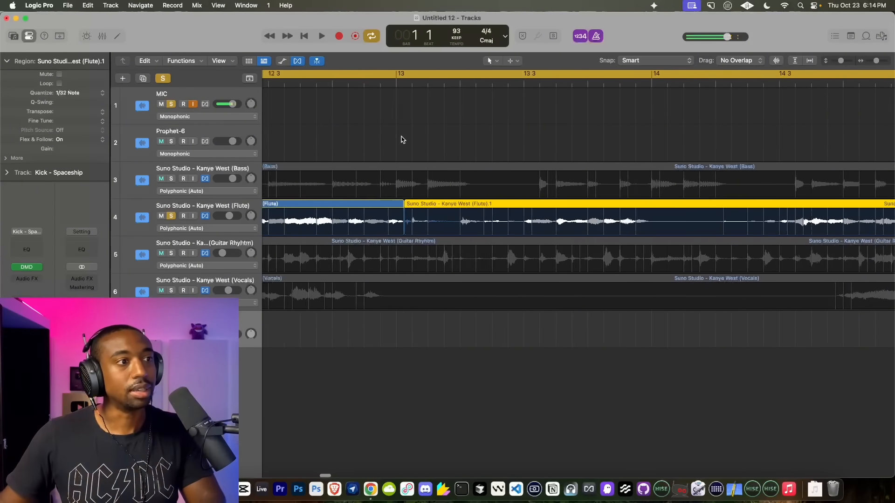
scroll(401, 140, left, 5)
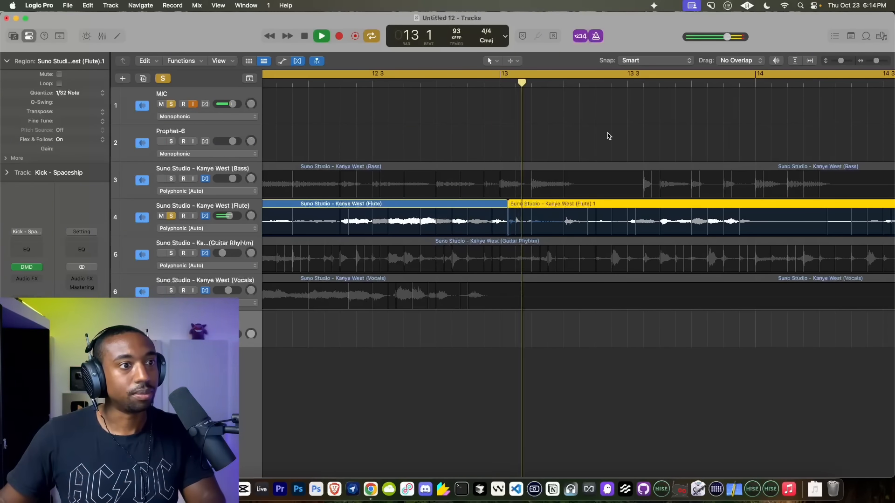
scroll(595, 156, right, 1)
key(space)
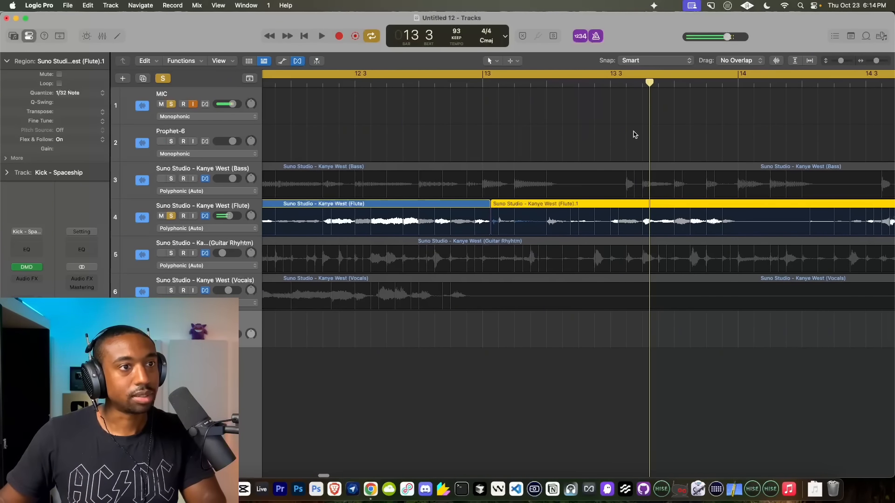
key(super+t)
click(604, 207)
key(Delete)
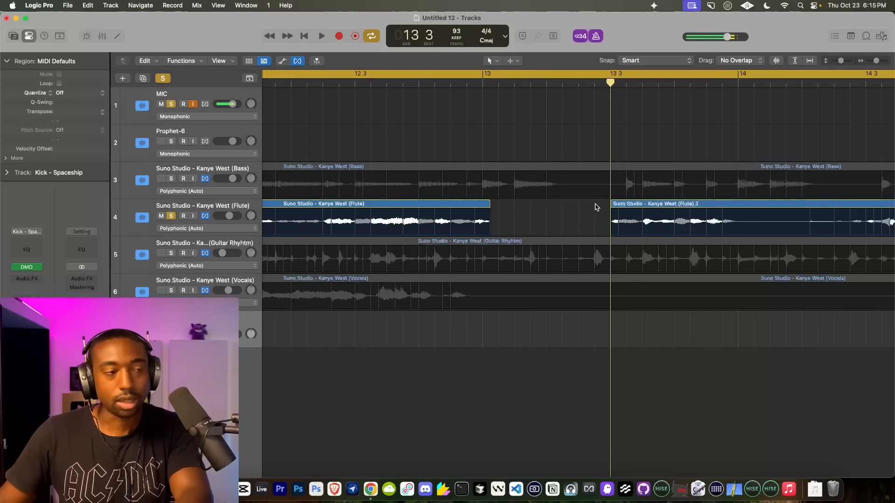
Take the Flute and MIC tracks out of solo and play the full arrangement from the start
scroll(508, 173, down, 5)
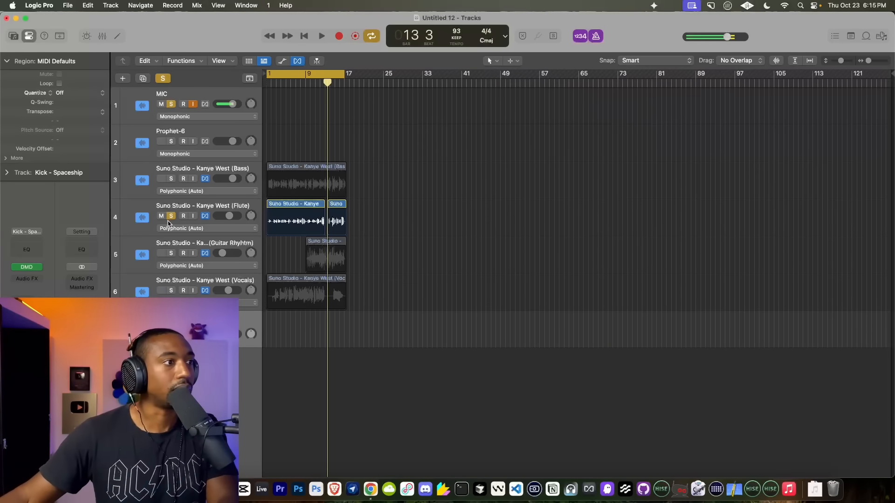
click(172, 218)
click(173, 105)
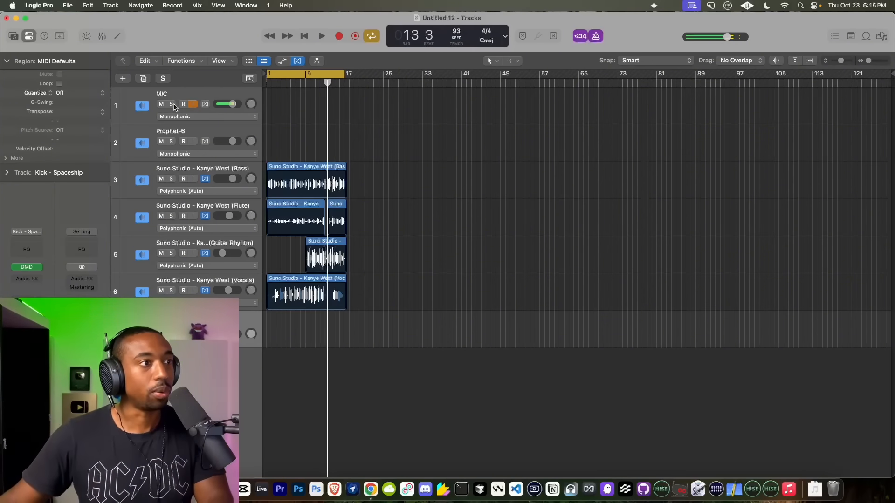
key(space)
scroll(321, 177, up, 10)
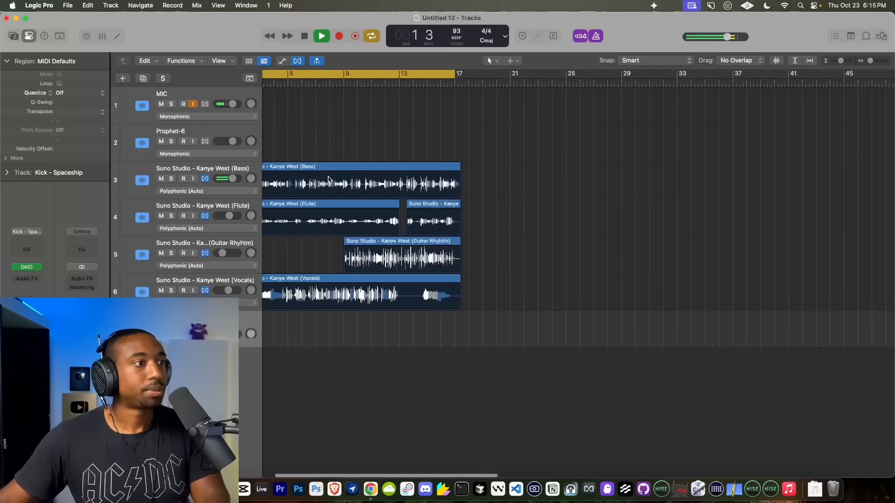
scroll(328, 181, left, 10)
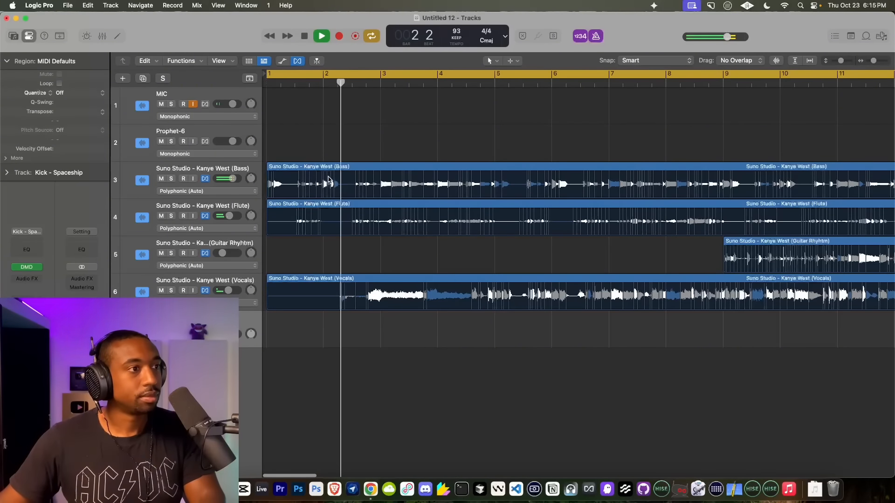
Insert a Channel EQ on the Bass track and boost its low shelf by 1.8 dB at 74.5 Hz
click(217, 167)
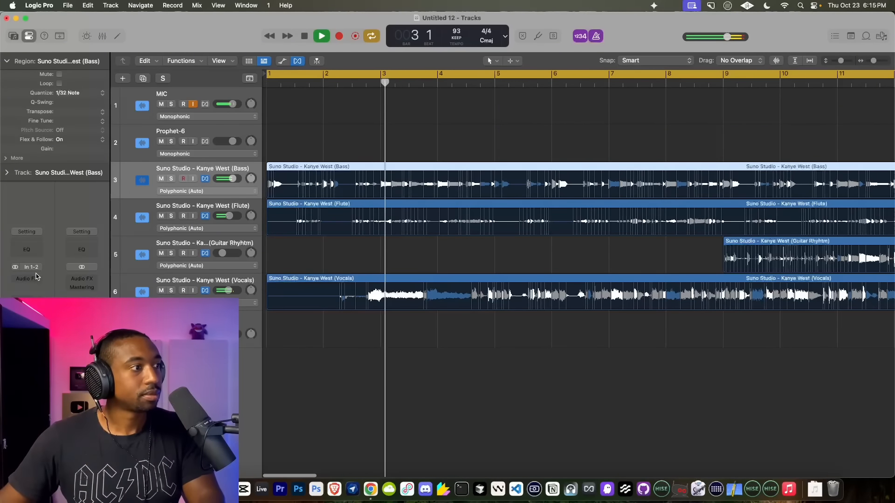
click(50, 279)
text(channel)
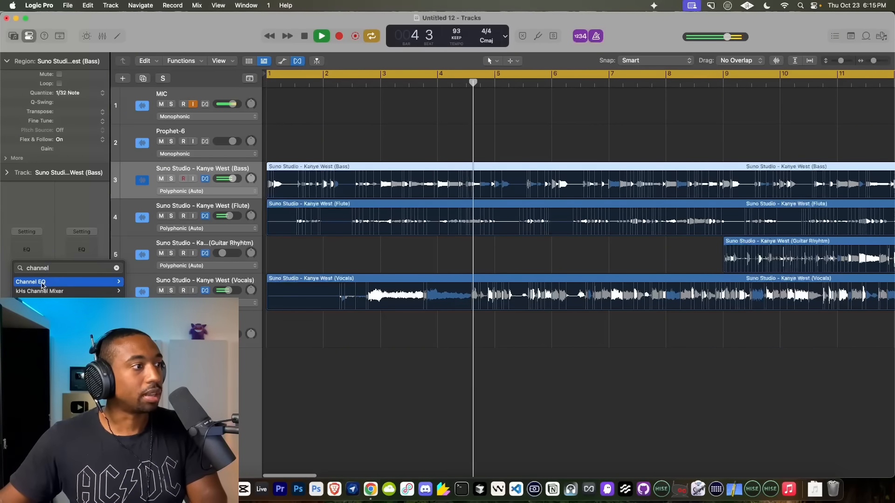
click(32, 282)
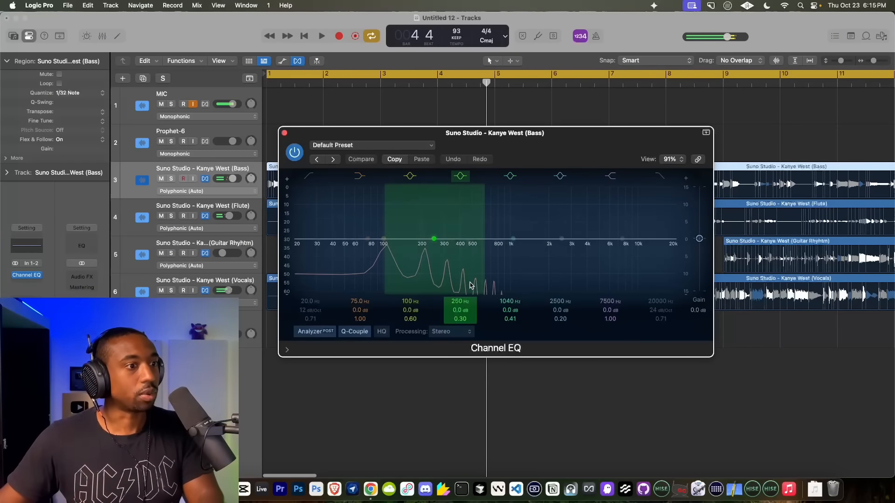
key(space)
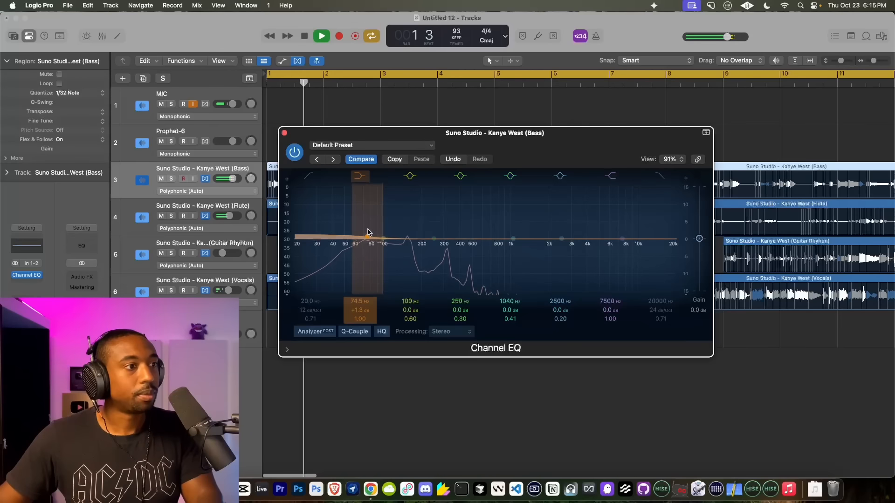
drag(366, 232, 355, 187)
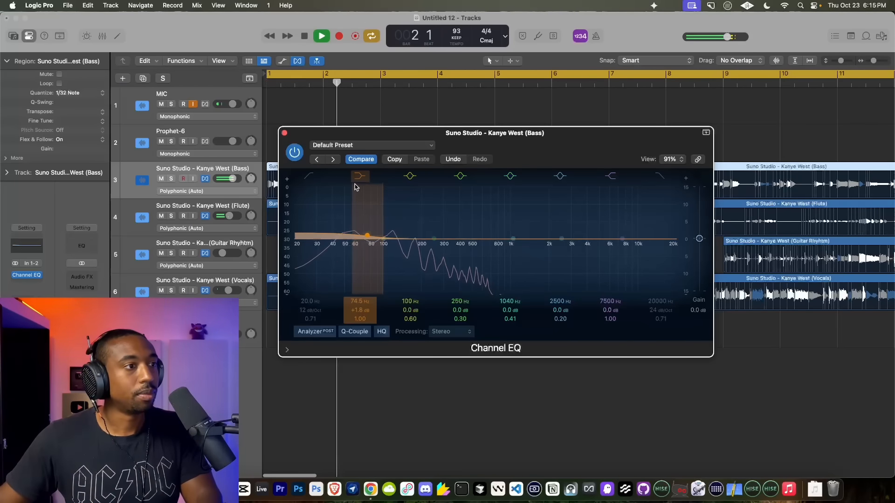
click(285, 133)
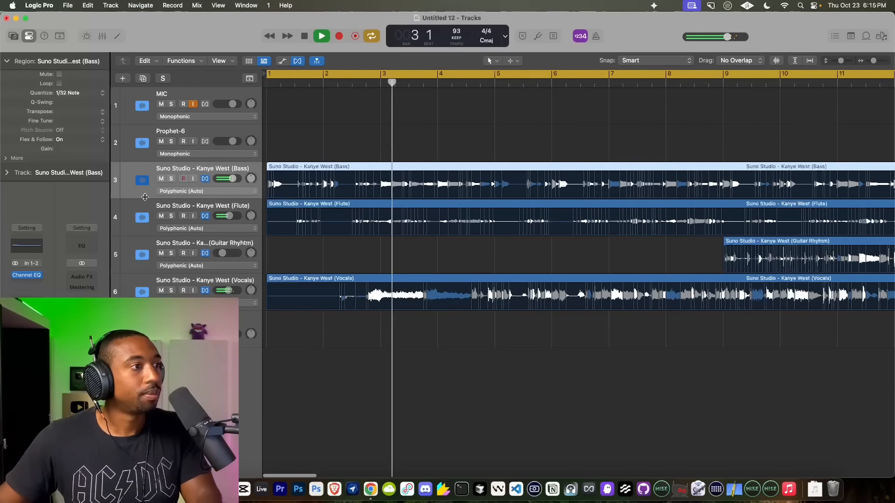
Insert a Studio FET Compressor on the Bass track, with an 18 ms attack and a manually adjusted release
click(33, 284)
text(compres)
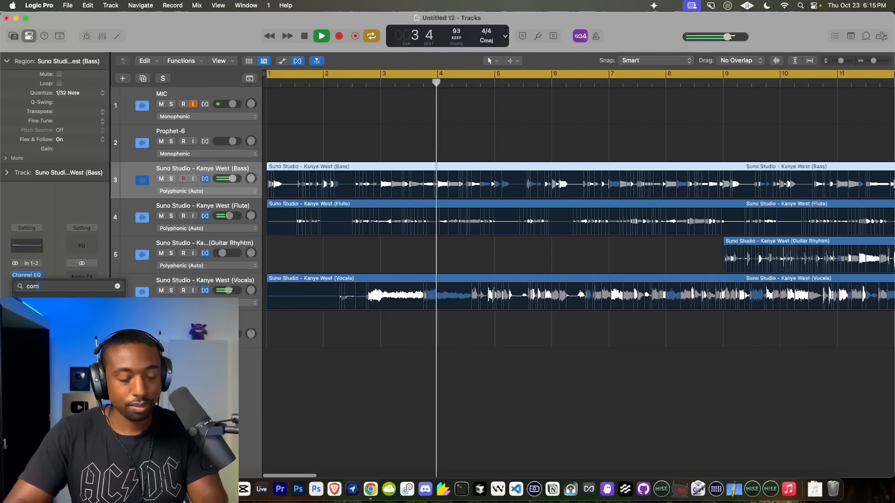
mouse_move(53, 127)
click(138, 123)
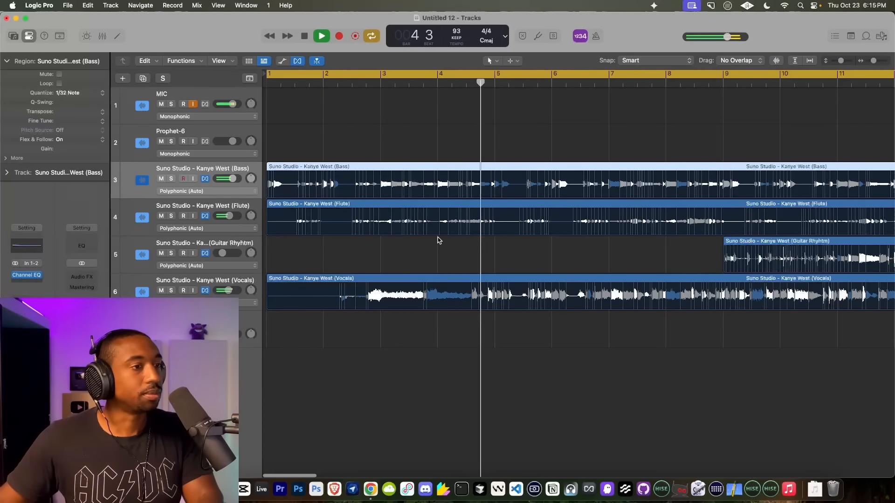
click(417, 185)
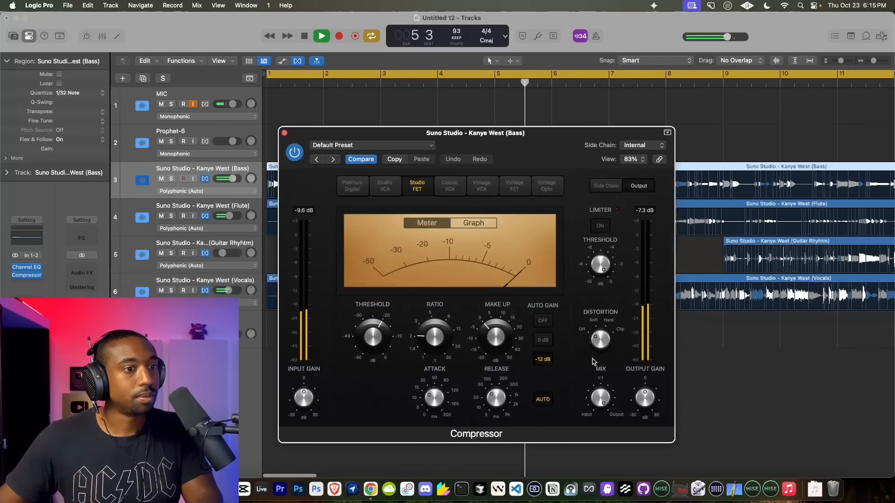
mouse_move(299, 399)
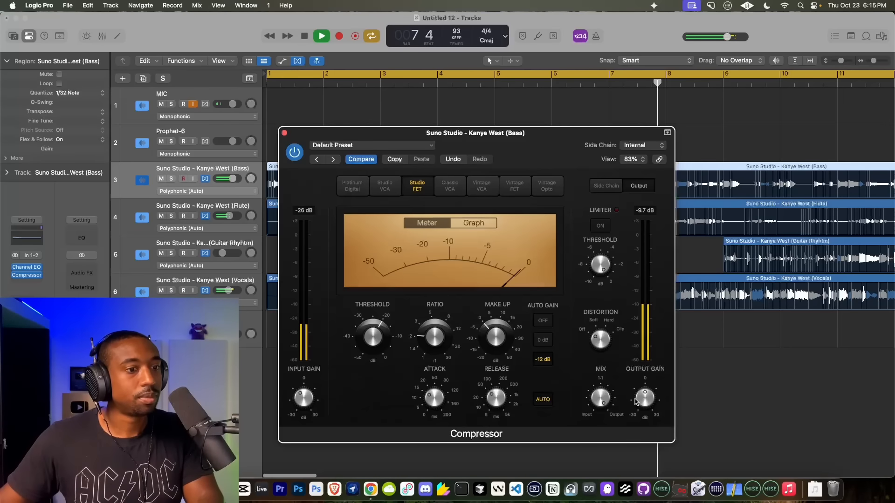
mouse_move(485, 397)
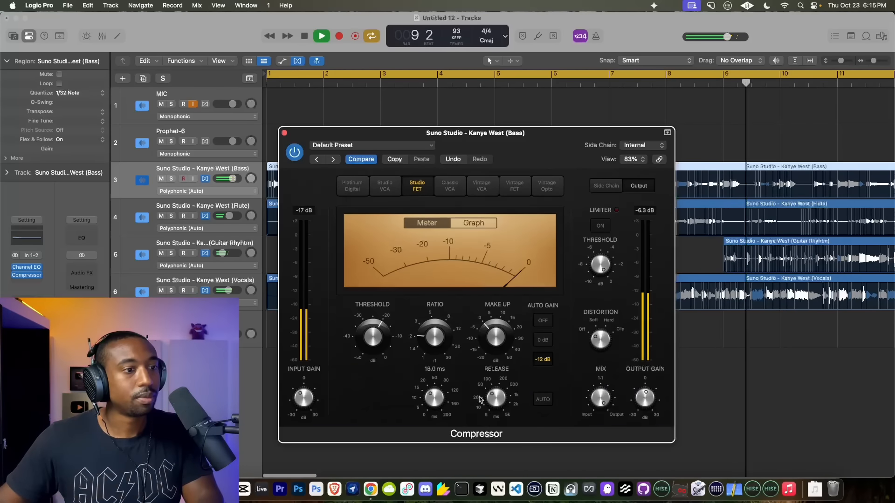
drag(485, 397, 499, 399)
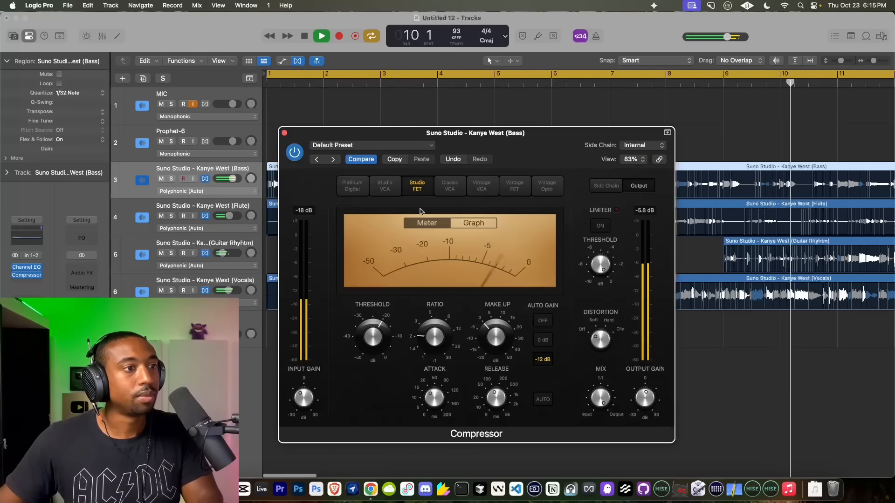
click(284, 133)
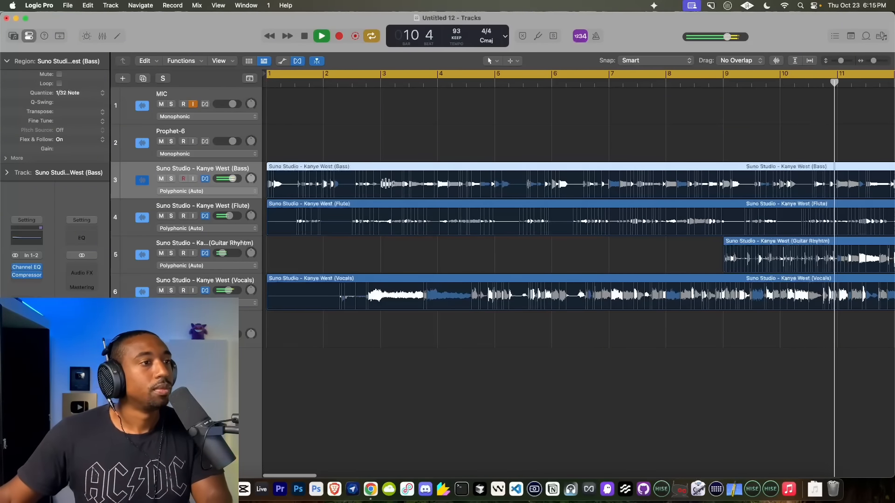
Insert a Tape Delay on the Flute track and lower its wet output to 14%
scroll(393, 184, down, 5)
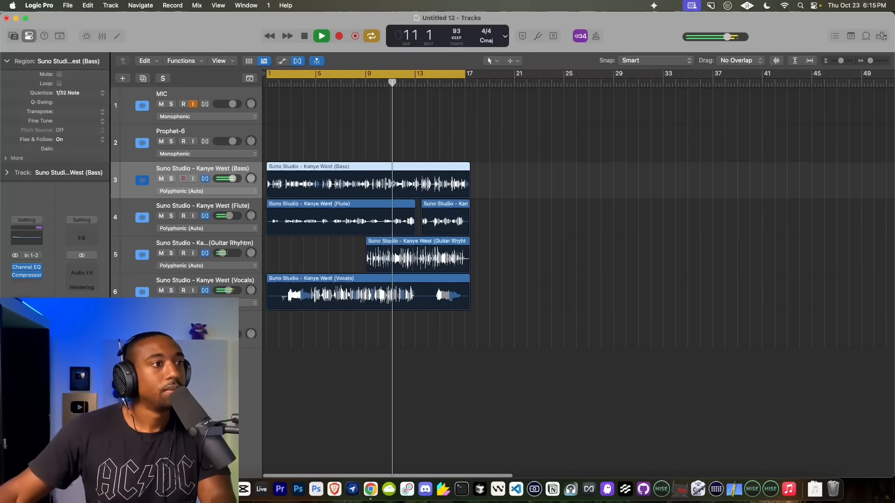
click(203, 209)
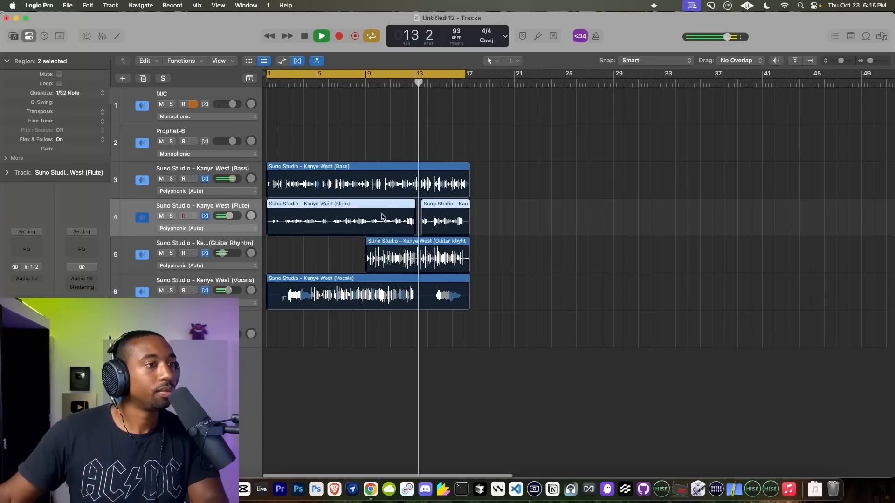
click(40, 278)
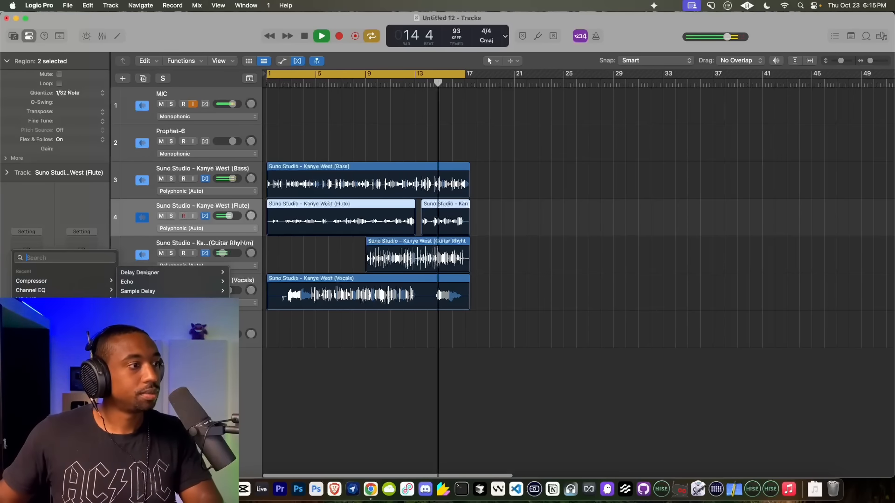
click(37, 300)
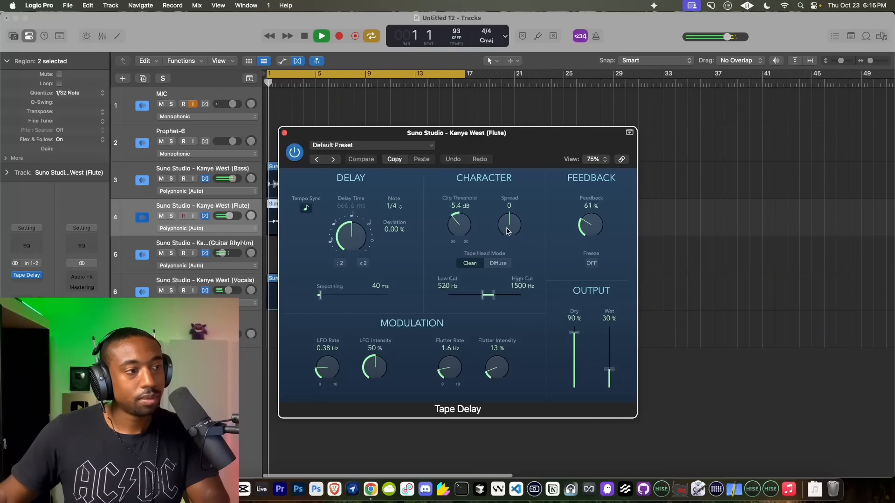
drag(607, 366, 610, 378)
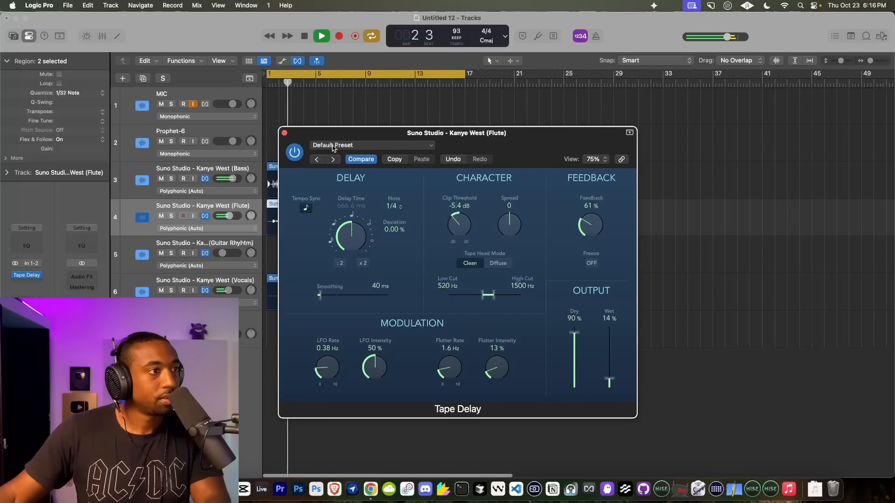
click(286, 133)
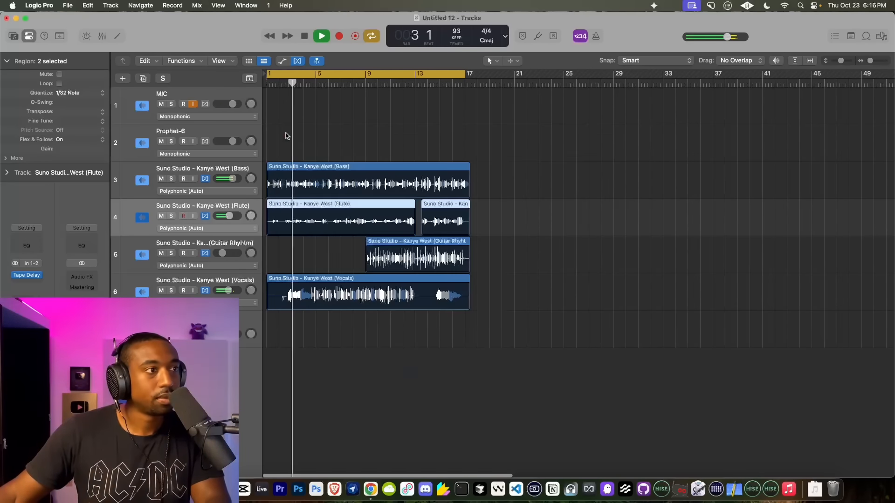
Record an eight-bar drum part from bar 1 on the Kick - Spaceship track with the metronome on
click(221, 280)
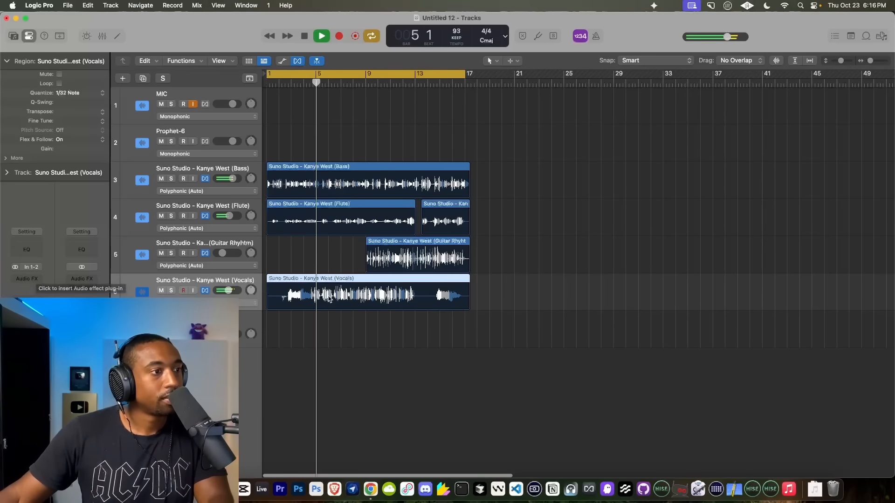
click(282, 321)
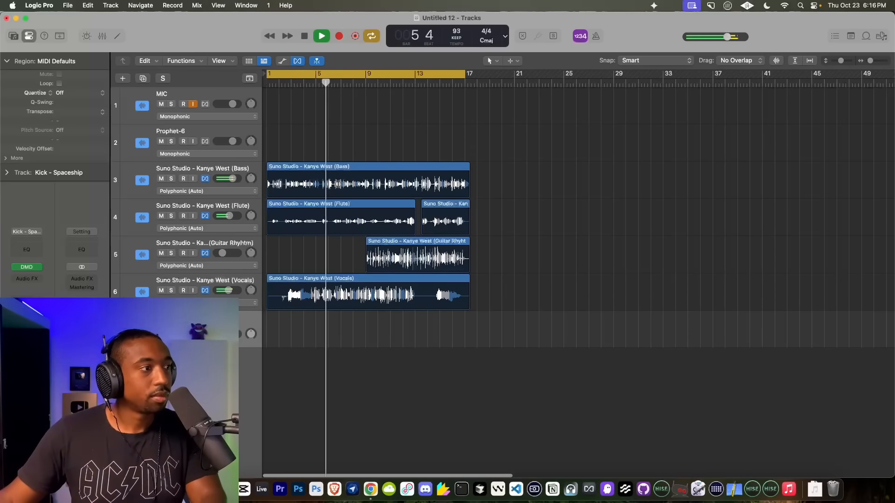
click(31, 268)
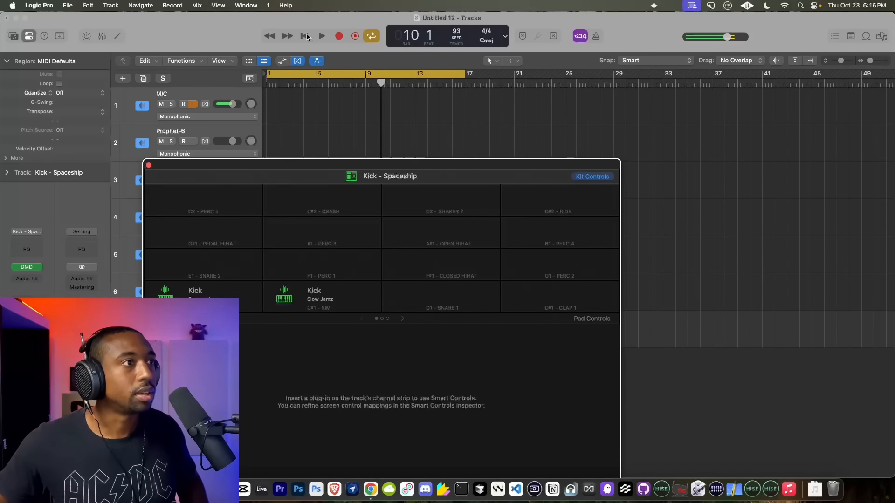
click(598, 36)
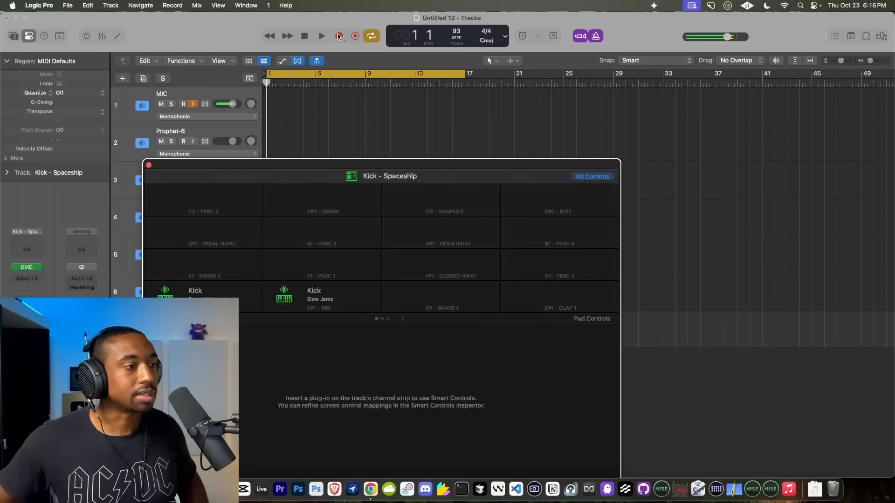
click(338, 37)
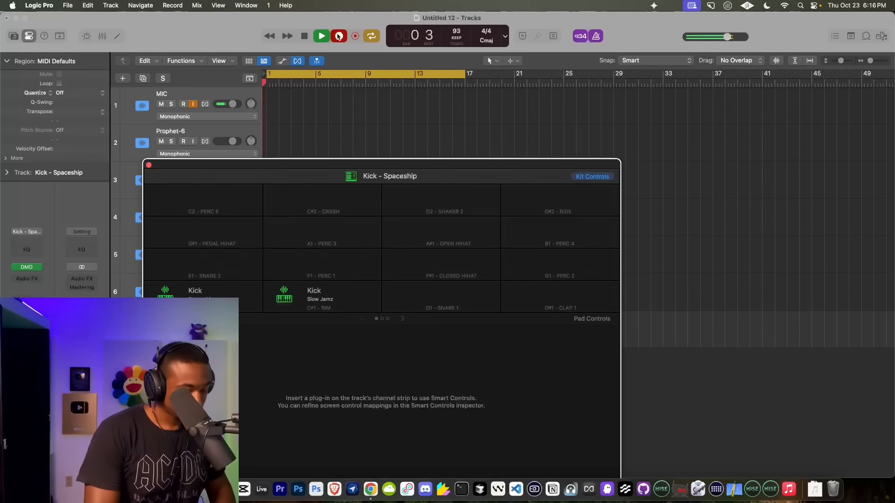
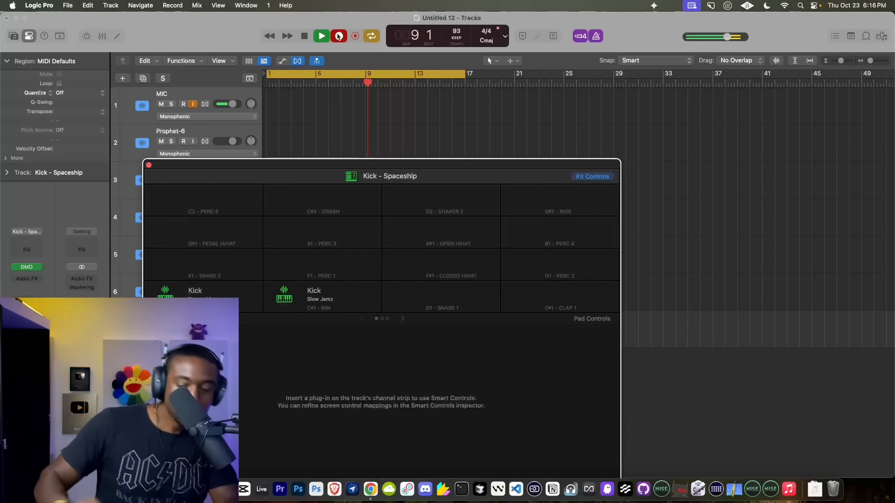
click(339, 37)
click(149, 165)
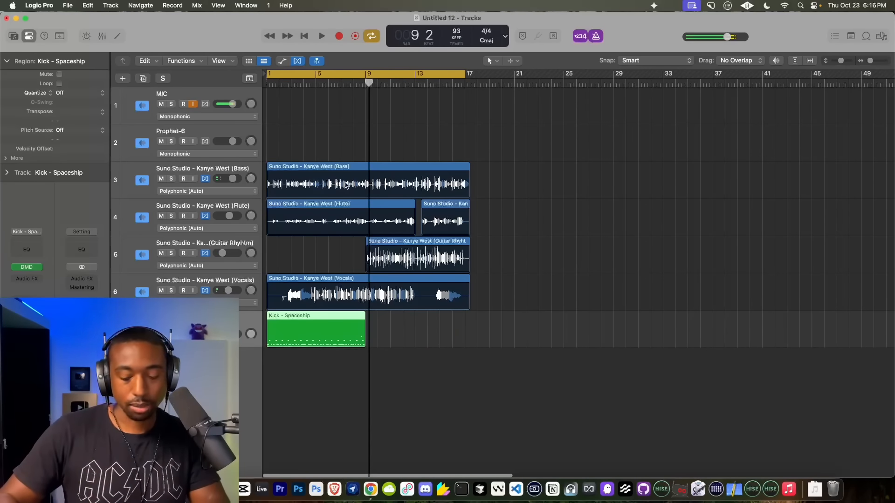
Play back the recorded Kick - Spaceship region from the start and examine its notes in the Piano Roll
key(Return)
key(space)
key(space)
double_click(278, 335)
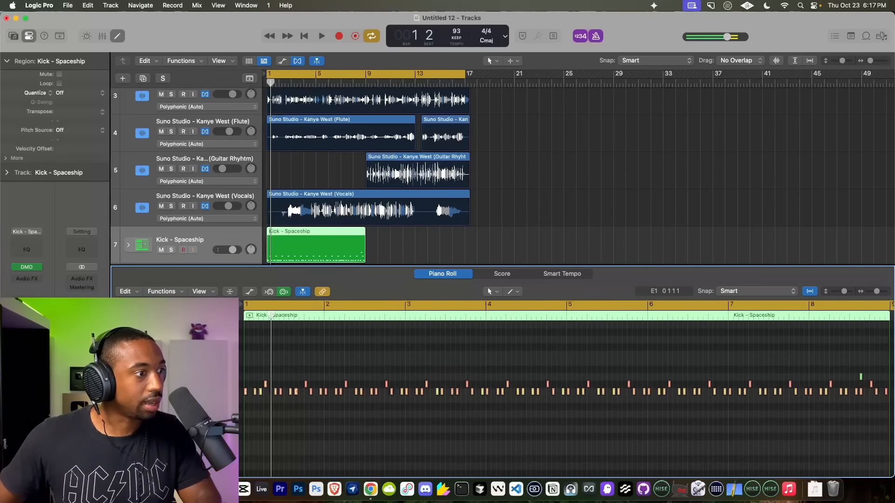
key(space)
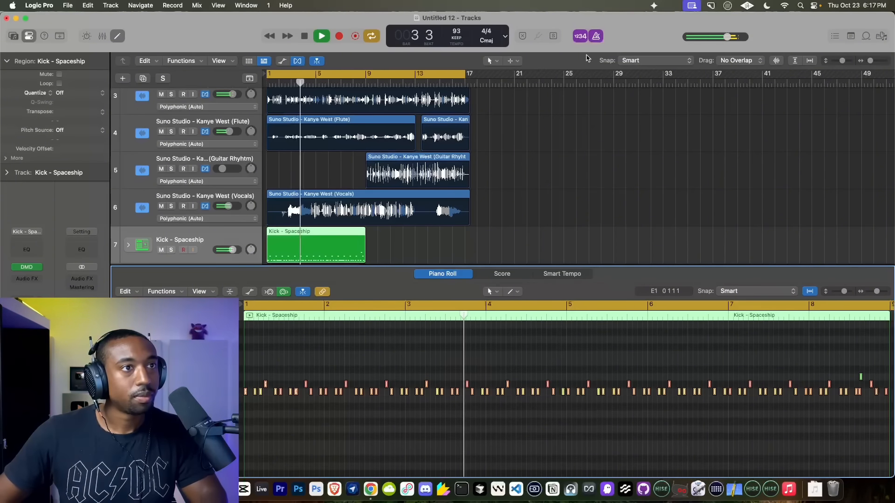
Save the project as "Logic Pro Kanye West" and open the file browser on the College Dropout drum folder while replaying from bar 1
key(super+s)
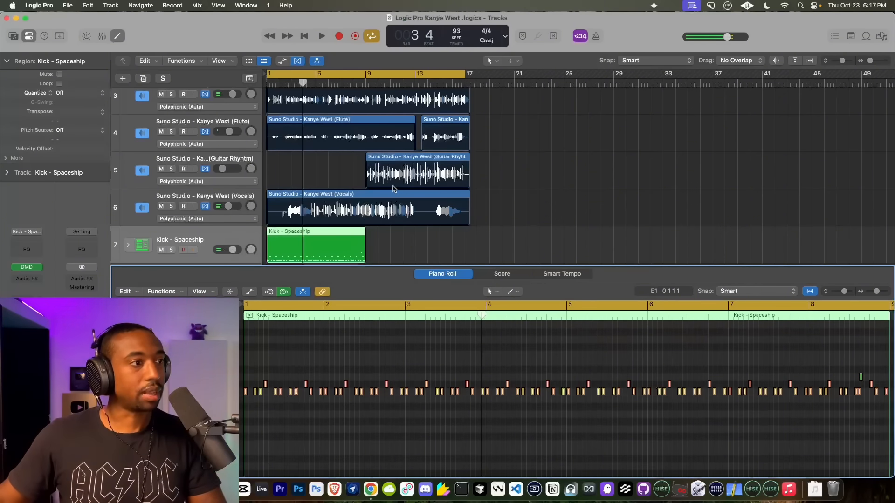
click(305, 36)
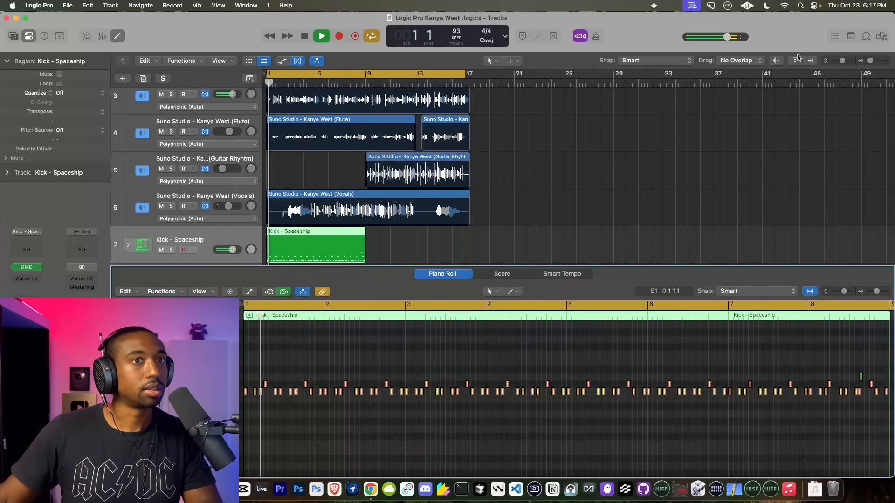
click(881, 36)
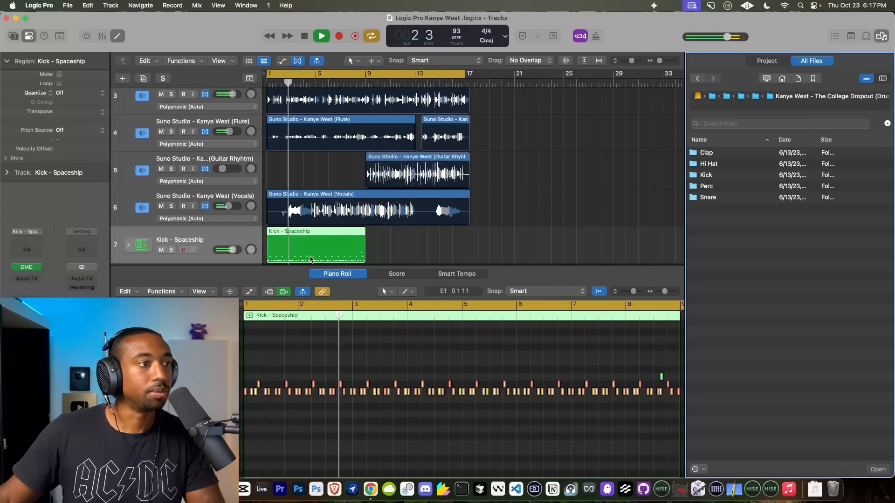
Close the Piano Roll and audition the percussion samples in the College Dropout kit's Perc folder
key(e)
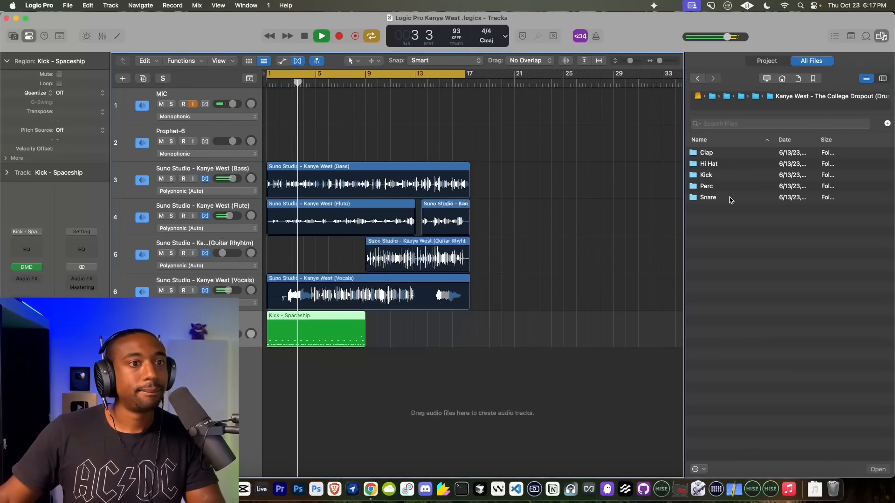
double_click(713, 187)
click(736, 156)
key(Down)
key(Down)
key(Down)
key(Down)
key(Down)
key(Down)
key(Down)
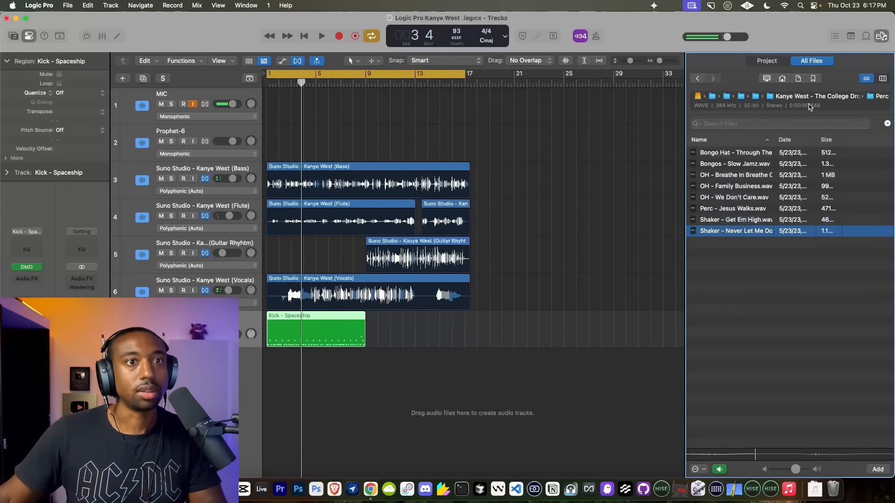
Audition the snare samples in the College Dropout Snare folder, from All Falls Down 2 through Last Call 2
click(809, 97)
double_click(717, 198)
click(722, 154)
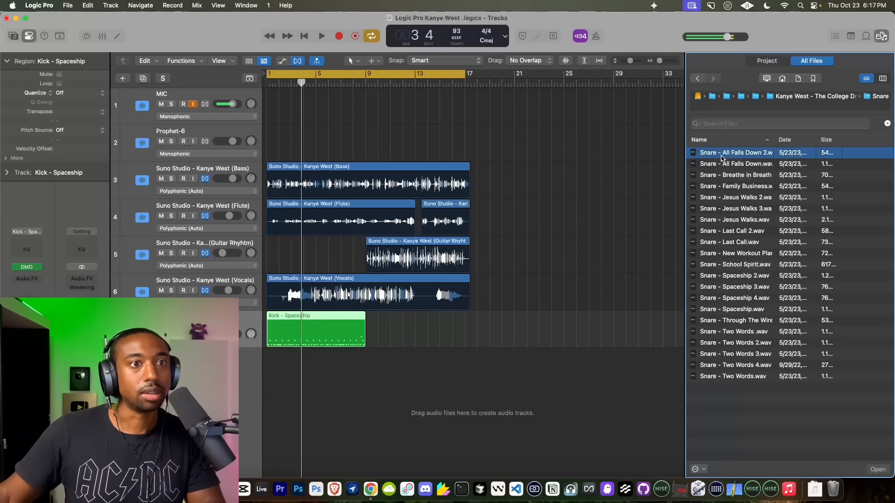
key(Down)
key(Down)
key(Down)
key(Down)
key(Down)
key(Down)
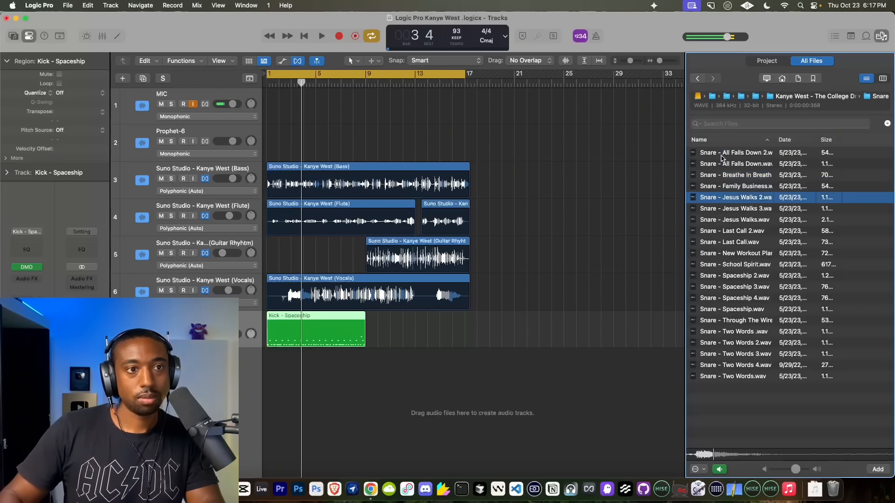
key(Down)
key(Down)
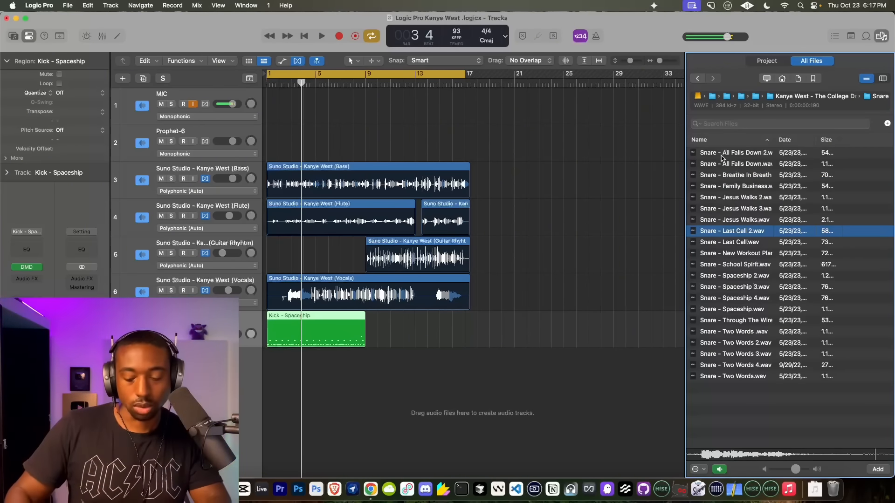
Add Snare - Last Call.wav to the project as a new Drum Machine Designer track below the kick
key(Down)
key(Down)
key(Up)
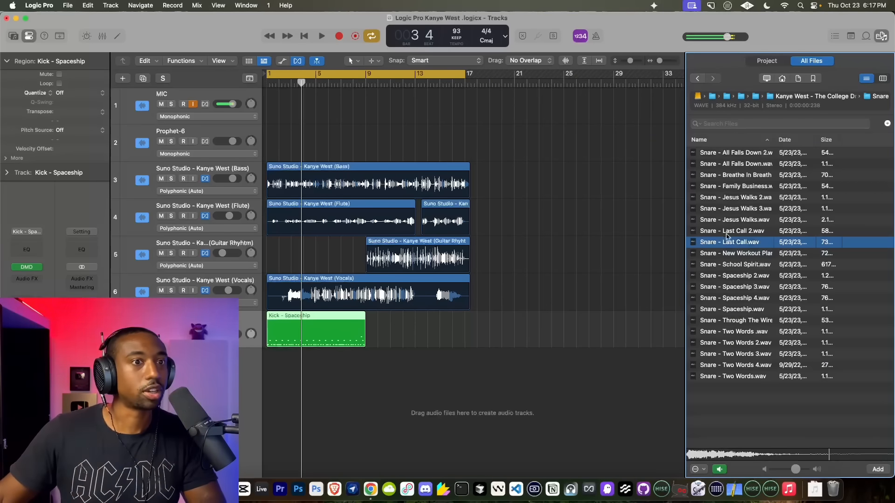
drag(732, 245, 205, 393)
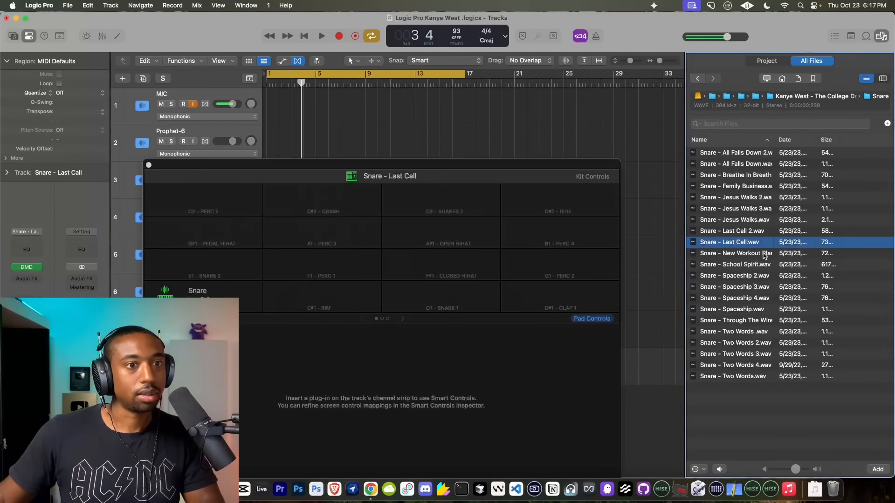
Audition the remaining snare samples in the folder, from New Workout Plan through Two Words
click(748, 257)
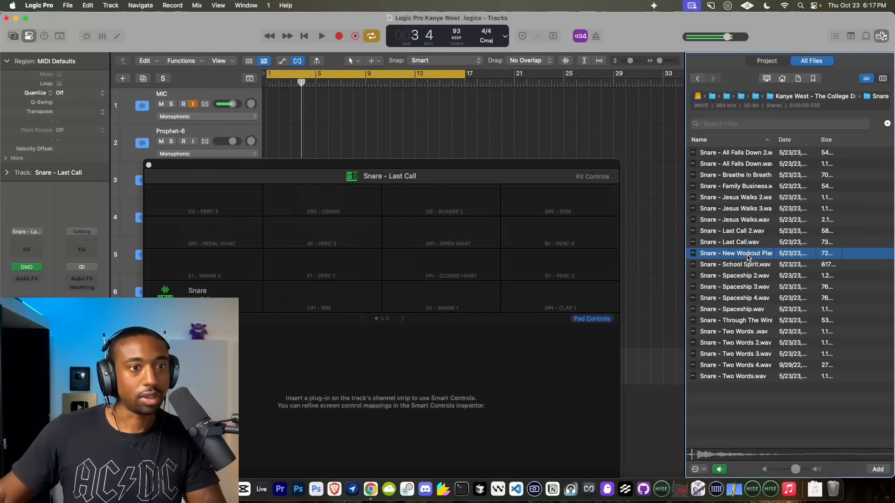
key(Down)
key(Down)
key(Down)
key(Down)
key(Down)
key(Down)
key(Down)
key(Down)
key(Down)
key(Down)
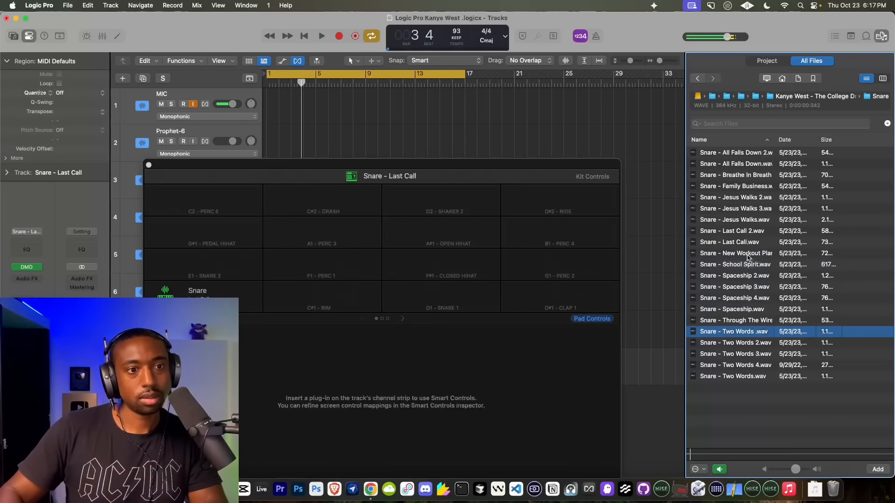
key(Down)
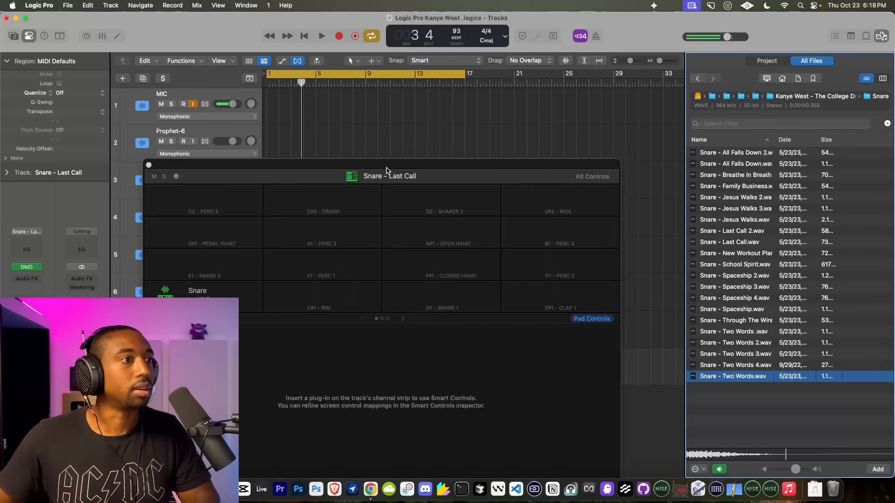
Close the drum machine window and record an eight-bar snare part from bar 1 on the Snare - Last Call track
drag(386, 171, 384, 164)
click(147, 159)
click(303, 35)
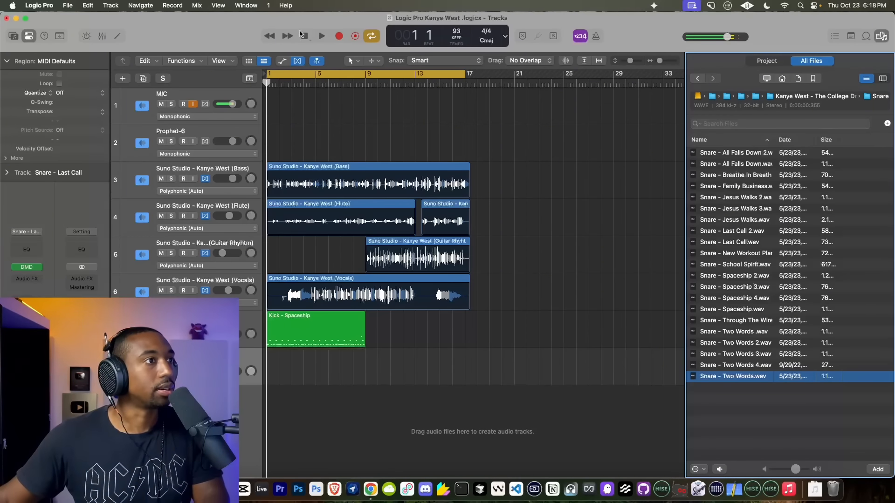
click(338, 36)
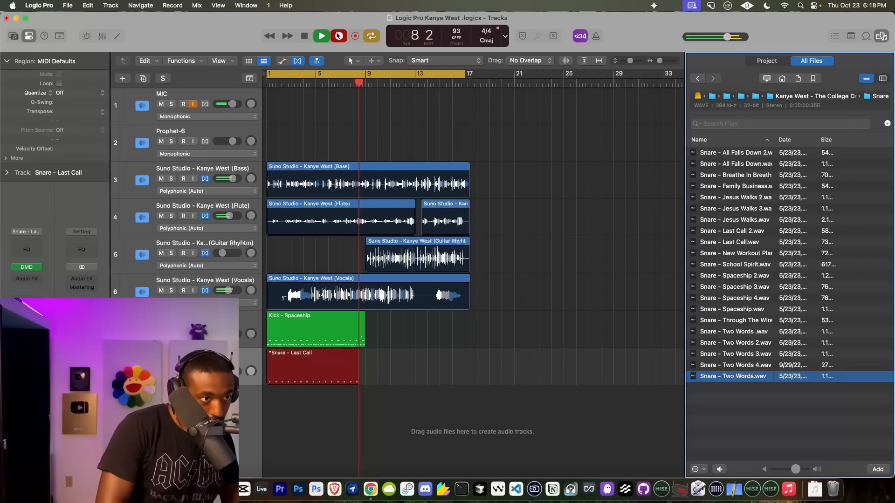
click(339, 36)
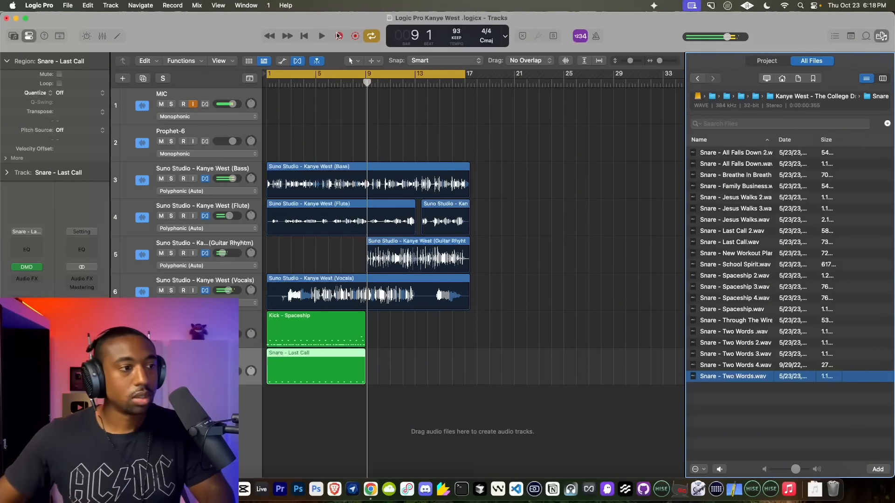
Loop the Kick - Spaceship and Snare - Last Call regions out to about bar 17
scroll(351, 357, up, 5)
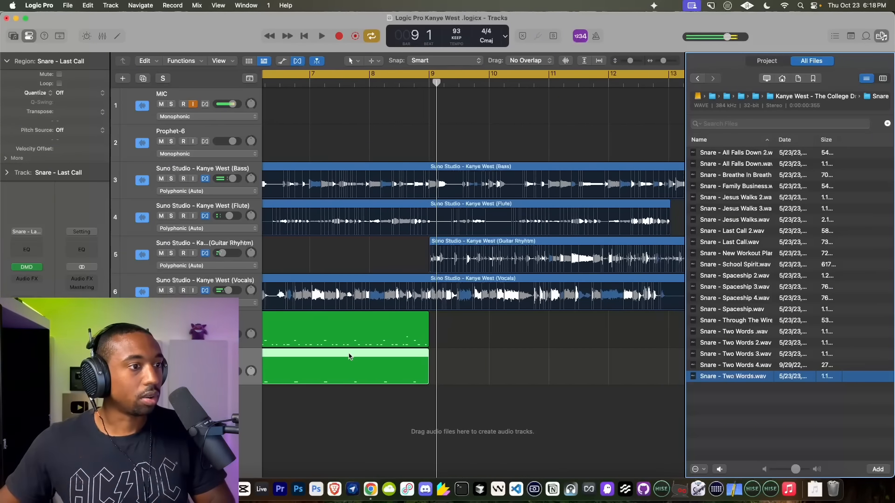
scroll(439, 338, down, 5)
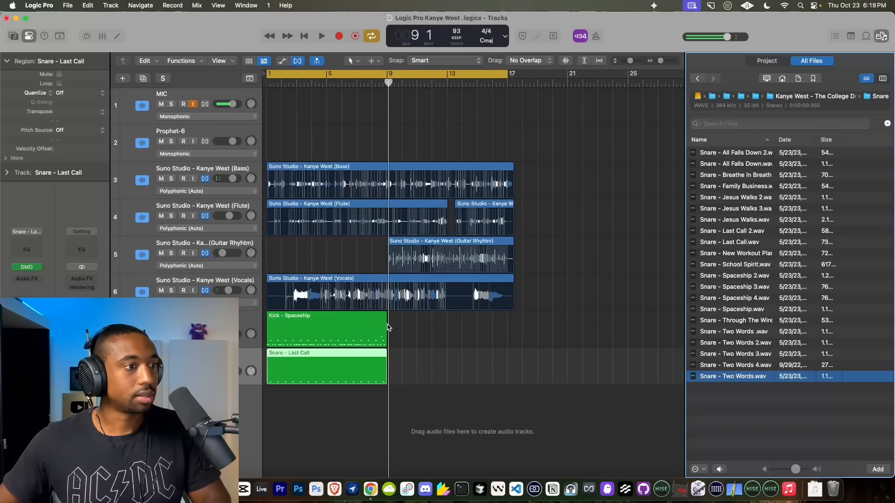
drag(386, 319, 511, 325)
drag(390, 358, 508, 358)
Play back the looped drums from the start and examine the snare notes in the Piano Roll
key(space)
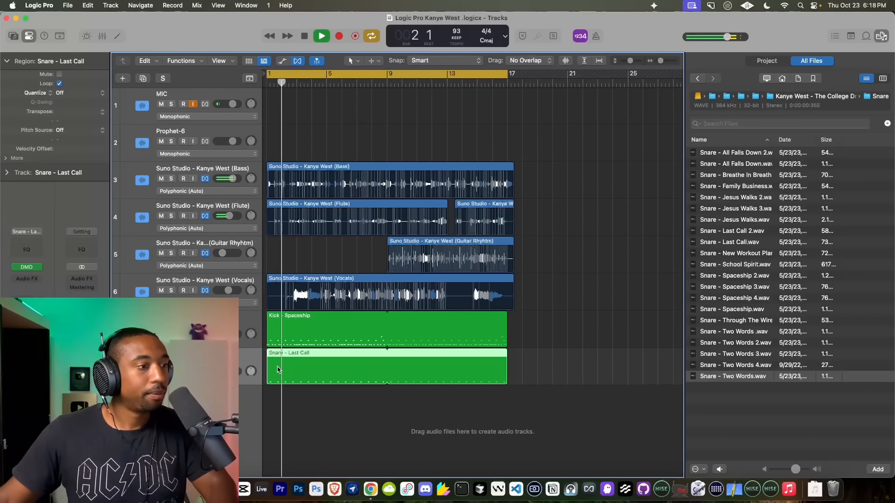
double_click(289, 376)
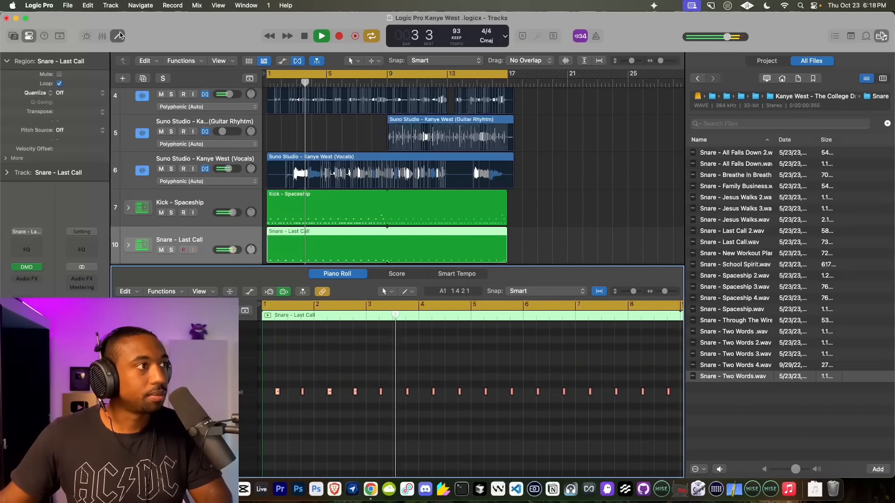
key(e)
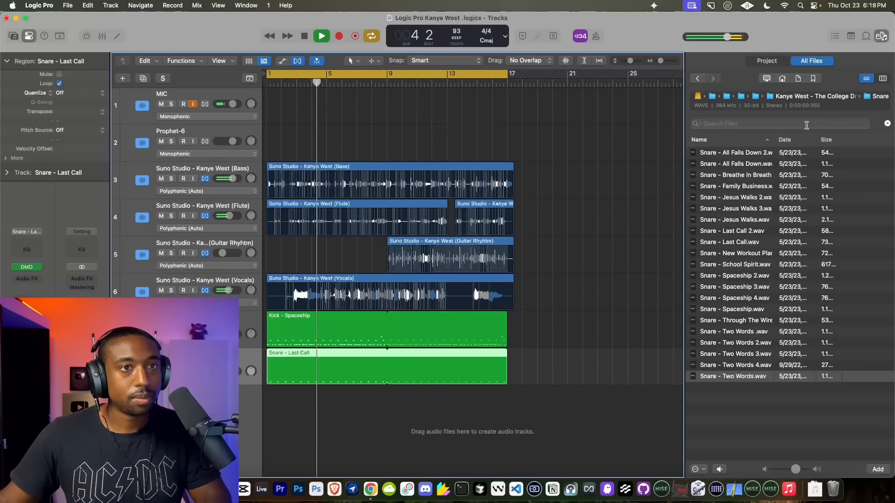
Close the file browser and lower the Vocals track's volume slightly during playback
click(879, 37)
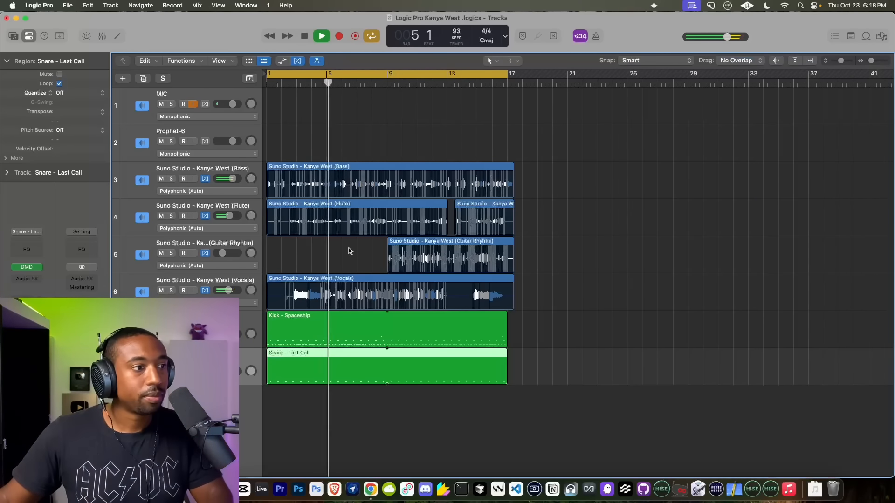
click(210, 321)
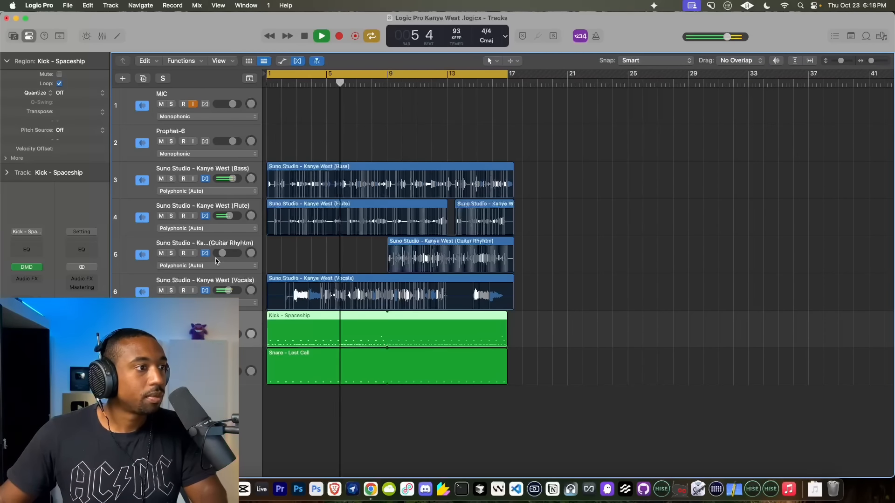
drag(227, 290, 227, 291)
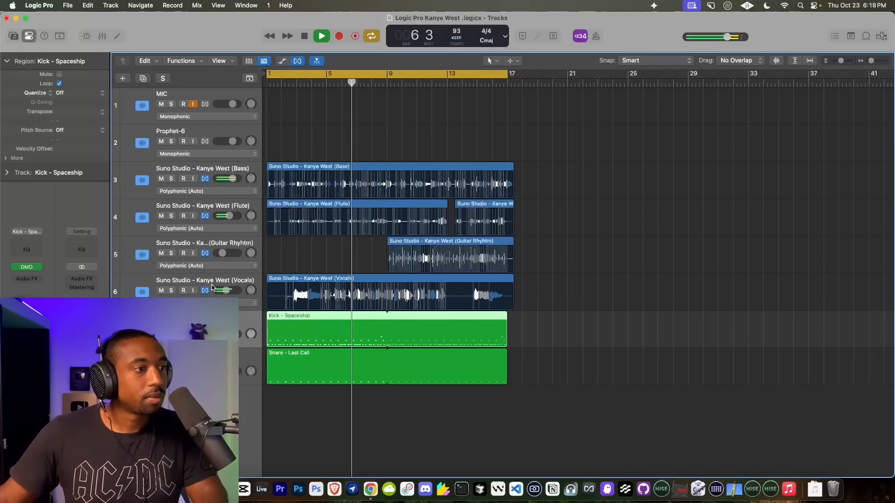
Insert a Sample Delay on the Flute track with the left and right delays at 970 samples
click(204, 208)
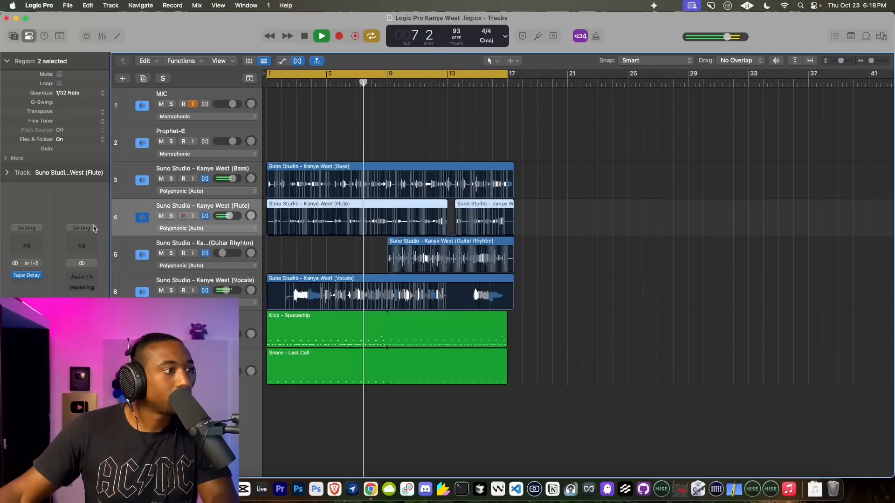
click(27, 279)
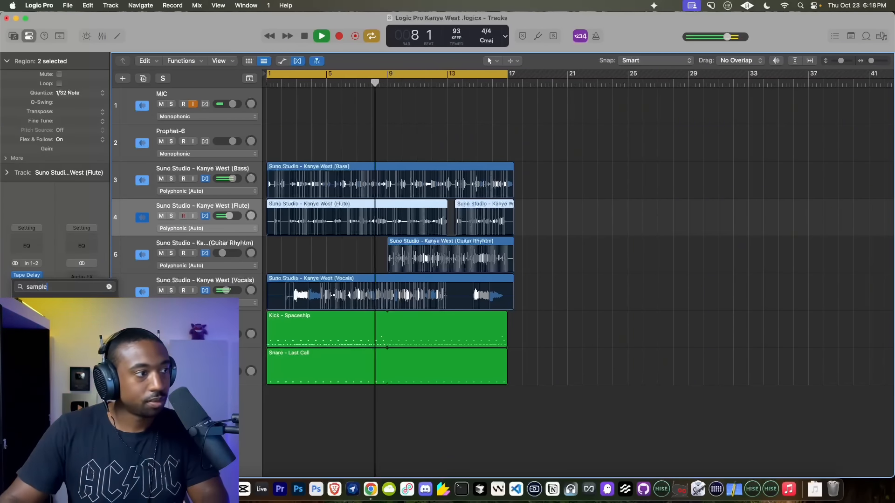
key(Return)
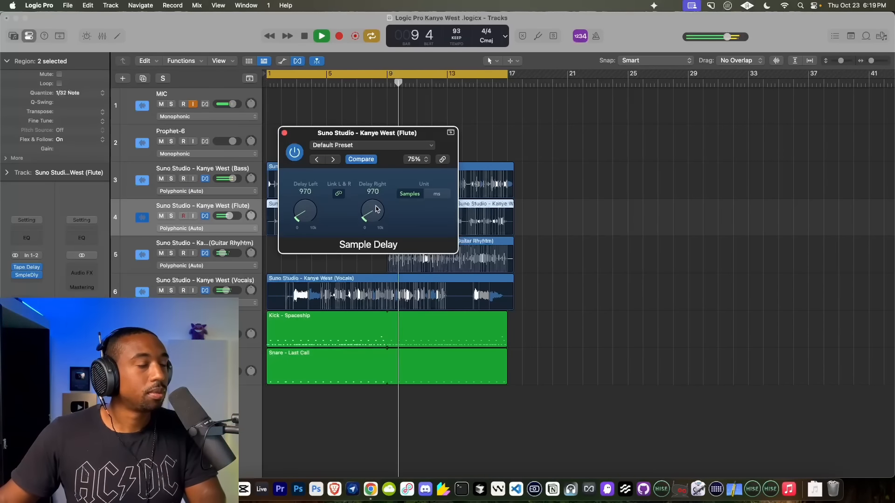
click(284, 134)
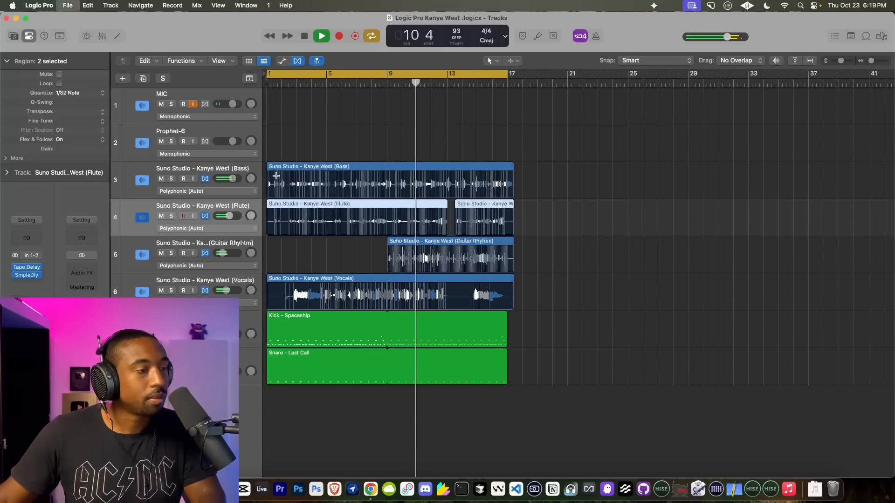
Insert a Sample Delay on the Guitar Rhythm track and set its right delay to 1047 samples
click(215, 243)
click(36, 279)
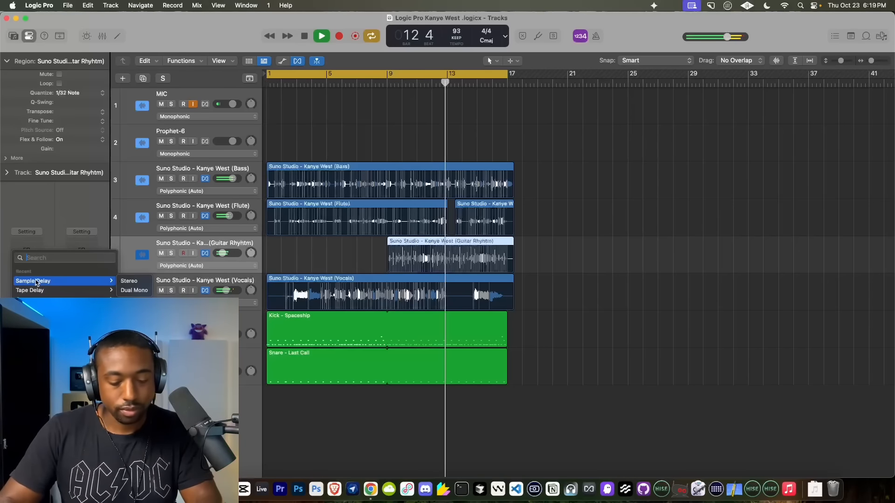
click(36, 282)
drag(370, 221, 376, 211)
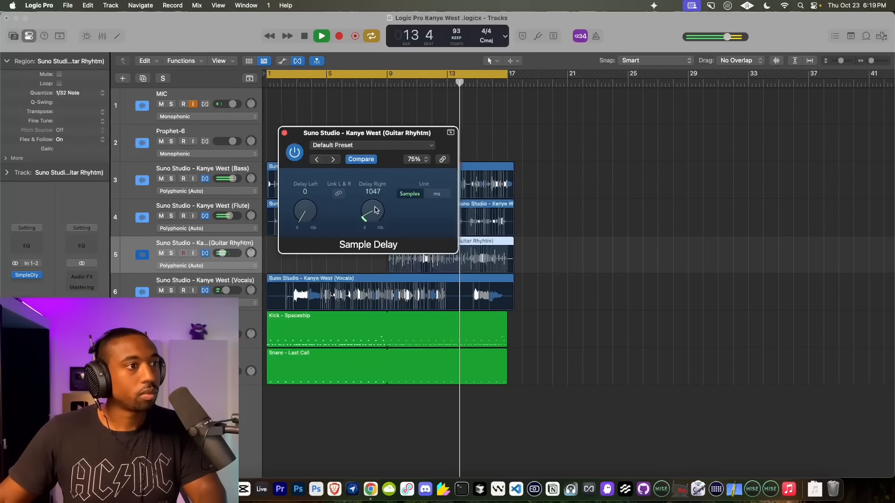
click(285, 133)
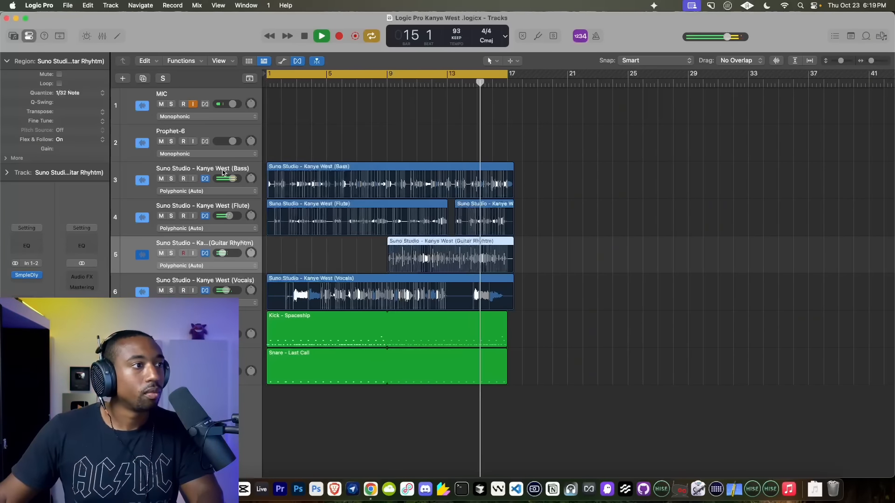
click(185, 326)
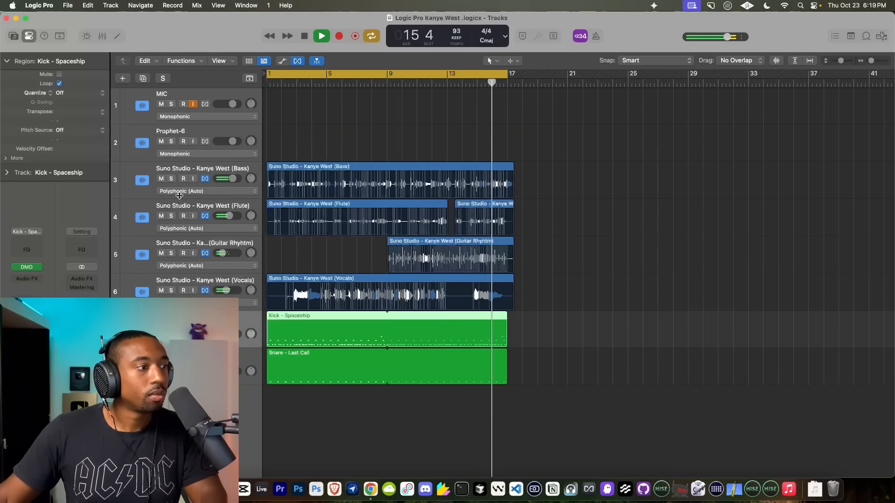
click(200, 170)
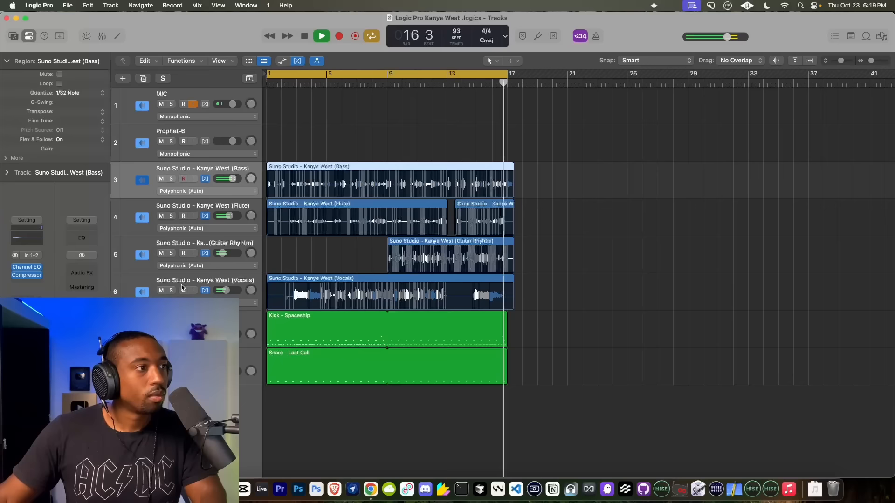
key(super+a)
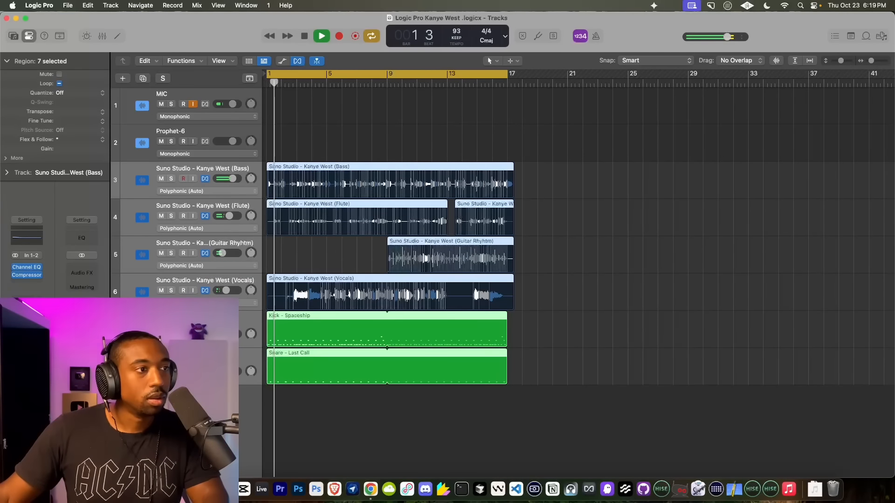
Align the first kick note of the Kick - Spaceship region with the start of bar 1 in the Piano Roll
double_click(279, 328)
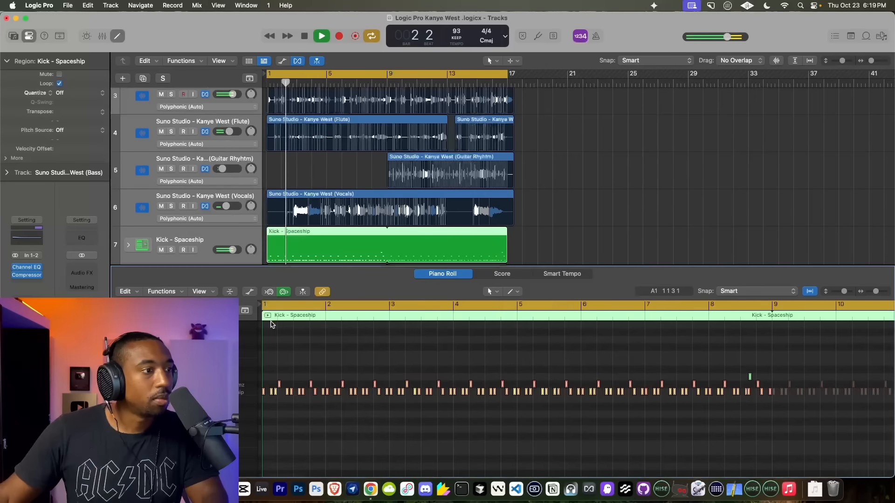
scroll(274, 400, up, 4)
scroll(275, 401, left, 3)
click(309, 409)
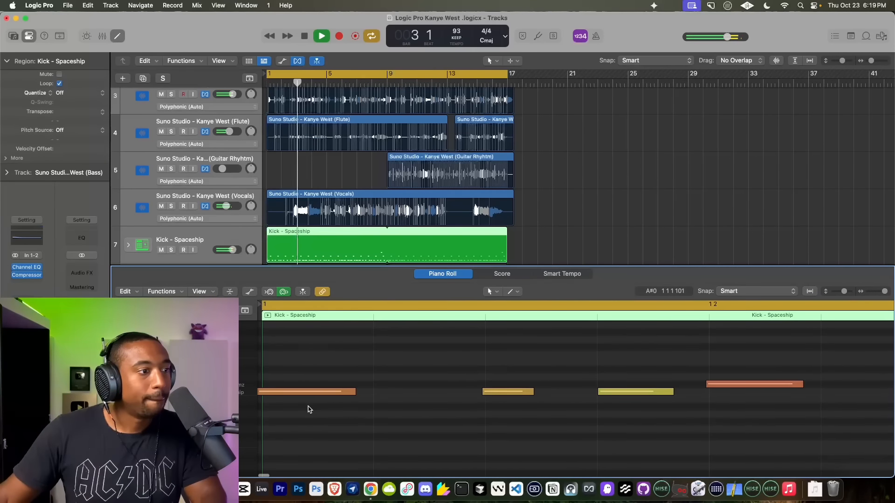
drag(285, 383, 273, 402)
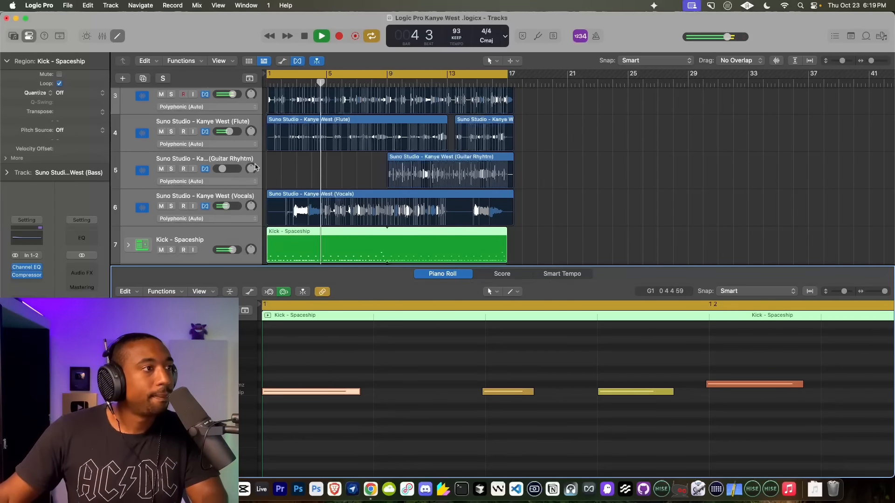
key(e)
click(303, 245)
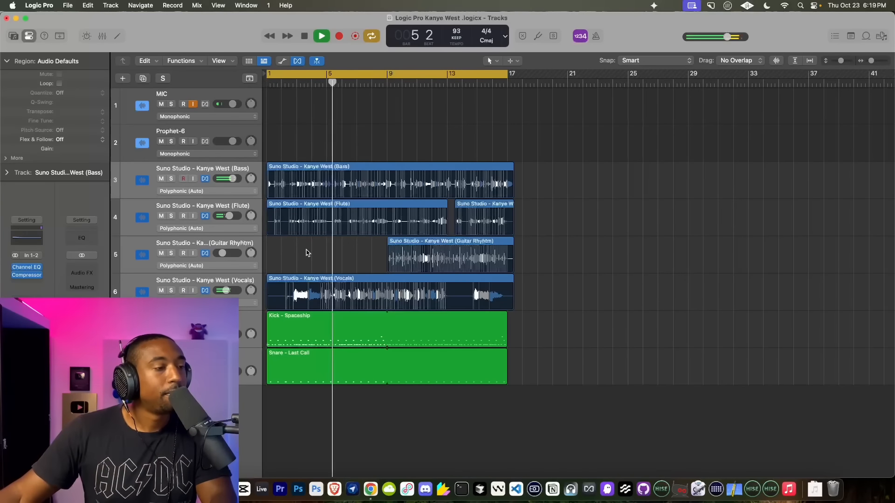
Transpose the Vocals region up 7 semitones while auditioning the track from the start
click(401, 297)
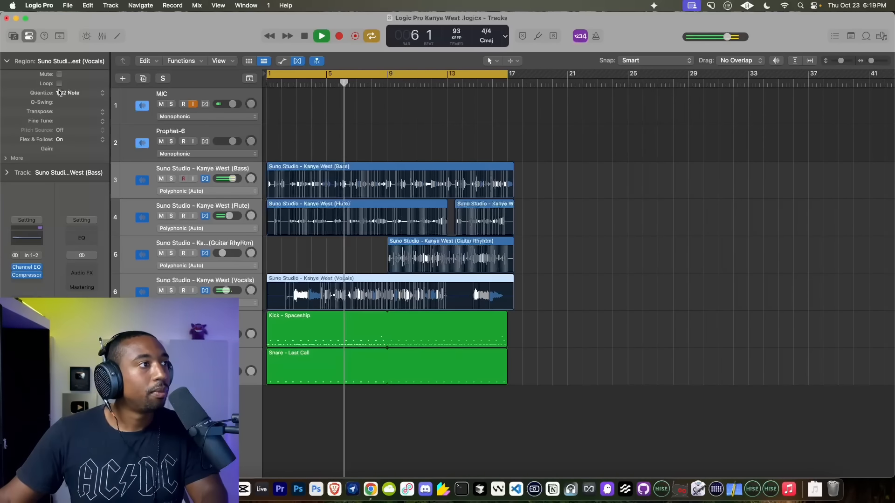
drag(66, 102, 65, 93)
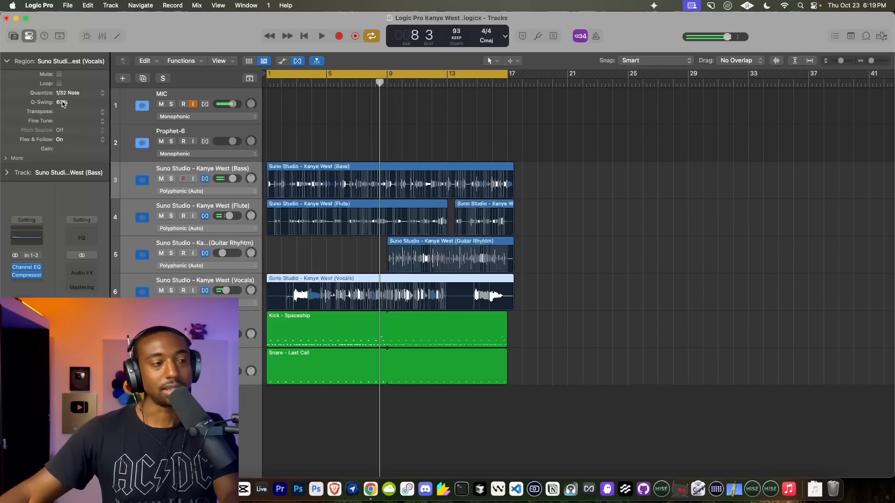
key(Return)
key(space)
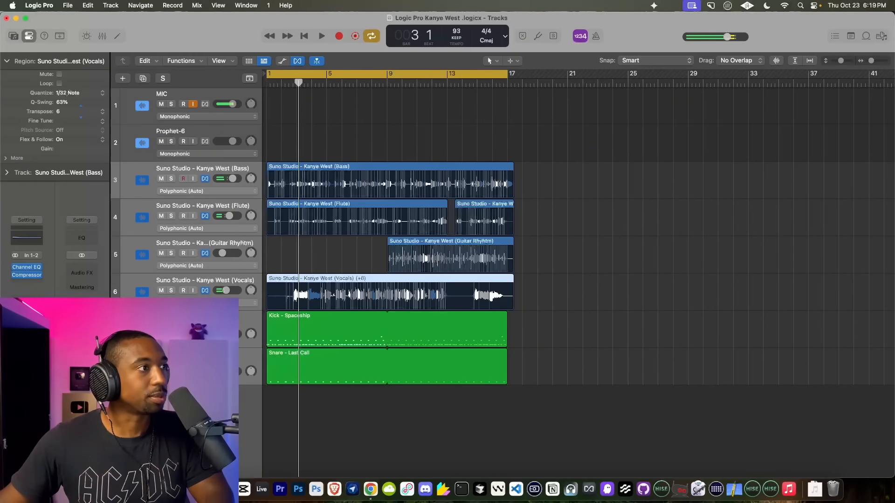
key(space)
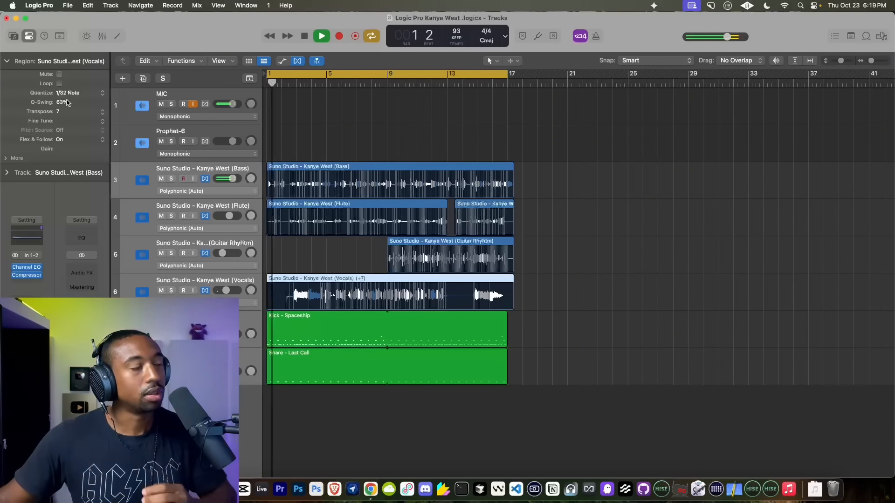
drag(61, 104, 59, 116)
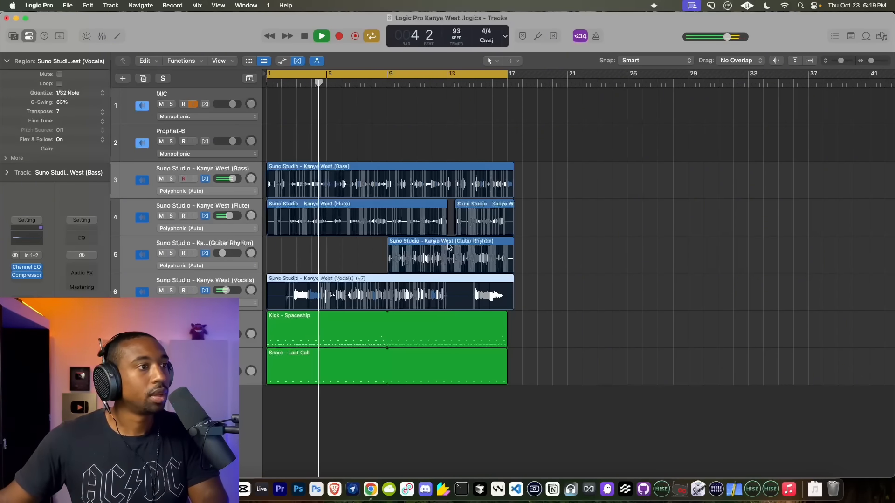
Transpose the Bass, Flute and Guitar Rhythm regions up 7 semitones and play from the start
drag(536, 267, 277, 167)
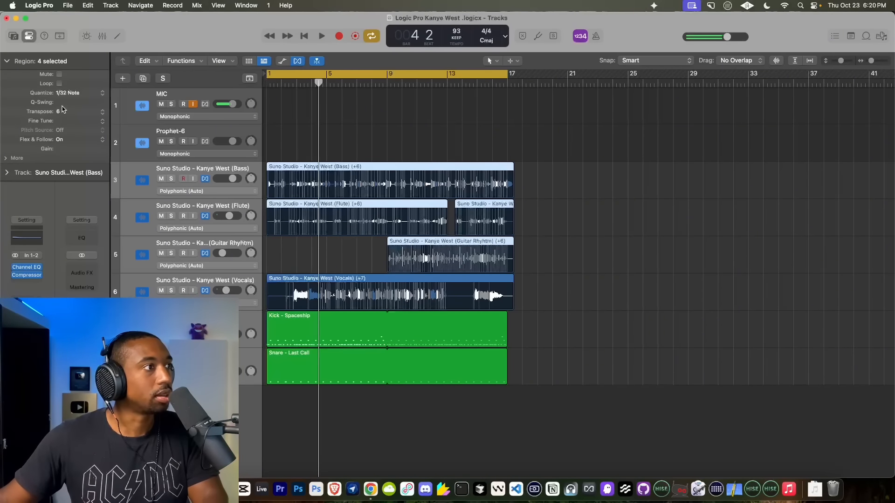
key(Return)
key(space)
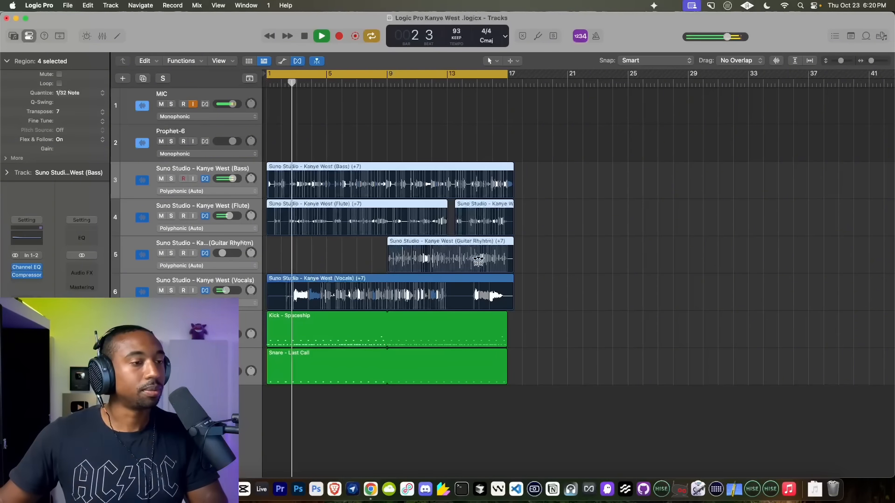
click(527, 296)
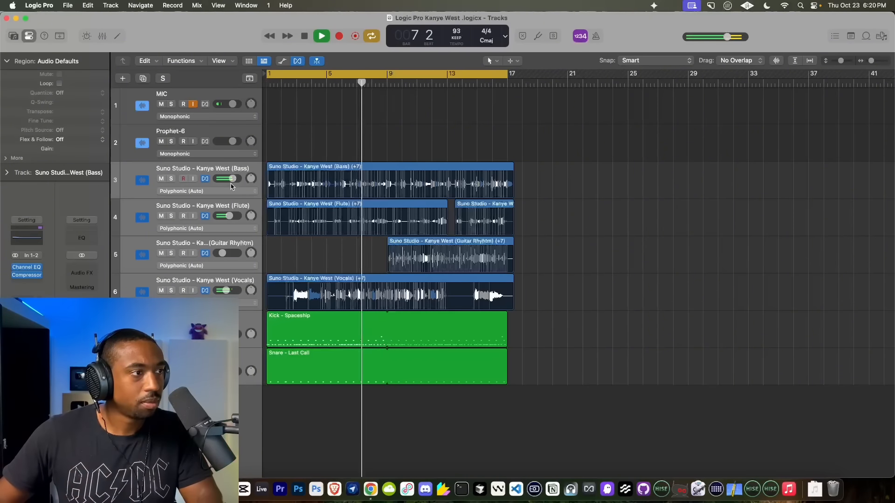
Raise the low shelf frequency in the Bass track's Channel EQ to 129 Hz and close the plug-in
click(20, 266)
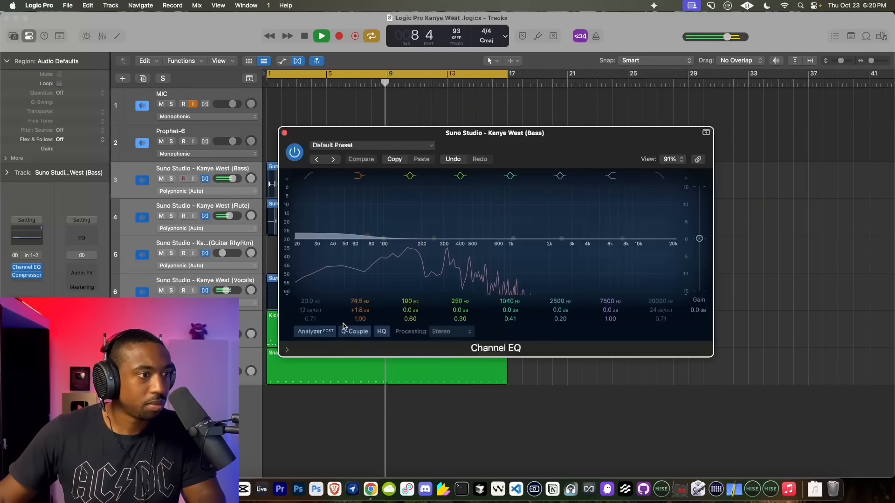
key(space)
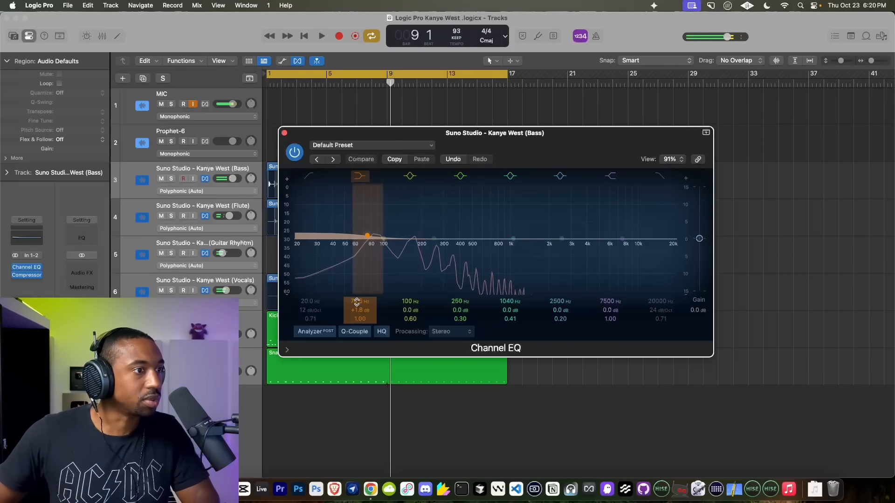
drag(357, 302, 357, 280)
key(space)
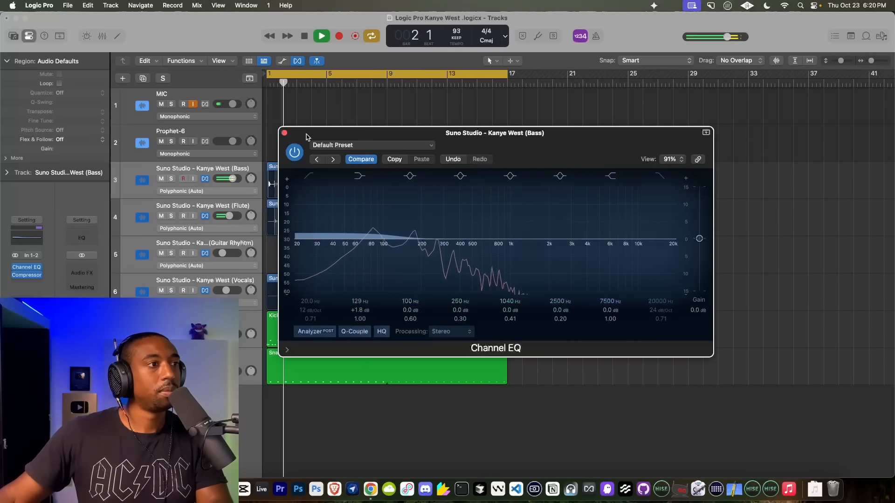
click(285, 133)
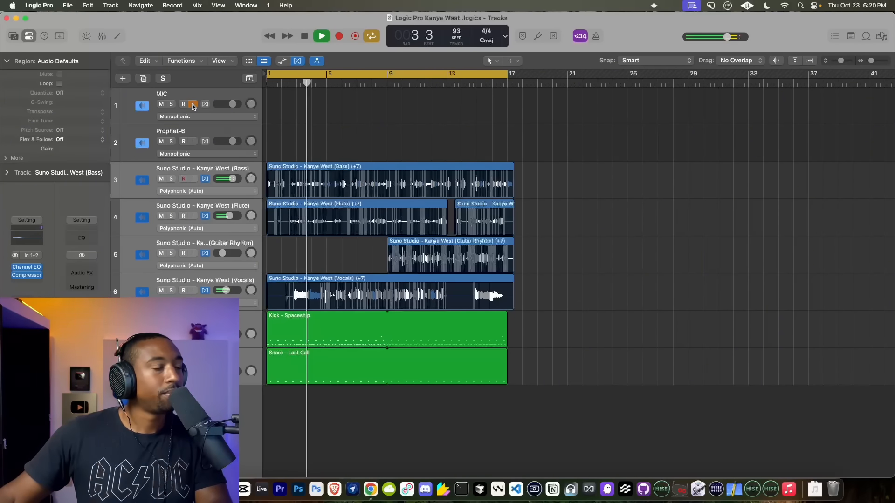
Turn off input monitoring on the MIC track and set the transposition of all five Suno regions to 3 semitones during playback
key(space)
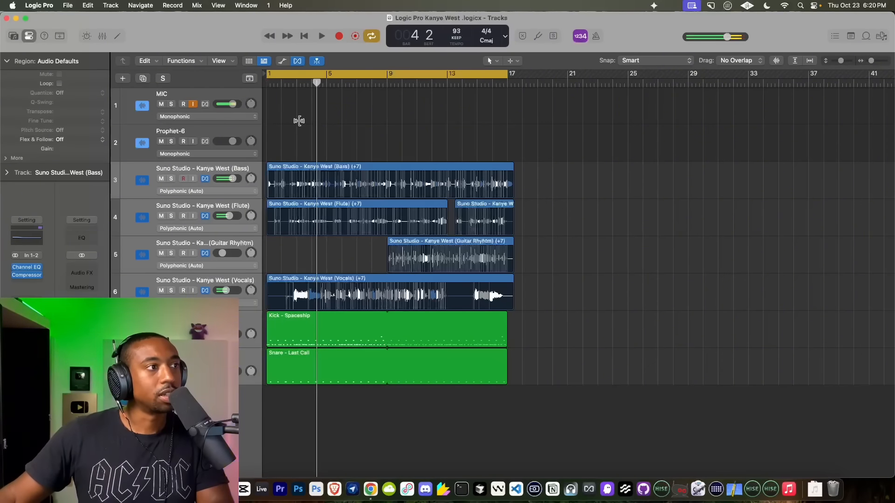
drag(552, 148, 246, 301)
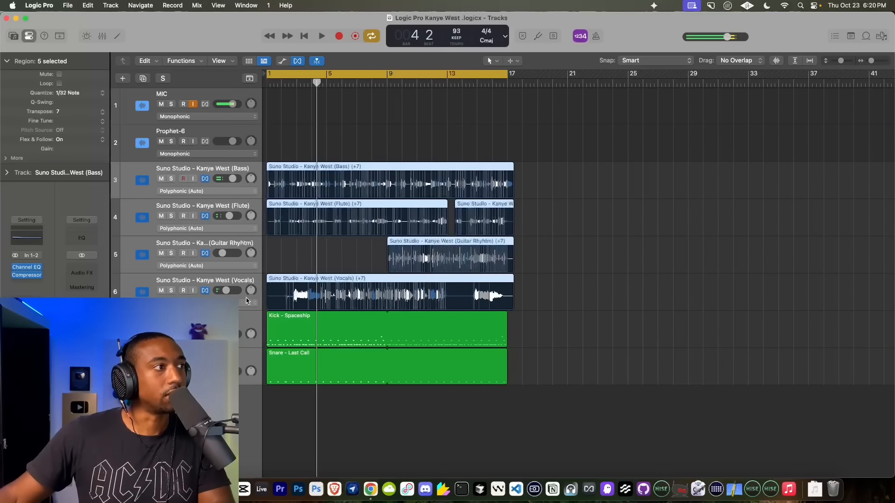
click(193, 105)
key(space)
drag(58, 112, 57, 120)
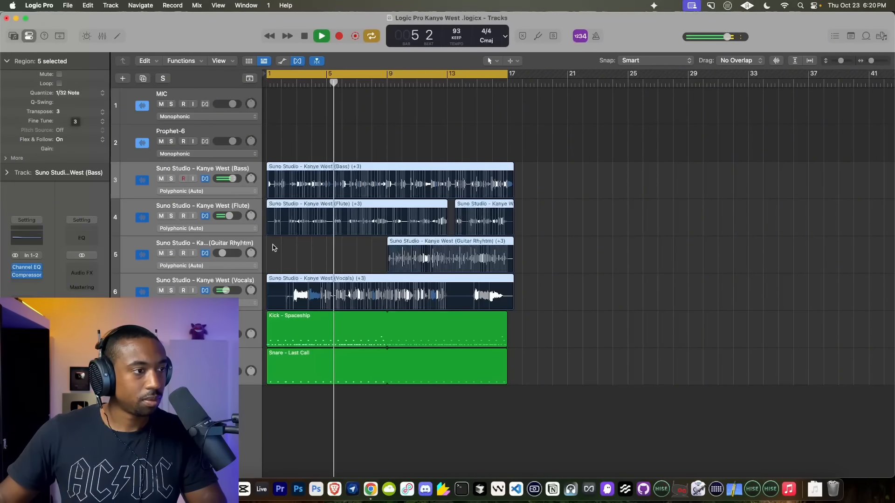
Insert a Sample Delay on the Vocals track with the linked left and right delays at 792 samples
click(512, 298)
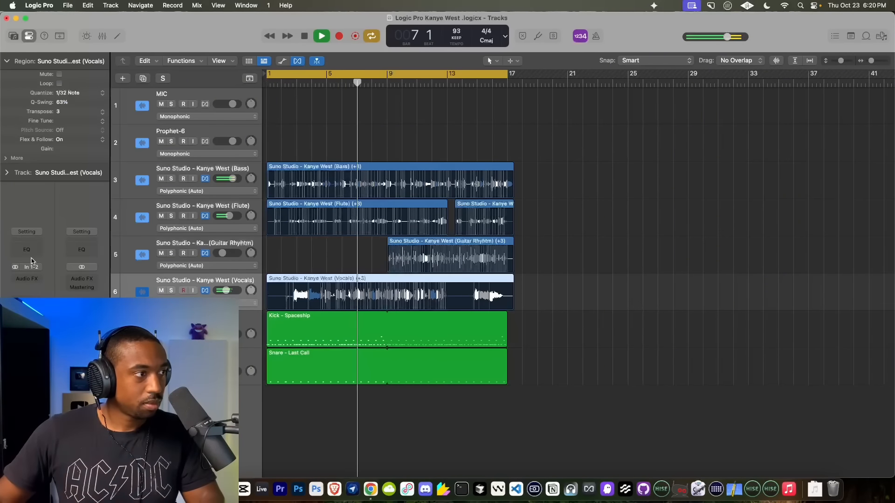
click(28, 279)
click(129, 280)
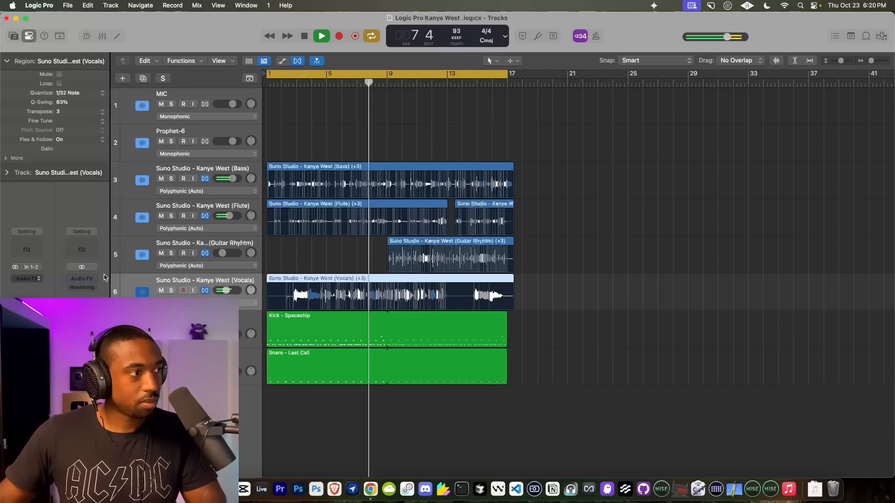
drag(372, 213, 372, 216)
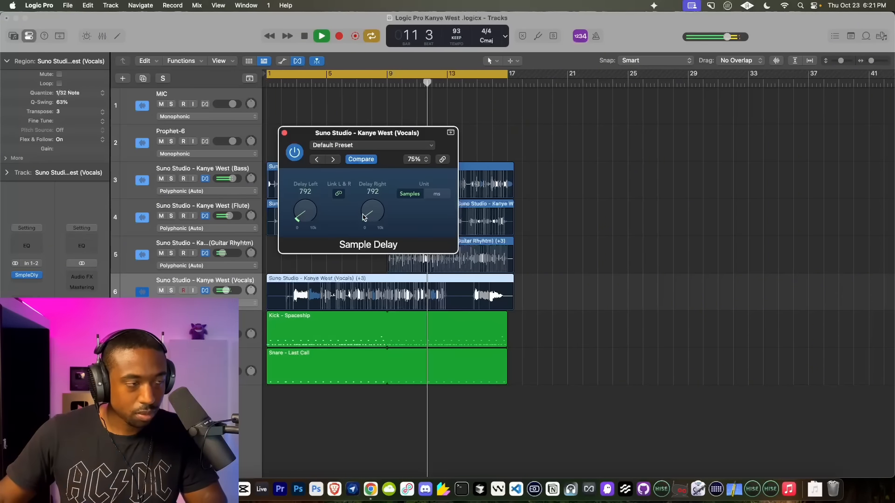
click(539, 268)
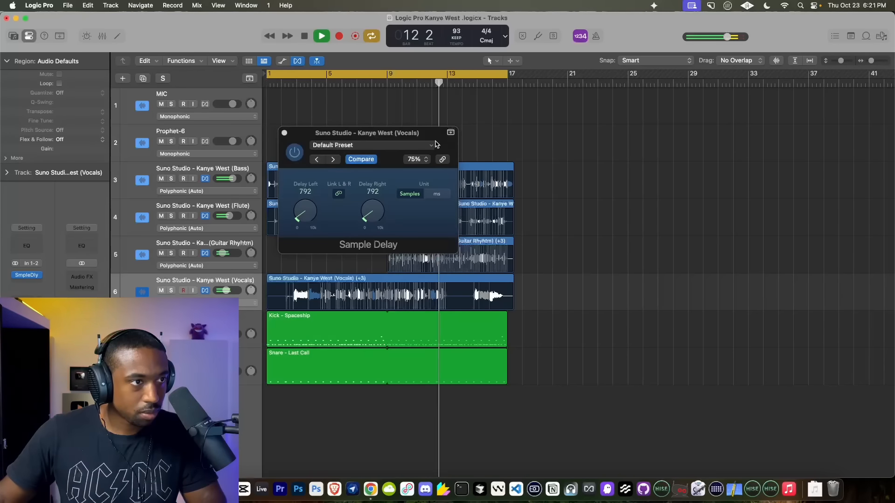
click(284, 133)
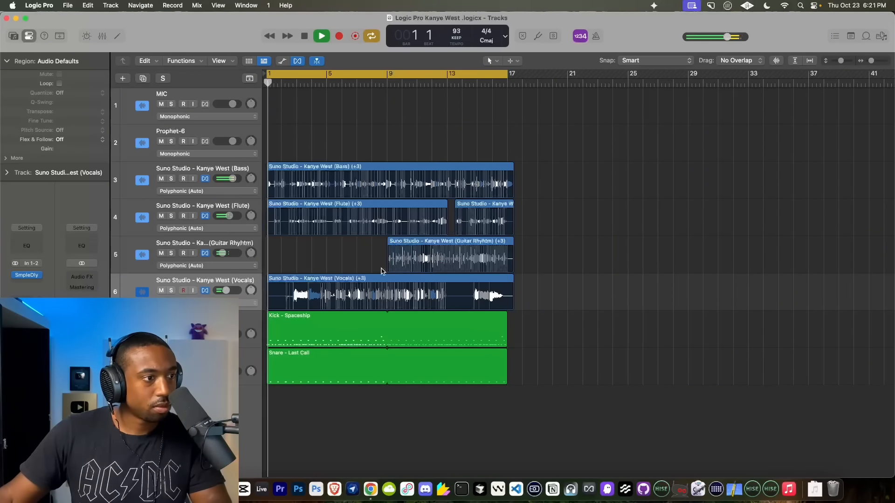
Open the Kick - Spaceship Quick Sampler within its track stack and set the pitch envelope depth to 98 cents
double_click(283, 333)
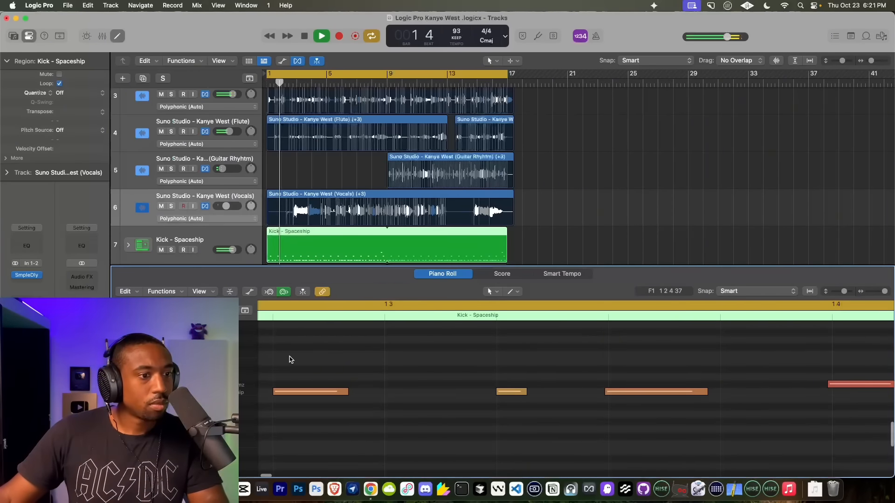
click(117, 35)
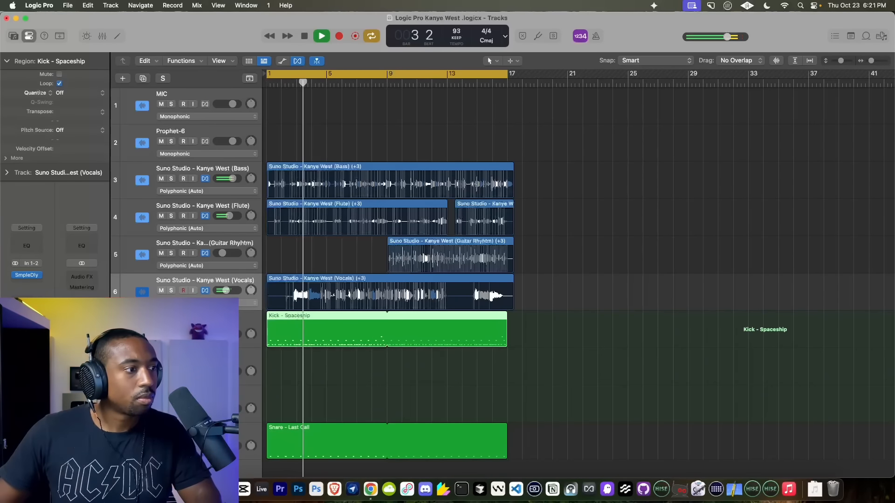
click(142, 366)
click(27, 262)
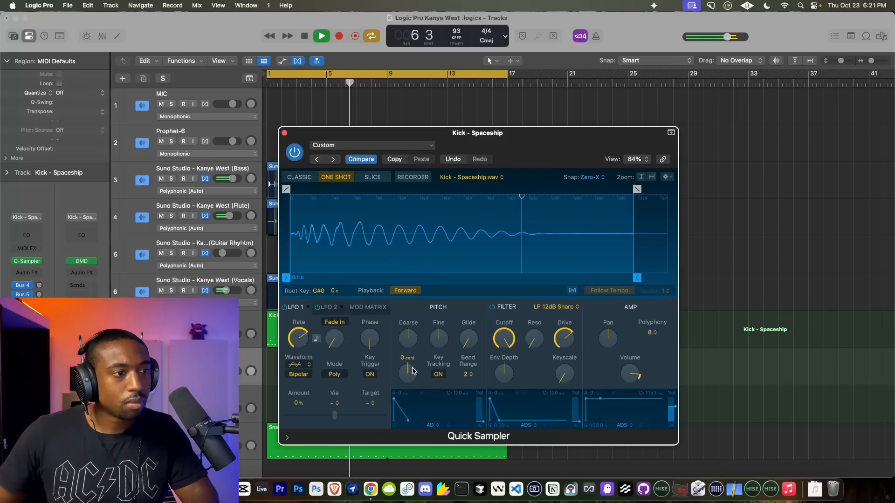
drag(409, 344, 412, 337)
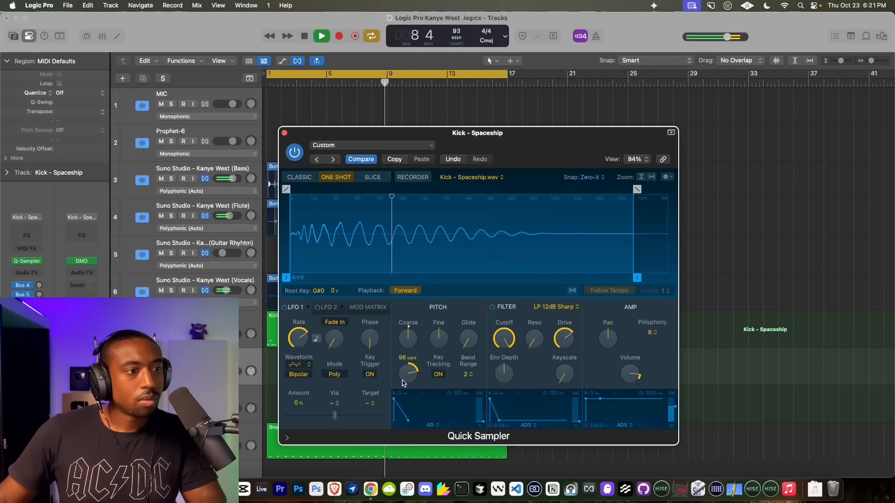
click(284, 133)
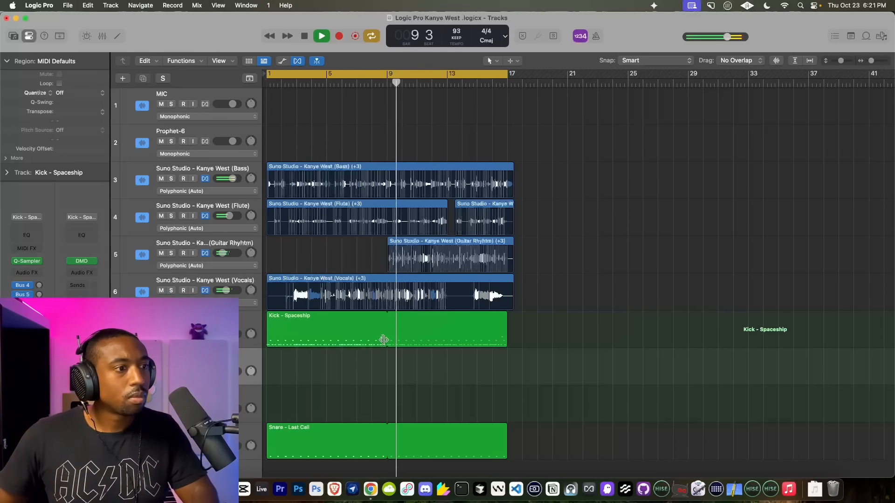
Delete the C1 kick note just before beat 4 of bar 8 in the Kick - Spaceship region and close the Piano Roll
double_click(368, 326)
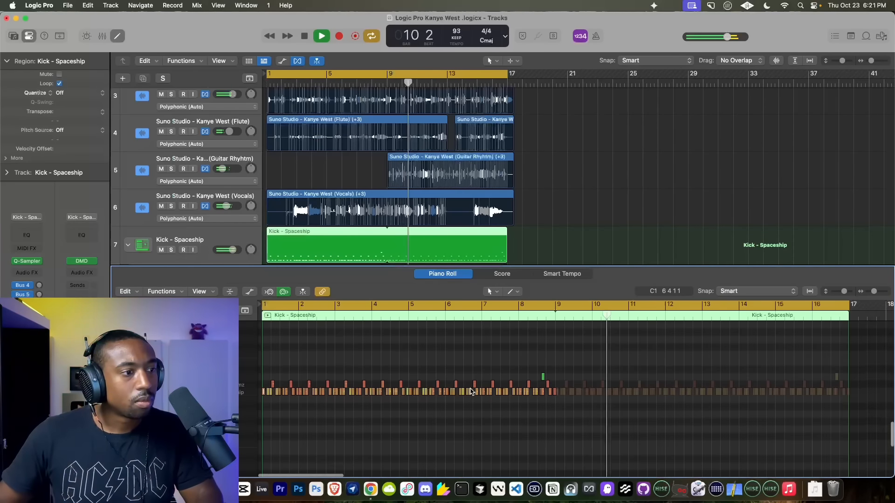
scroll(539, 377, up, 10)
scroll(539, 376, right, 1)
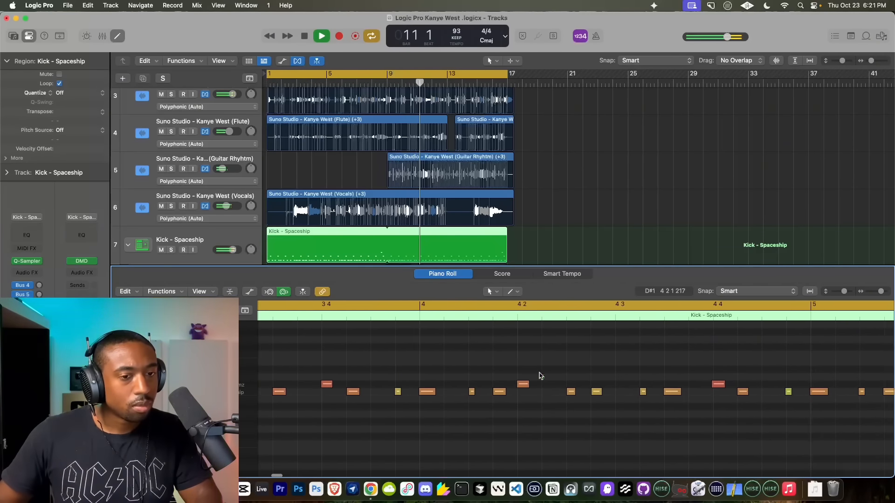
scroll(540, 376, right, 8)
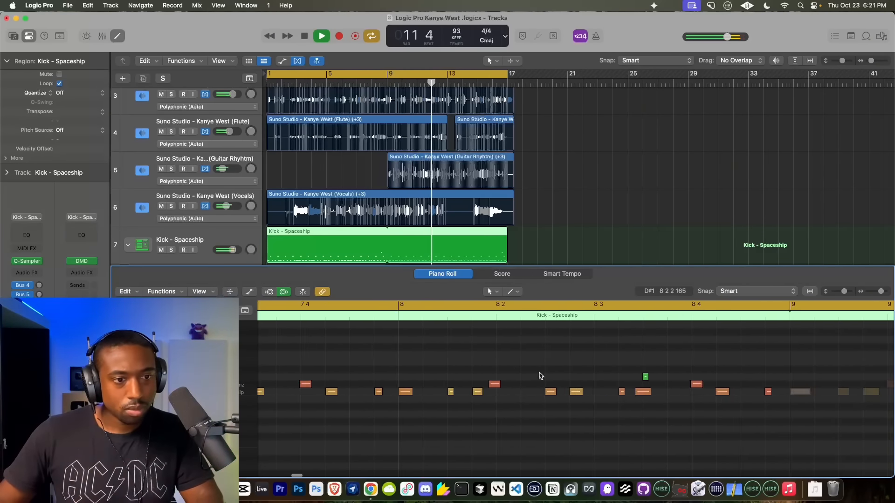
scroll(539, 376, right, 6)
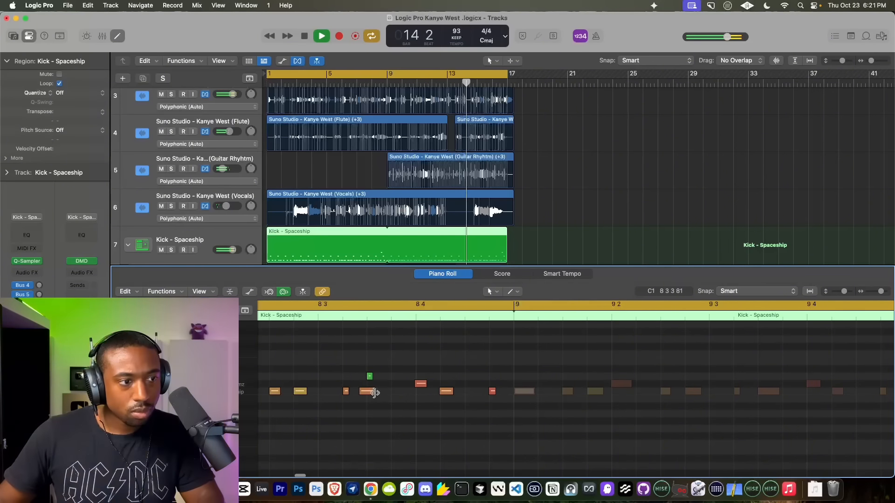
mouse_move(370, 394)
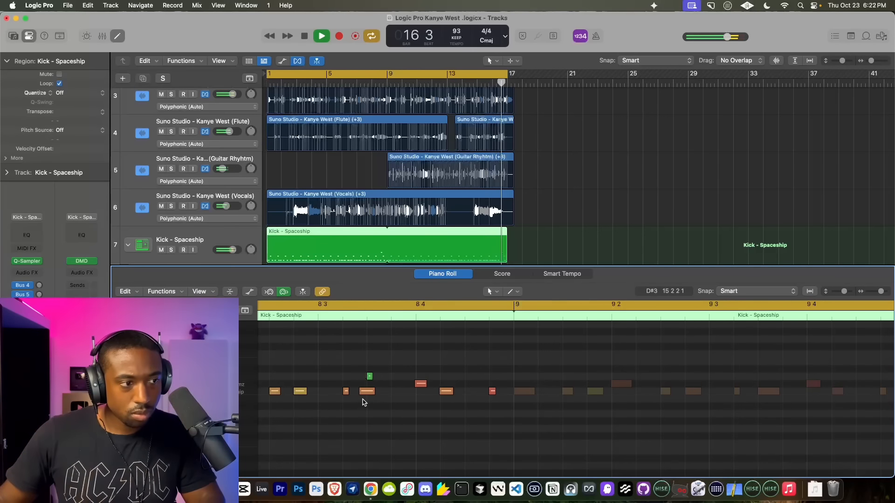
click(365, 391)
key(Delete)
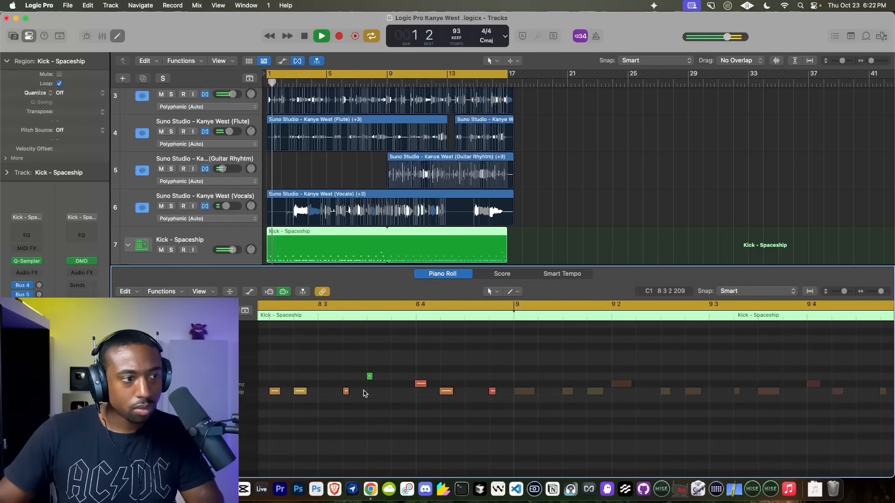
scroll(365, 392, down, 10)
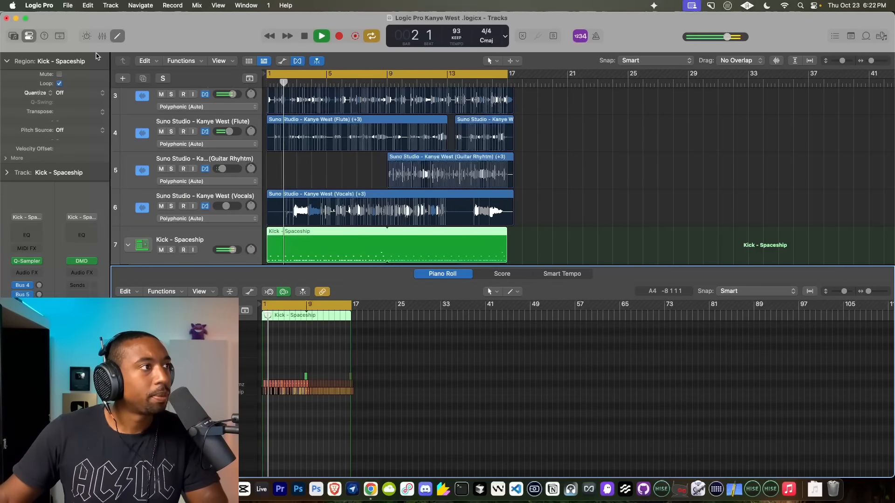
key(e)
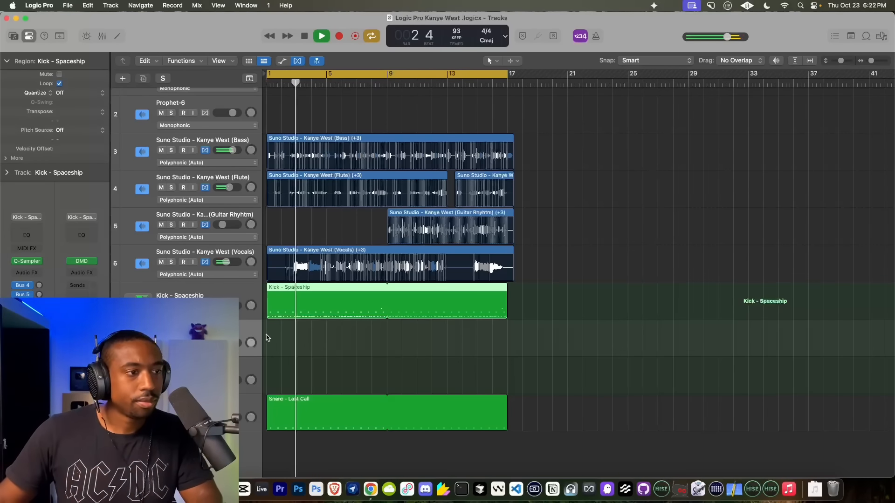
Lower the filter cutoff in the Kick - Spaceship Quick Sampler
click(30, 261)
drag(493, 338, 501, 377)
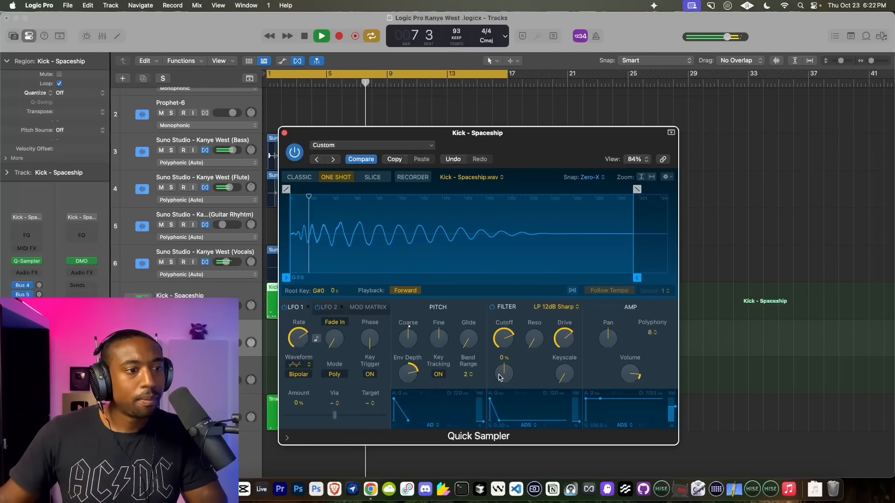
mouse_move(566, 338)
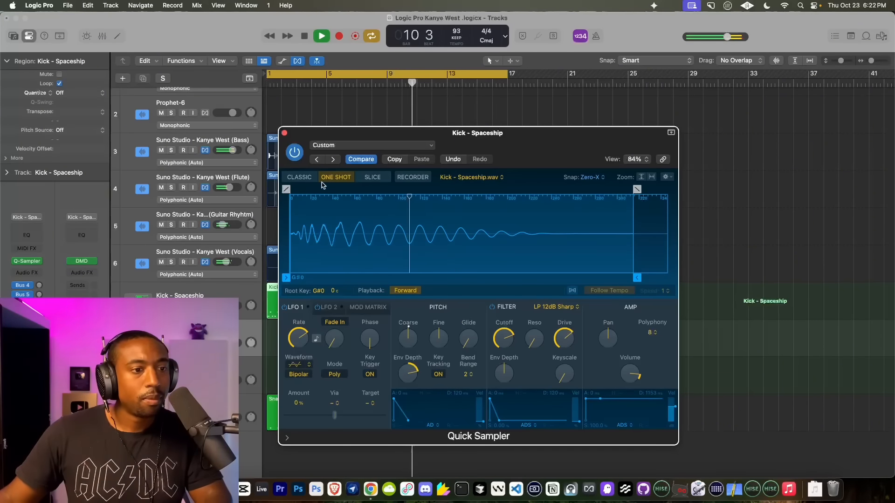
Close the Kick - Spaceship Quick Sampler and slightly lower the volume of the Flute track
click(284, 133)
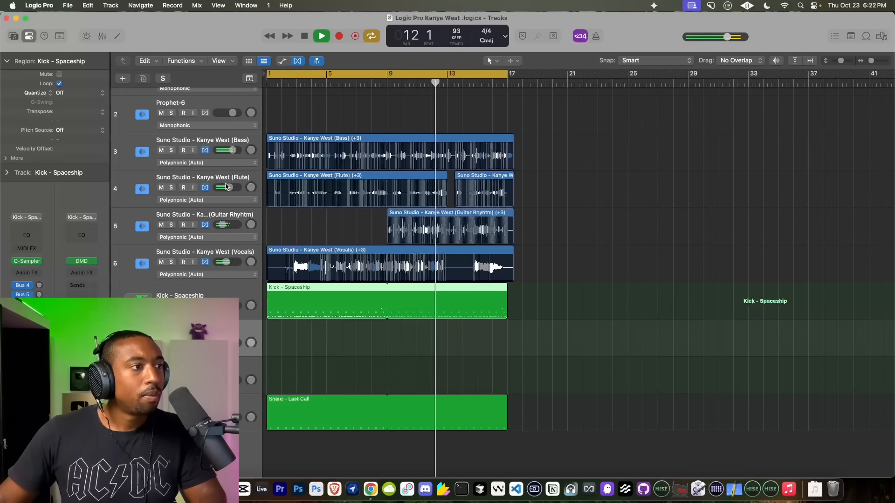
drag(230, 188, 202, 190)
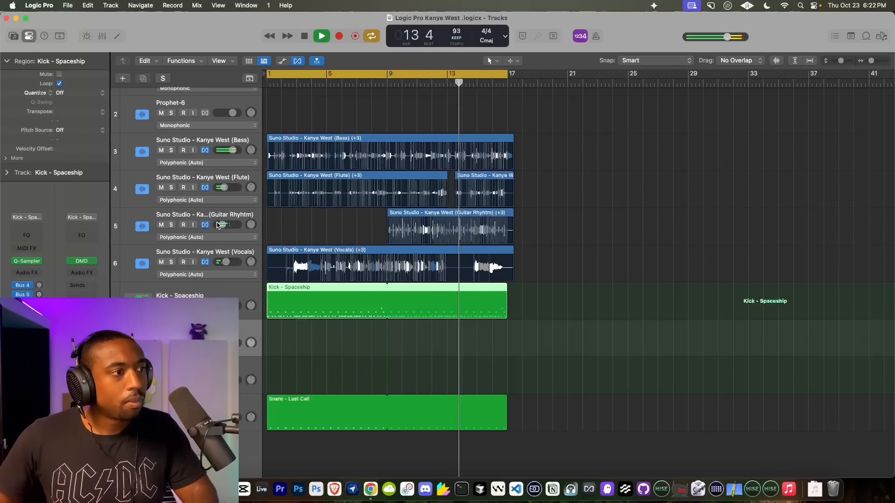
drag(224, 188, 225, 187)
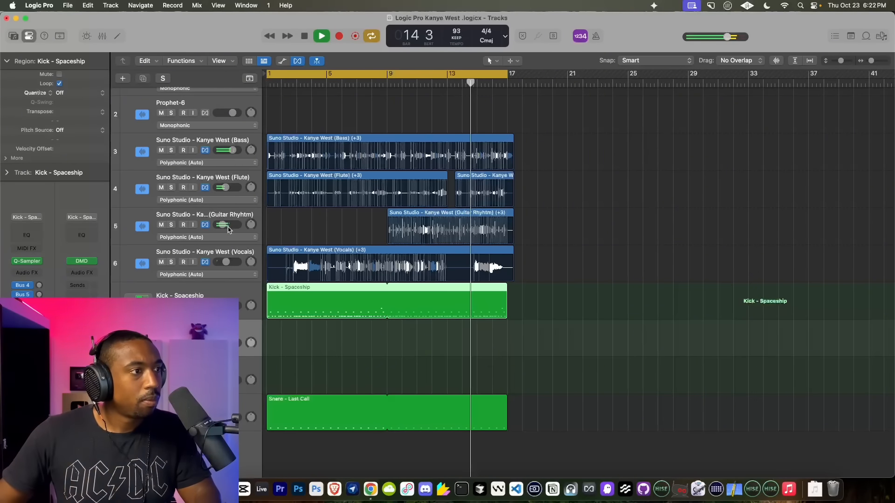
Set the transpose of all Bass, Flute, Guitar Rhythm and Vocals regions to -5 and play them with MIC input monitoring off
click(475, 159)
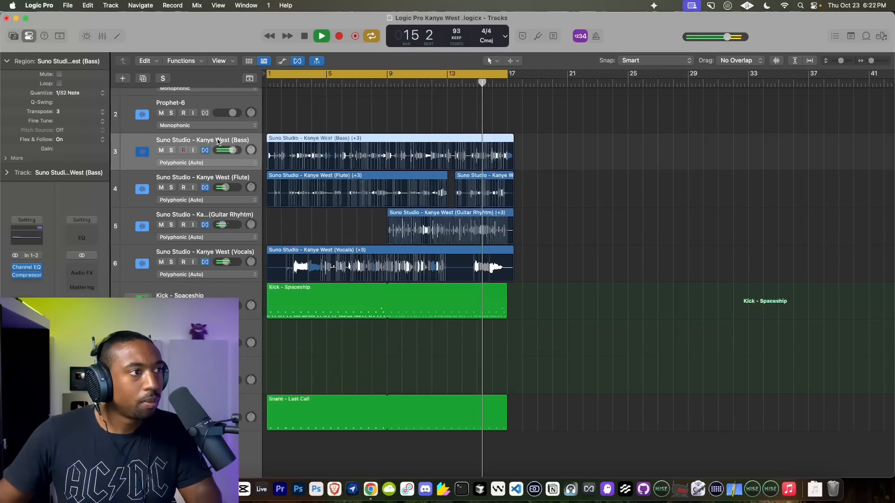
scroll(478, 231, up, 2)
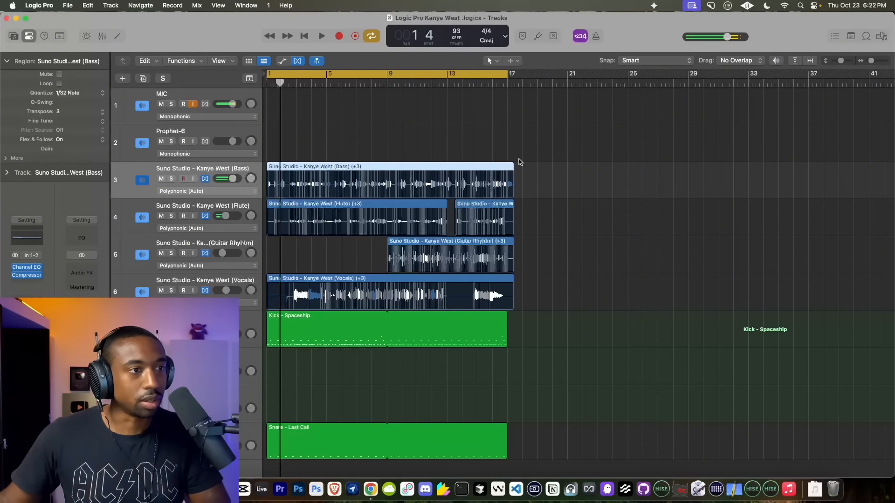
drag(537, 147, 262, 305)
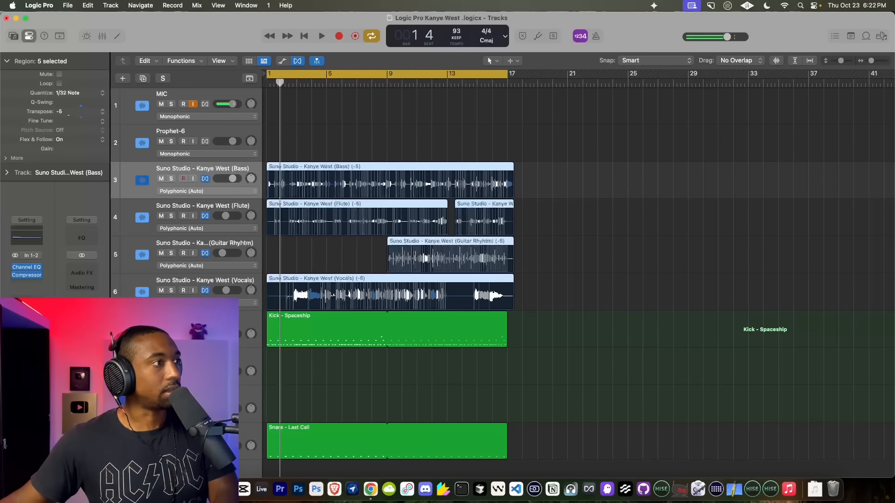
key(space)
click(192, 104)
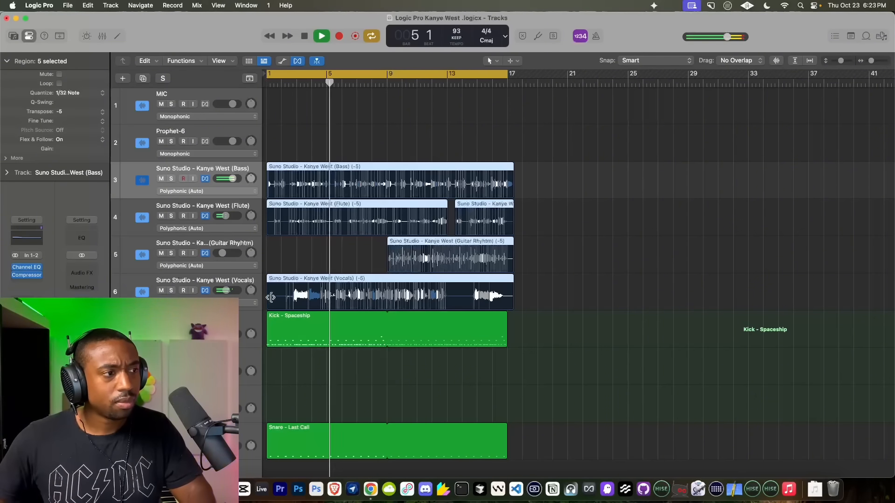
Check the Sample Delay settings on the Suno Studio Vocals track and close the plug-in
click(271, 298)
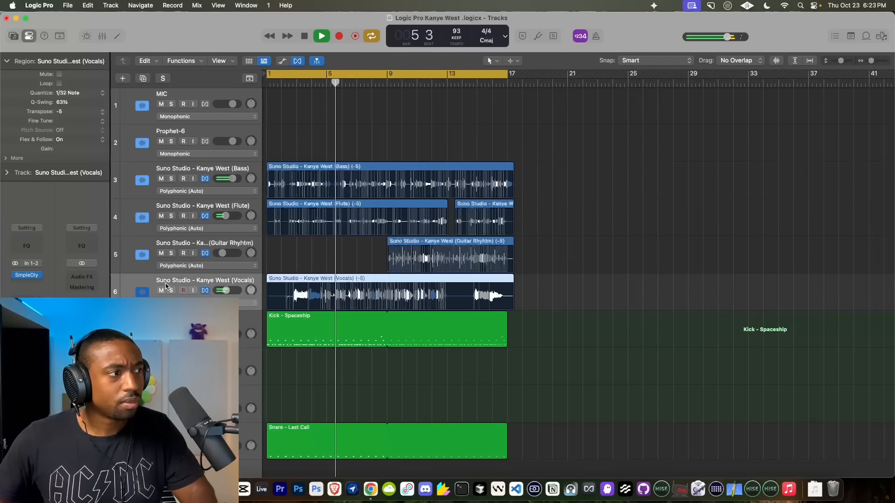
click(27, 276)
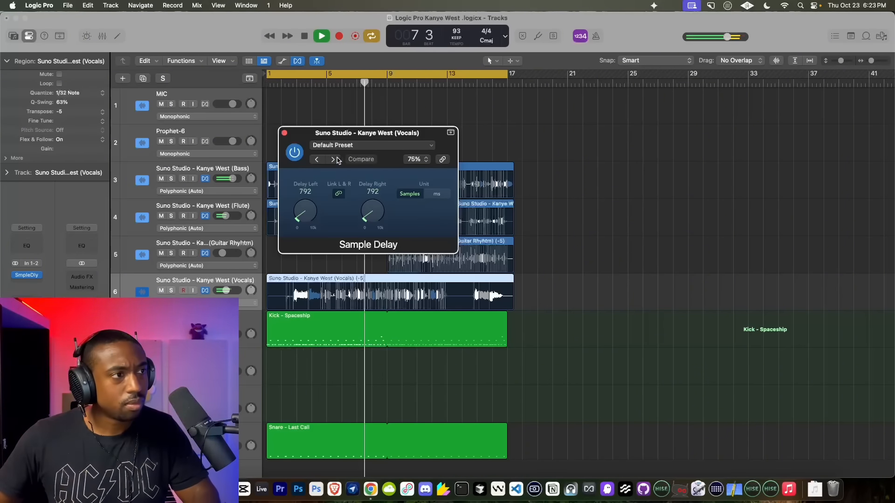
click(284, 133)
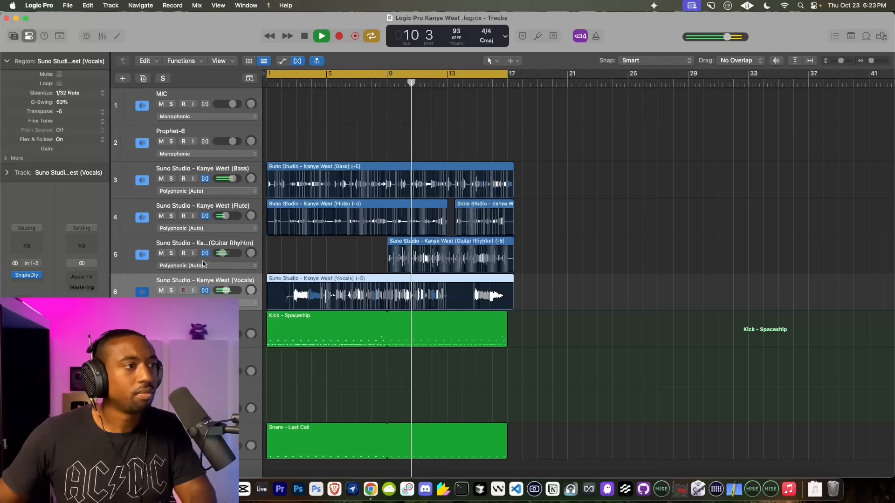
Group the Bass, Flute, Guitar Rhythm and Vocals tracks into a summing stack named Suno Studio
click(205, 169)
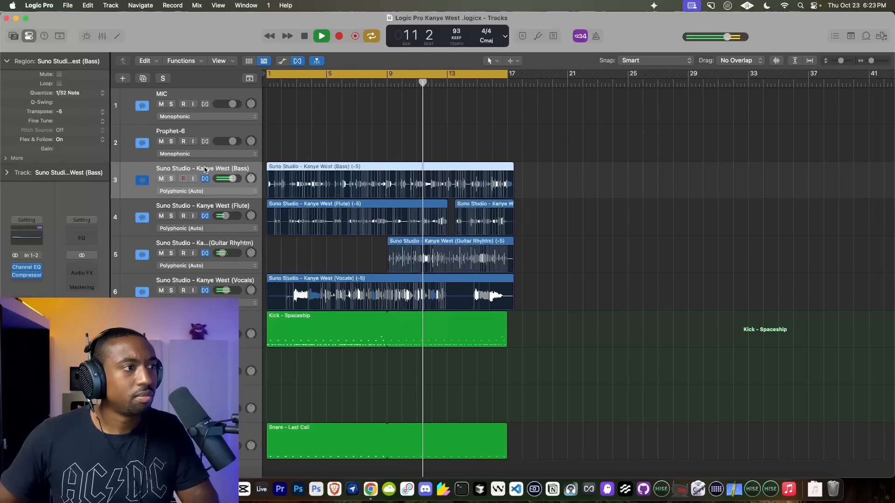
shift+click(196, 282)
right_click(196, 282)
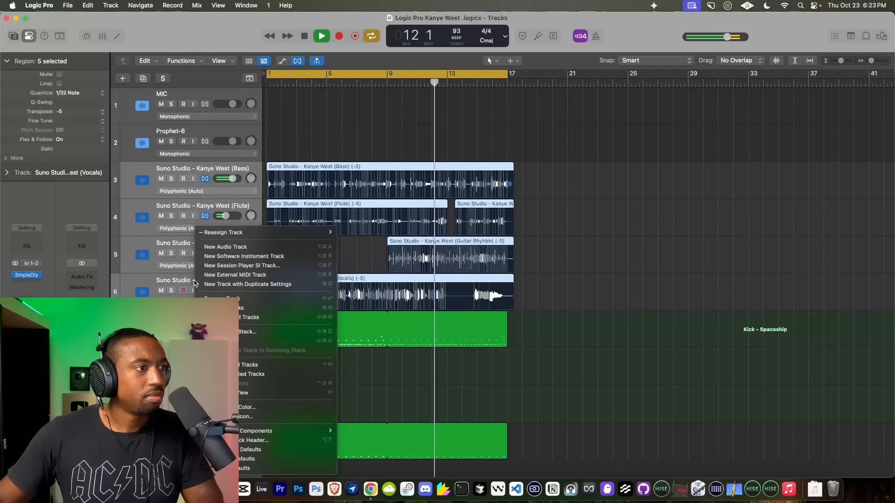
click(280, 332)
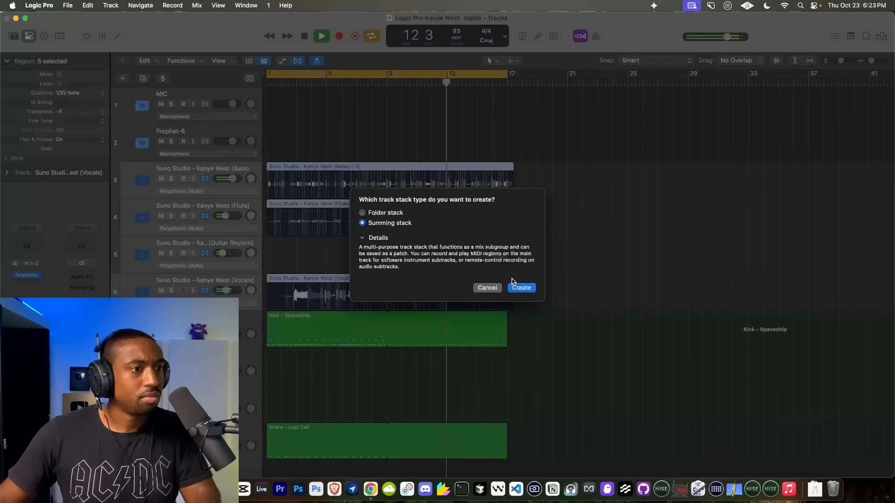
click(521, 288)
text(Sun)
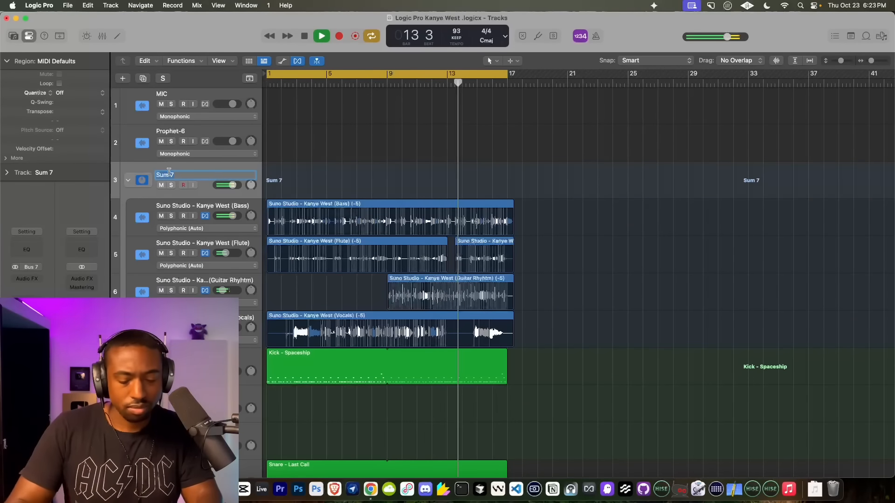
text(o Studio)
key(Return)
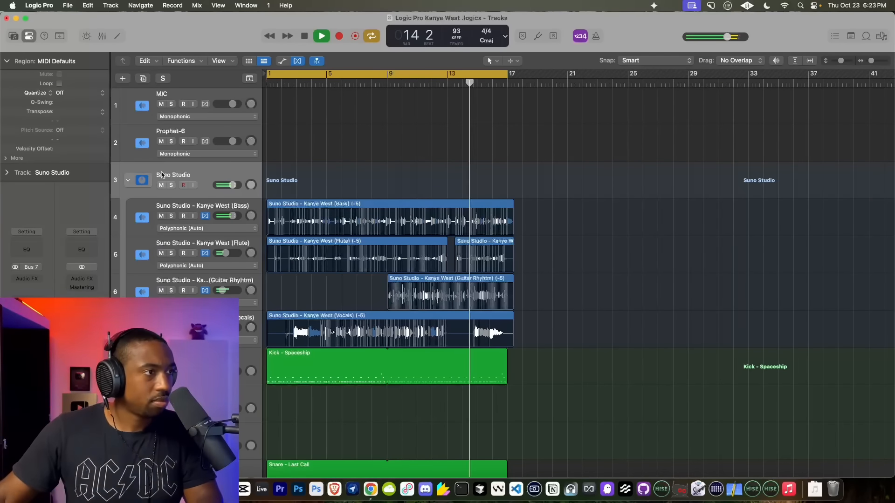
Collapse the Suno Studio and kick stacks, and group them with the snare stack into a summing stack named Beat
click(129, 182)
click(127, 220)
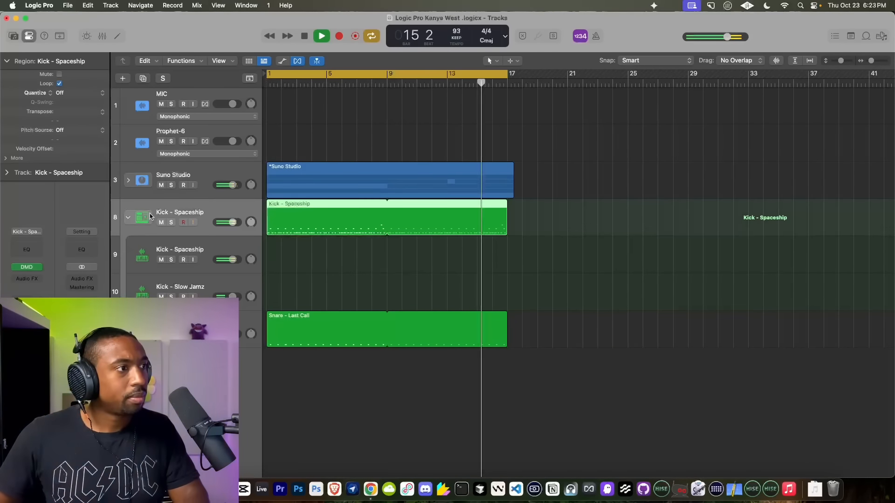
click(127, 220)
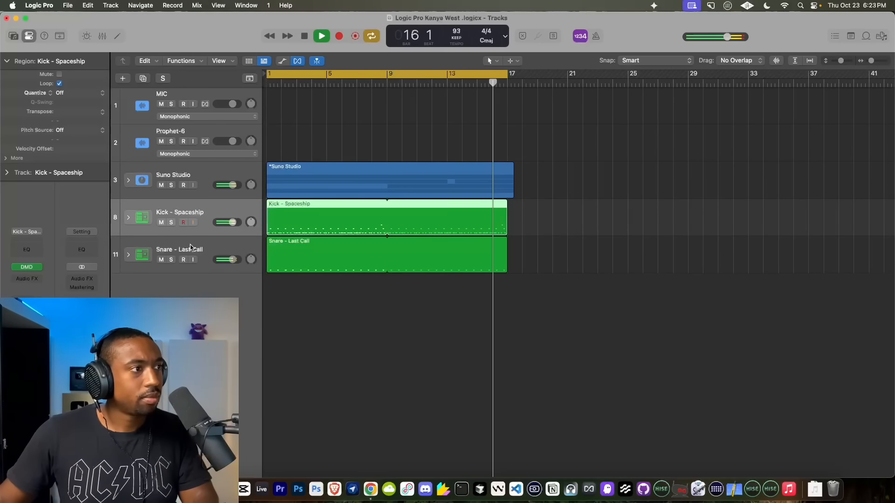
key(Down)
shift+click(190, 177)
right_click(192, 175)
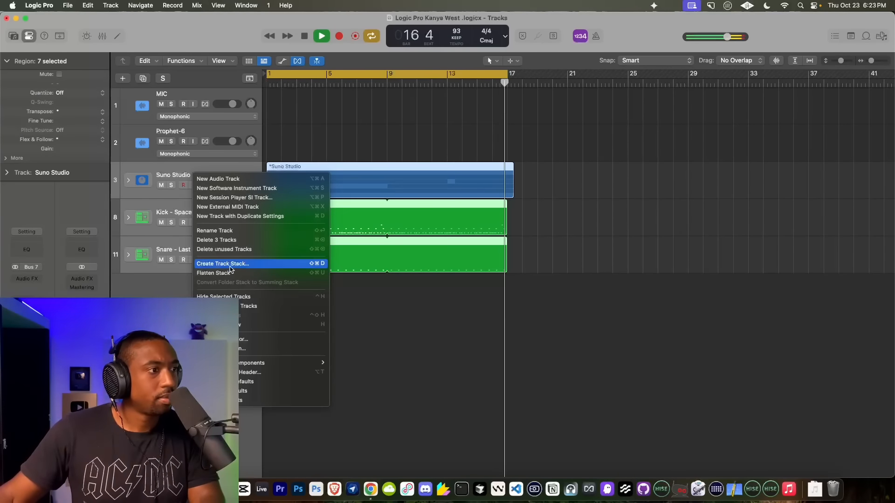
click(230, 265)
click(522, 286)
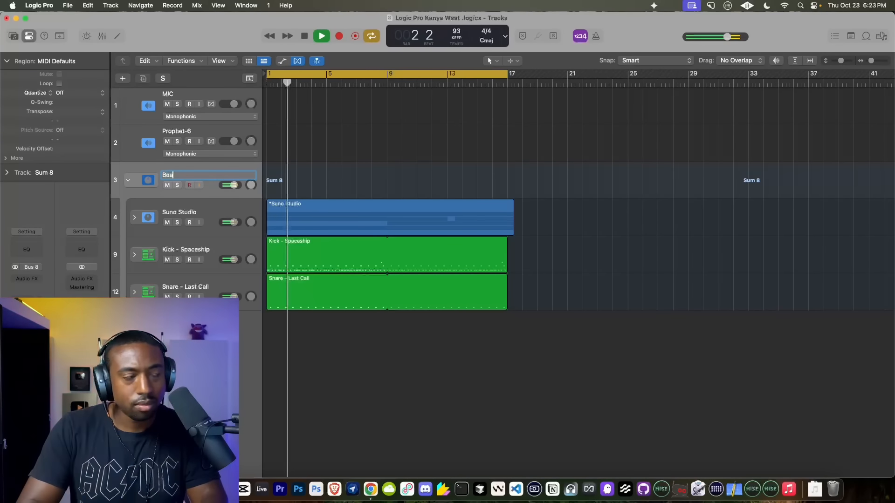
text(Beat)
key(Return)
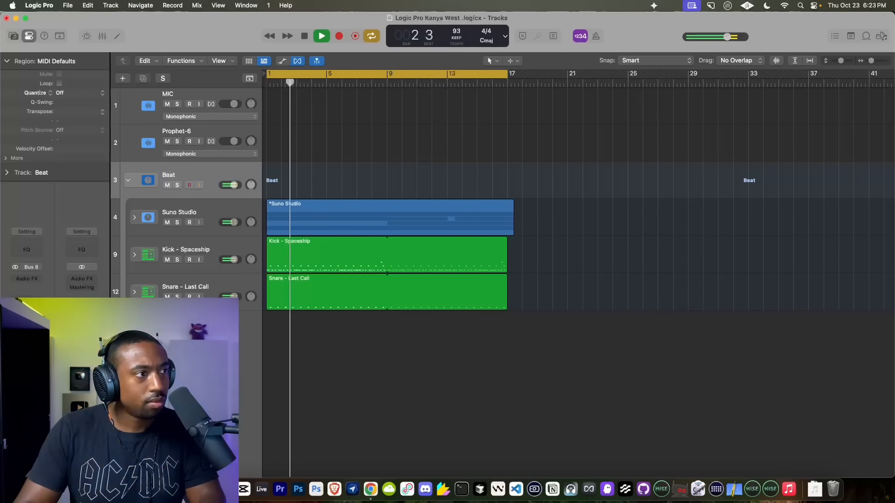
Insert an Expander on the Beat stack with its threshold at -11.0 dB and Output Clip kept on Soft
click(27, 280)
text(ex)
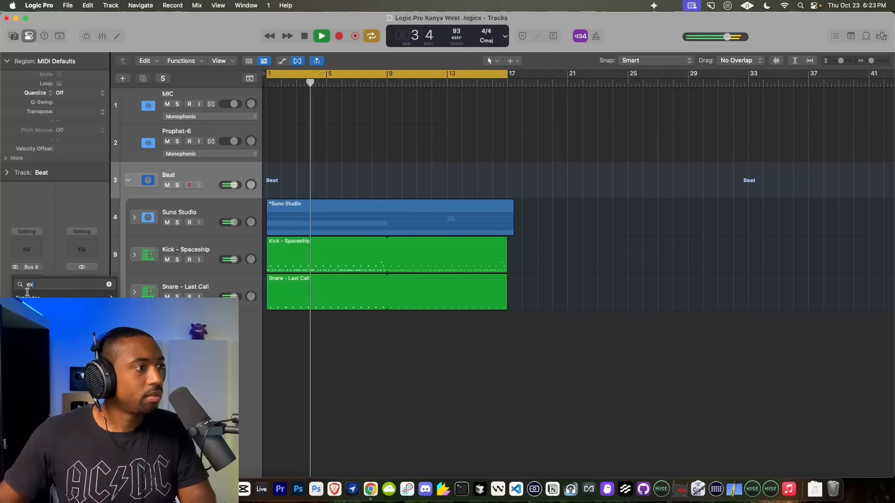
click(28, 297)
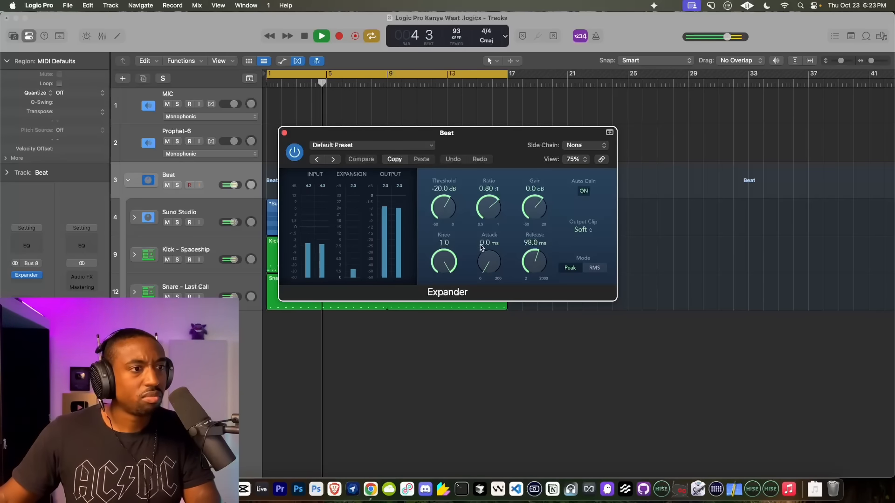
drag(448, 204, 450, 191)
click(583, 230)
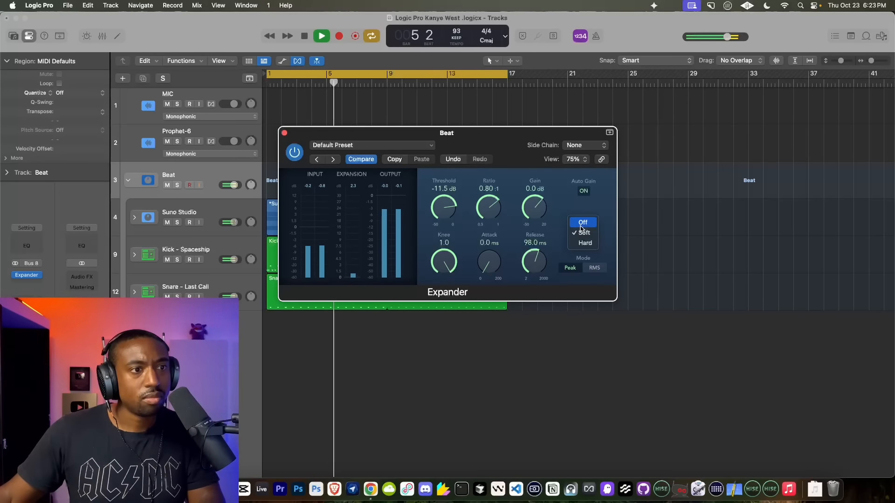
drag(449, 213, 450, 210)
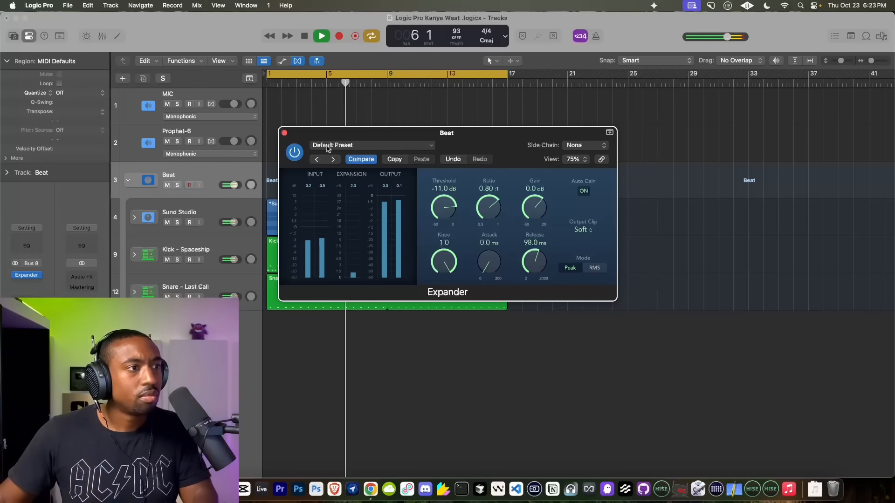
click(284, 132)
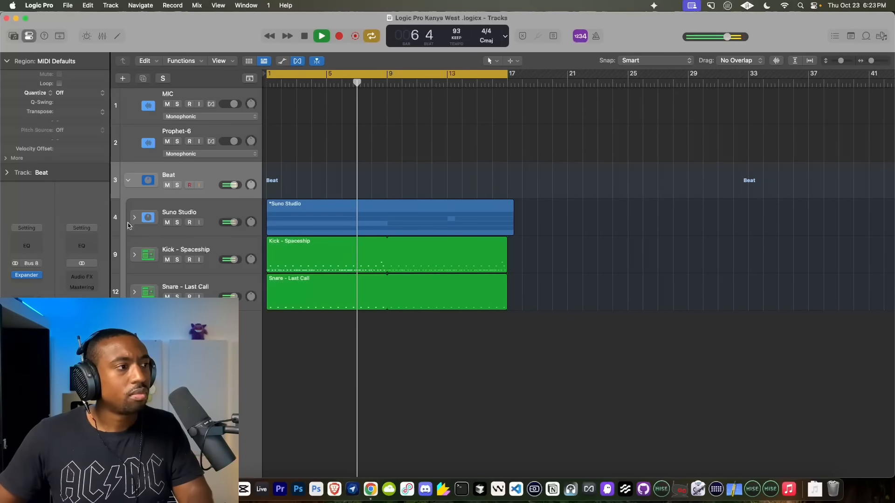
Add a Compressor after the Expander on the Beat stack, close its window and stop playback
click(37, 275)
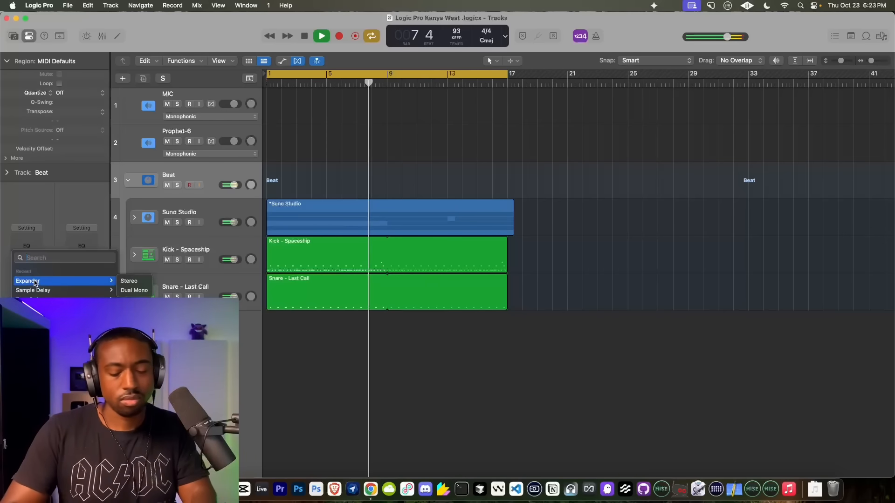
text(comp)
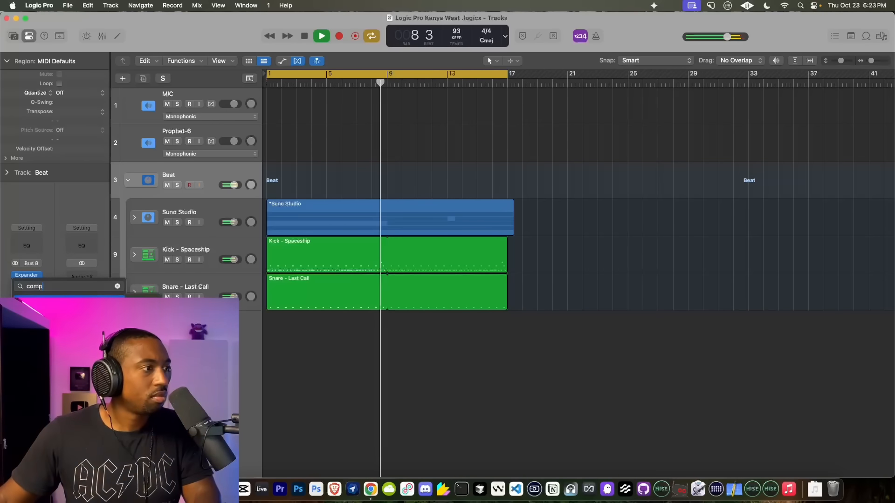
key(Return)
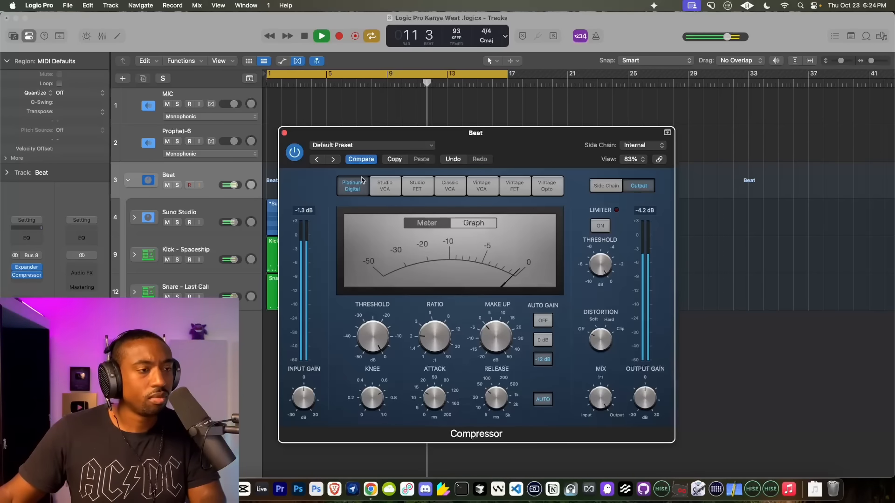
click(285, 134)
key(space)
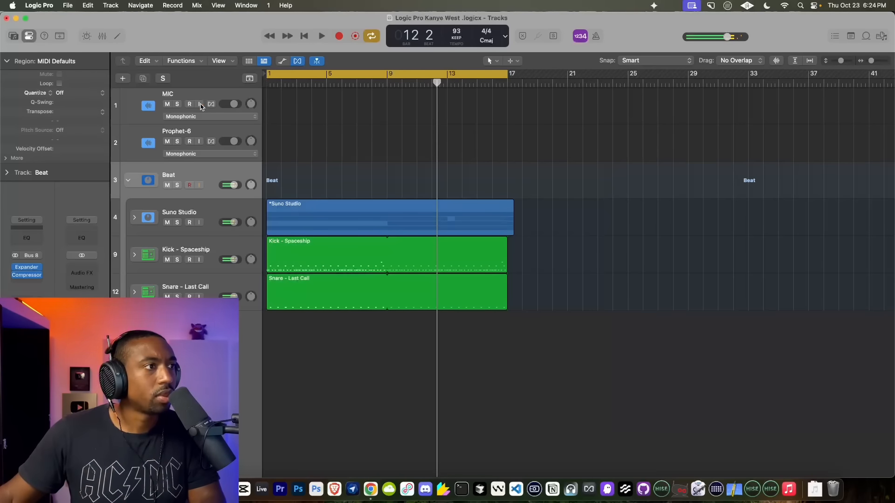
Split the Suno Studio regions at bar 17 and delete the part past that bar
drag(521, 238, 511, 216)
scroll(510, 217, up, 10)
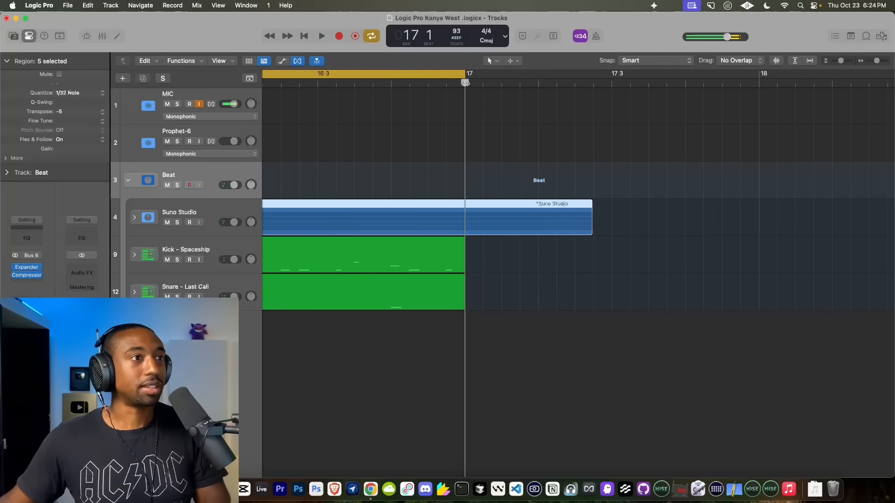
key(super+t)
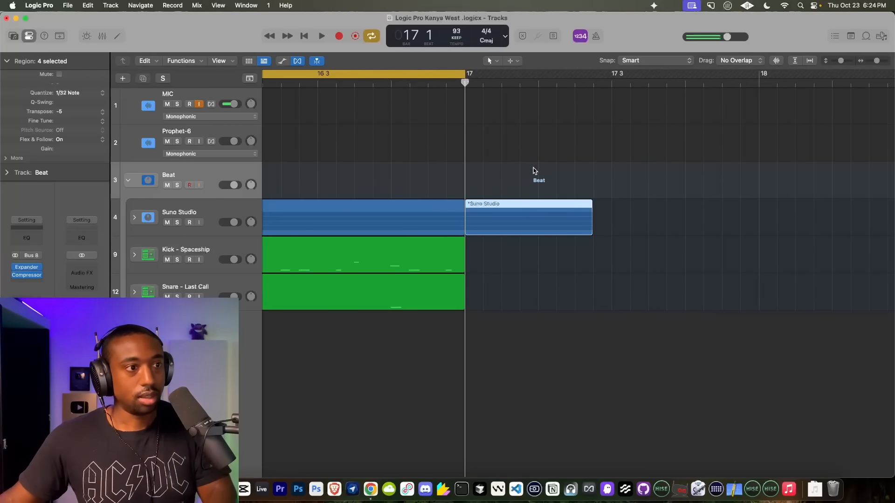
key(Delete)
Repeat all Suno Studio, Kick - Spaceship and Snare - Last Call regions once, starting at bar 17
scroll(494, 224, down, 10)
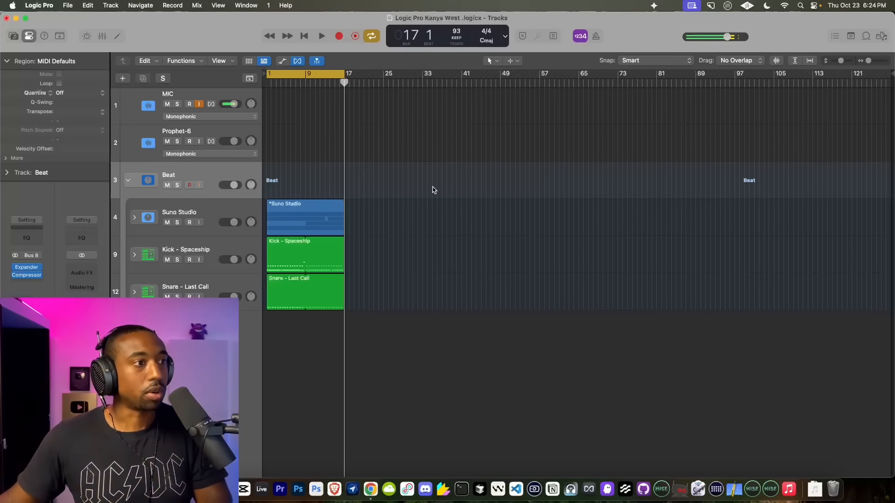
drag(434, 187, 264, 299)
scroll(312, 247, up, 10)
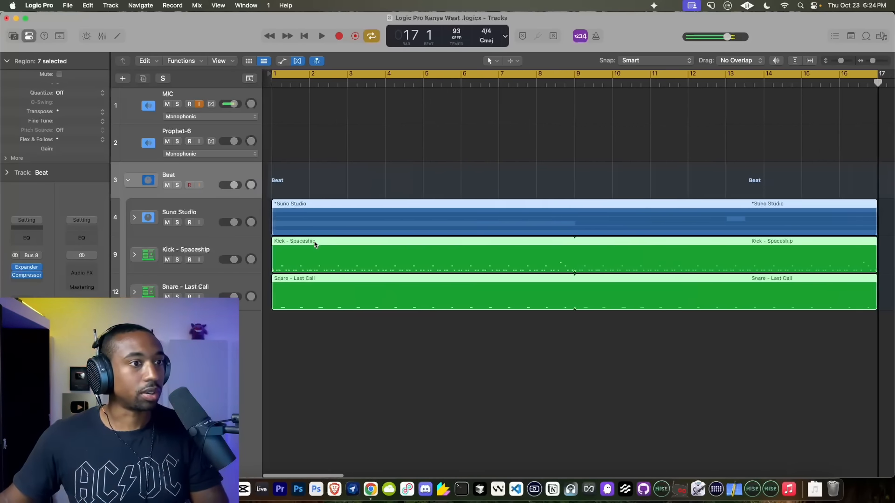
scroll(313, 246, down, 4)
key(super+r)
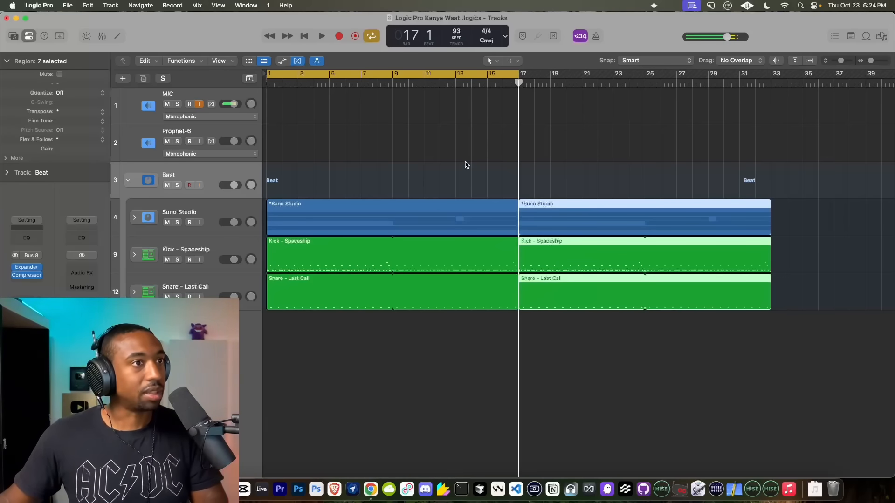
Set the transpose of the repeated Suno Studio regions from bar 17 to 3
drag(671, 143, 579, 209)
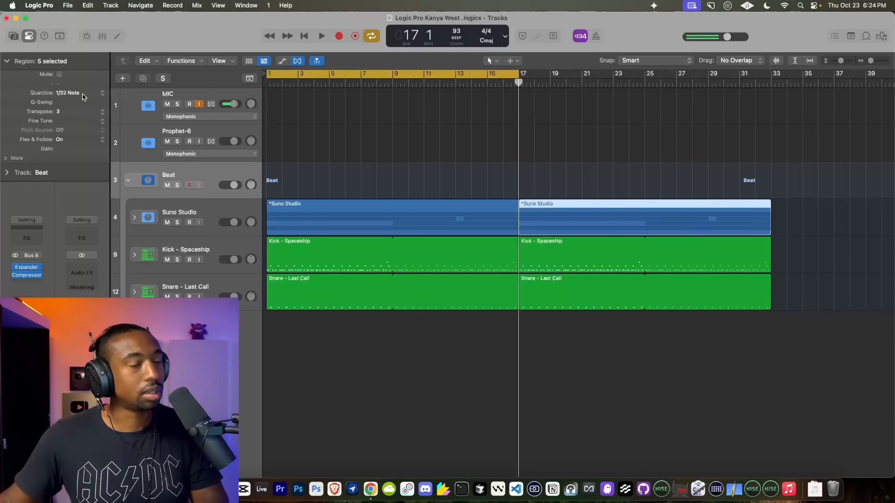
Extend the cycle range to bar 33 and audition the arrangement from bar 17 and from the beginning
drag(518, 73, 771, 75)
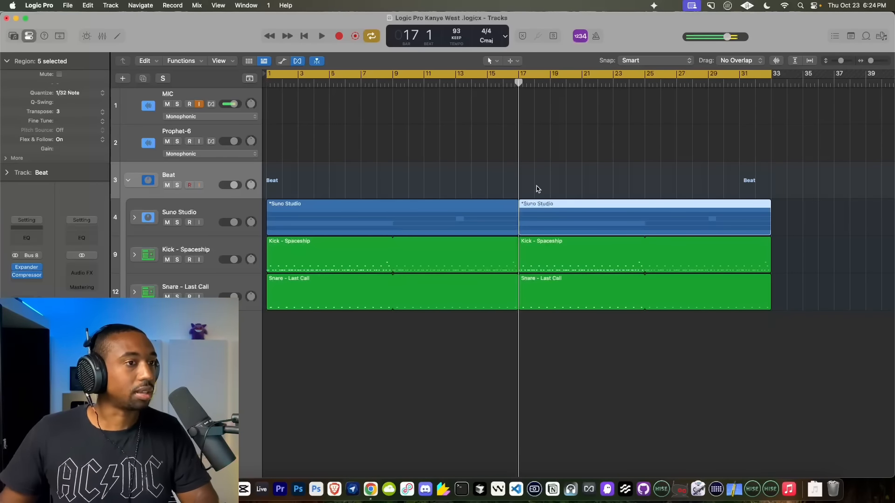
key(space)
click(522, 94)
click(522, 84)
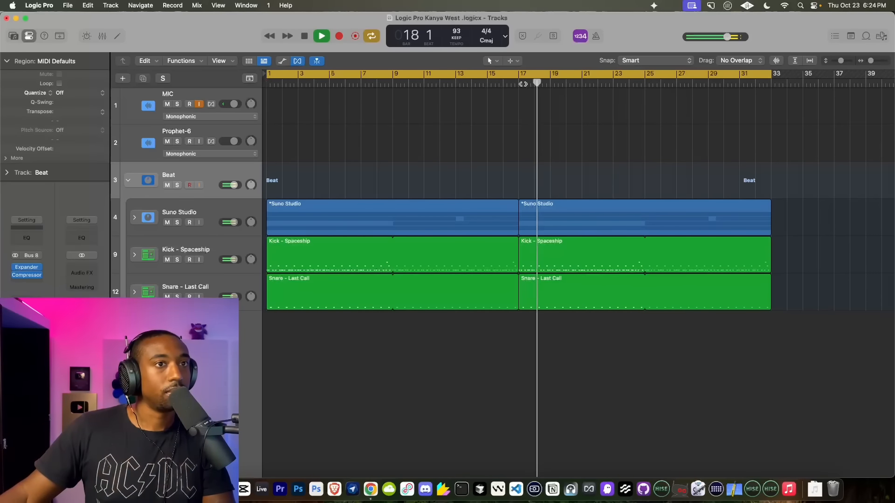
key(space)
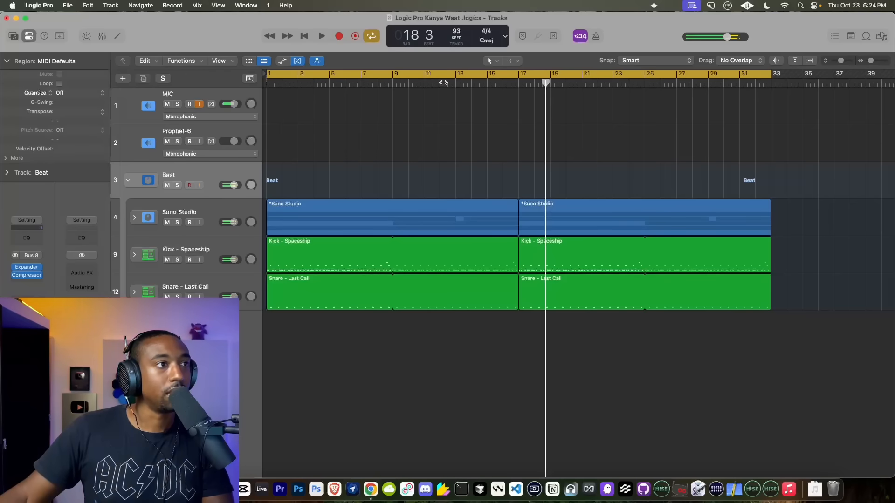
click(306, 36)
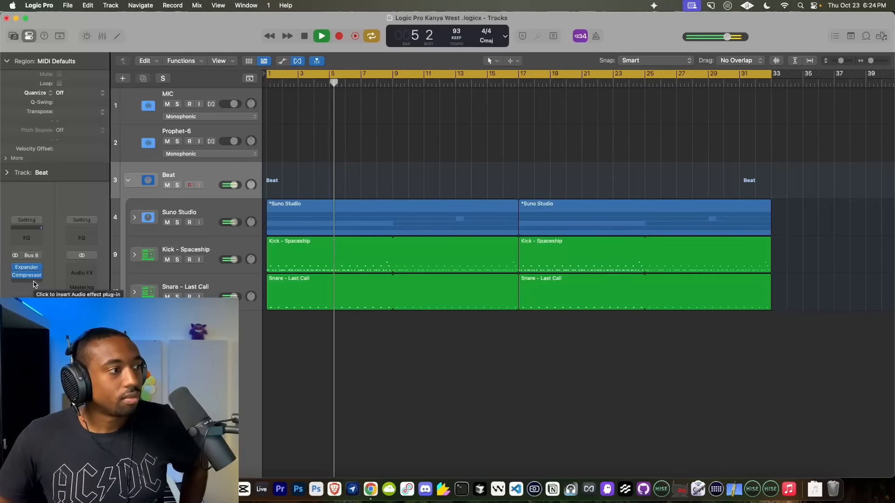
Insert a Channel EQ after the Compressor on the Beat stack and lower its 75 Hz low shelf to -1.3 dB
click(34, 281)
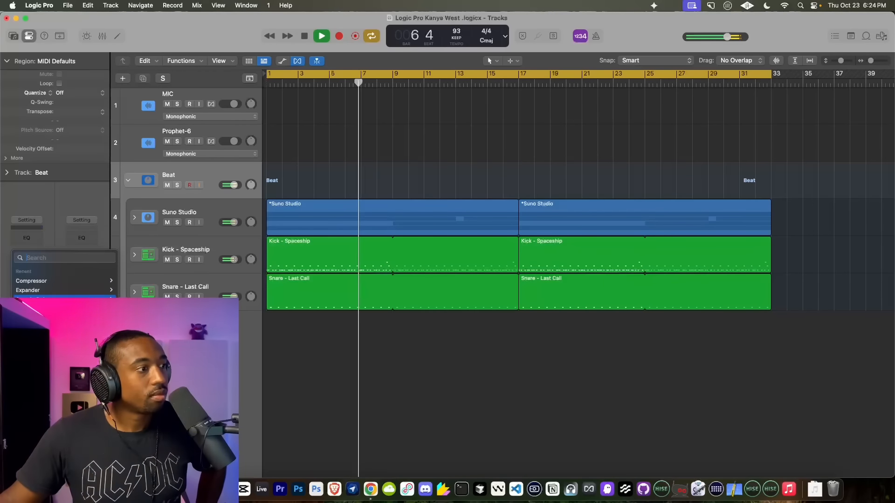
click(144, 375)
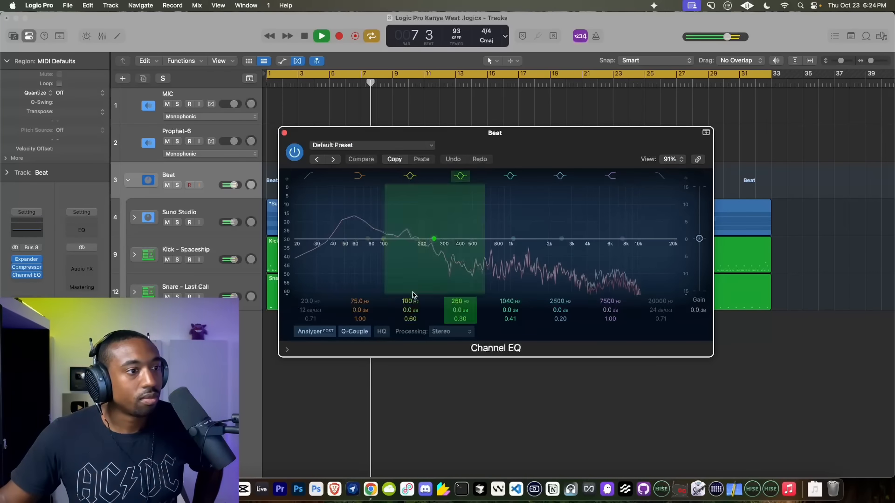
click(386, 333)
drag(368, 240, 367, 245)
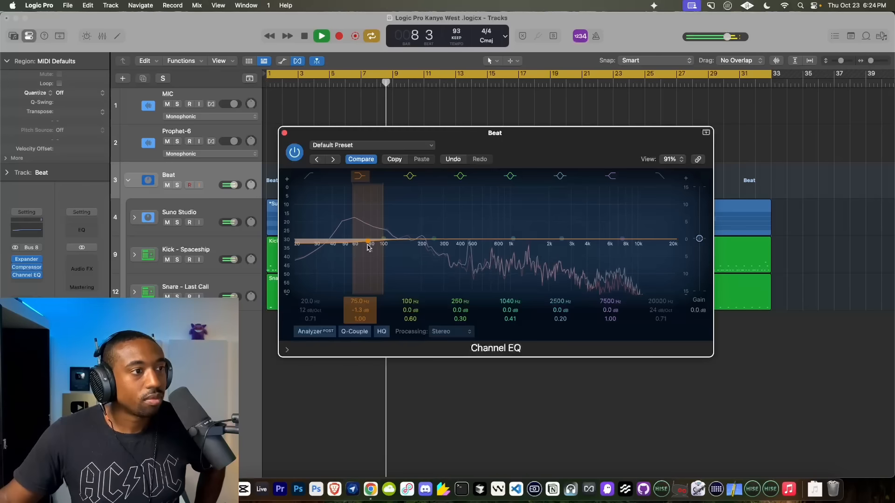
click(284, 134)
Replace the Channel EQ on the Beat stack with a Multipressor and bypass its bands 2, 3 and 4
click(39, 276)
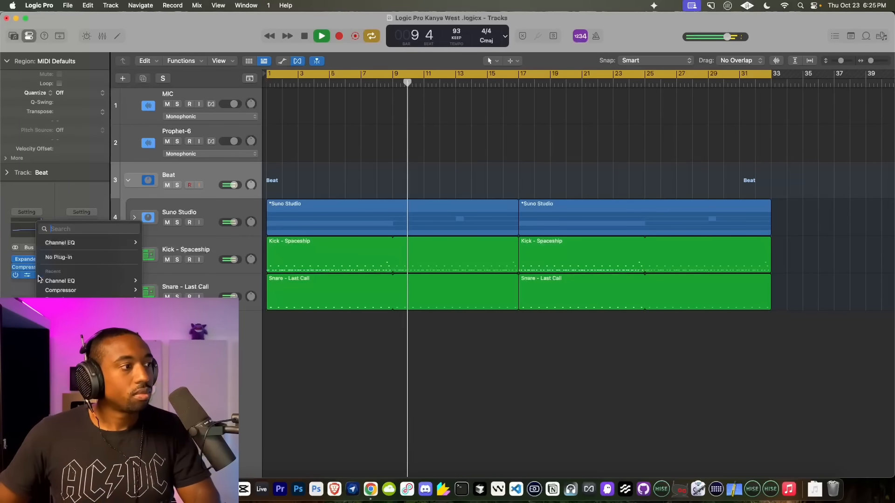
text(multi)
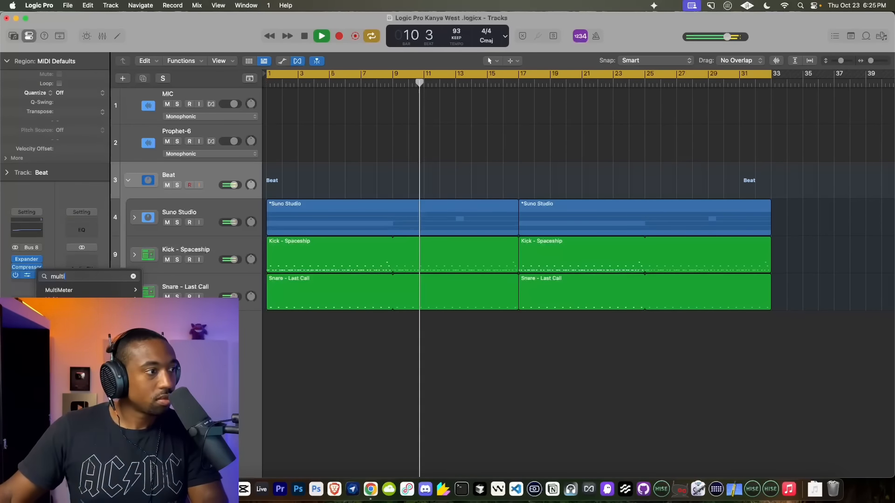
click(53, 300)
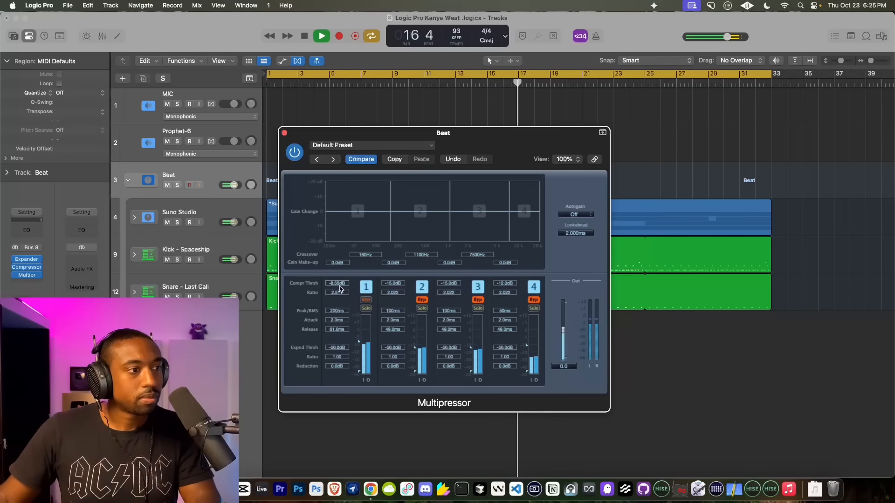
Set Multipressor band 1 to a -14.5 dB compression threshold, 2.511 ratio and 0.0 ms attack, and close the plug-in window
drag(337, 295, 336, 299)
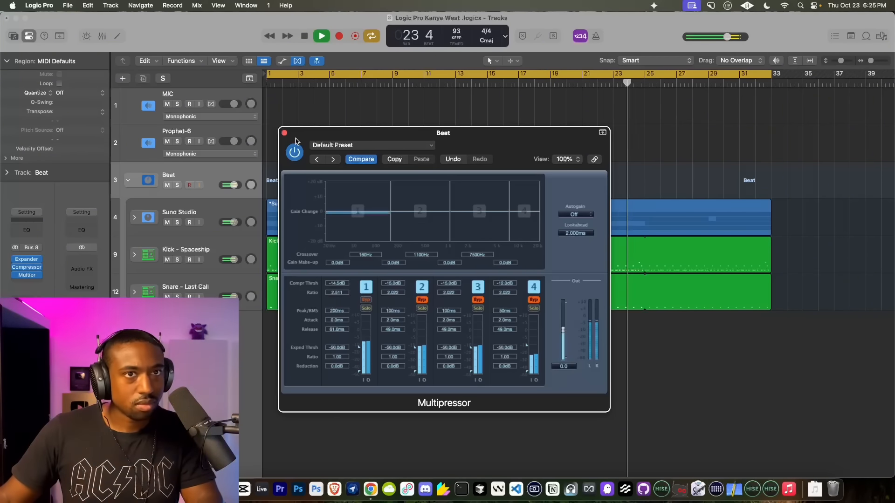
click(238, 357)
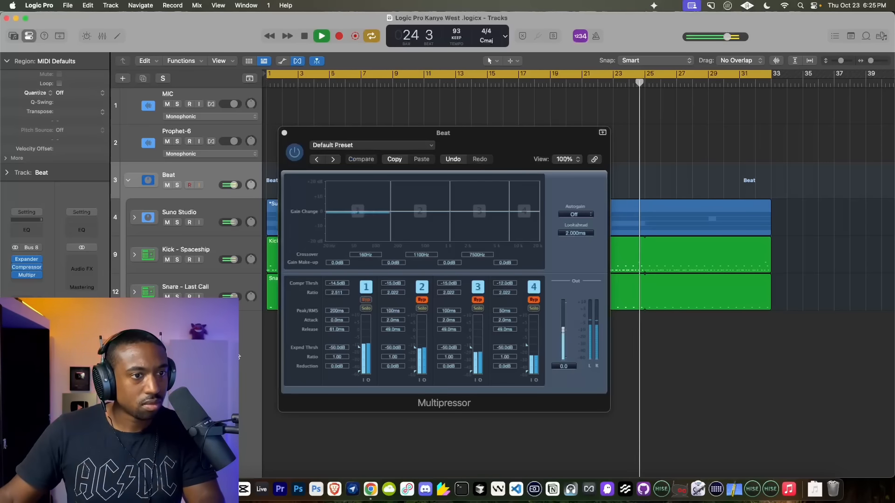
click(284, 133)
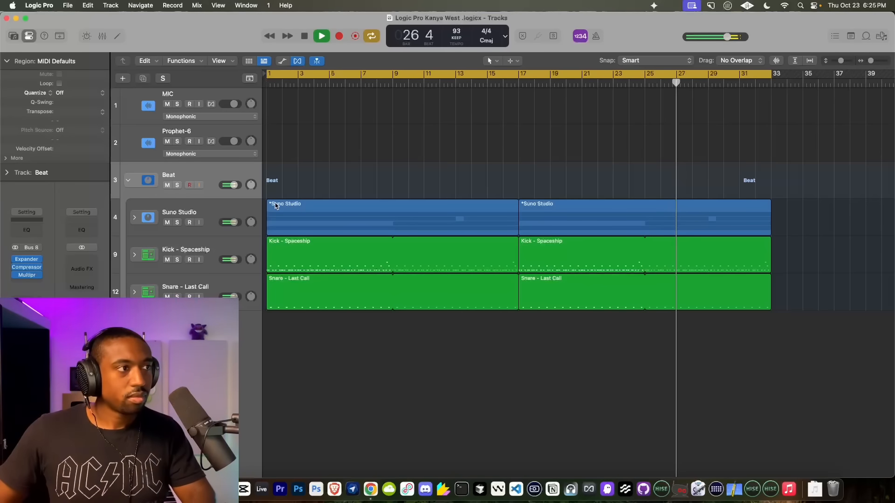
Enable input monitoring on the MIC track and stop playback
click(201, 104)
key(space)
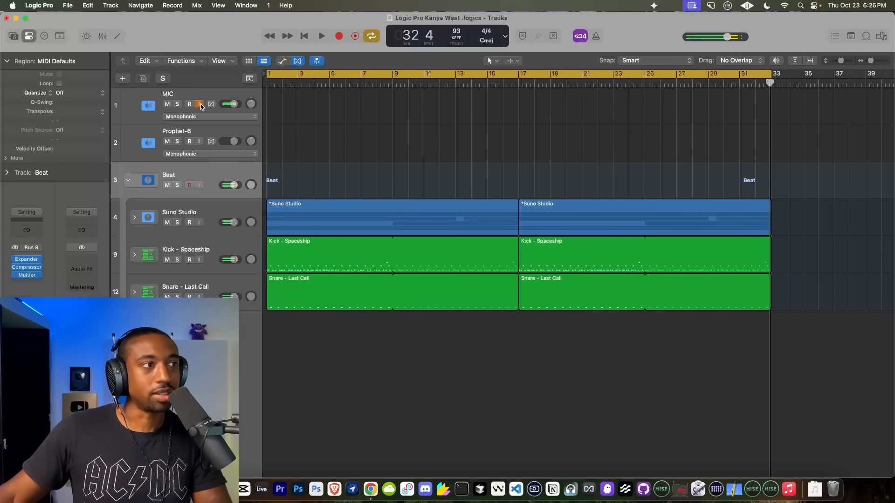